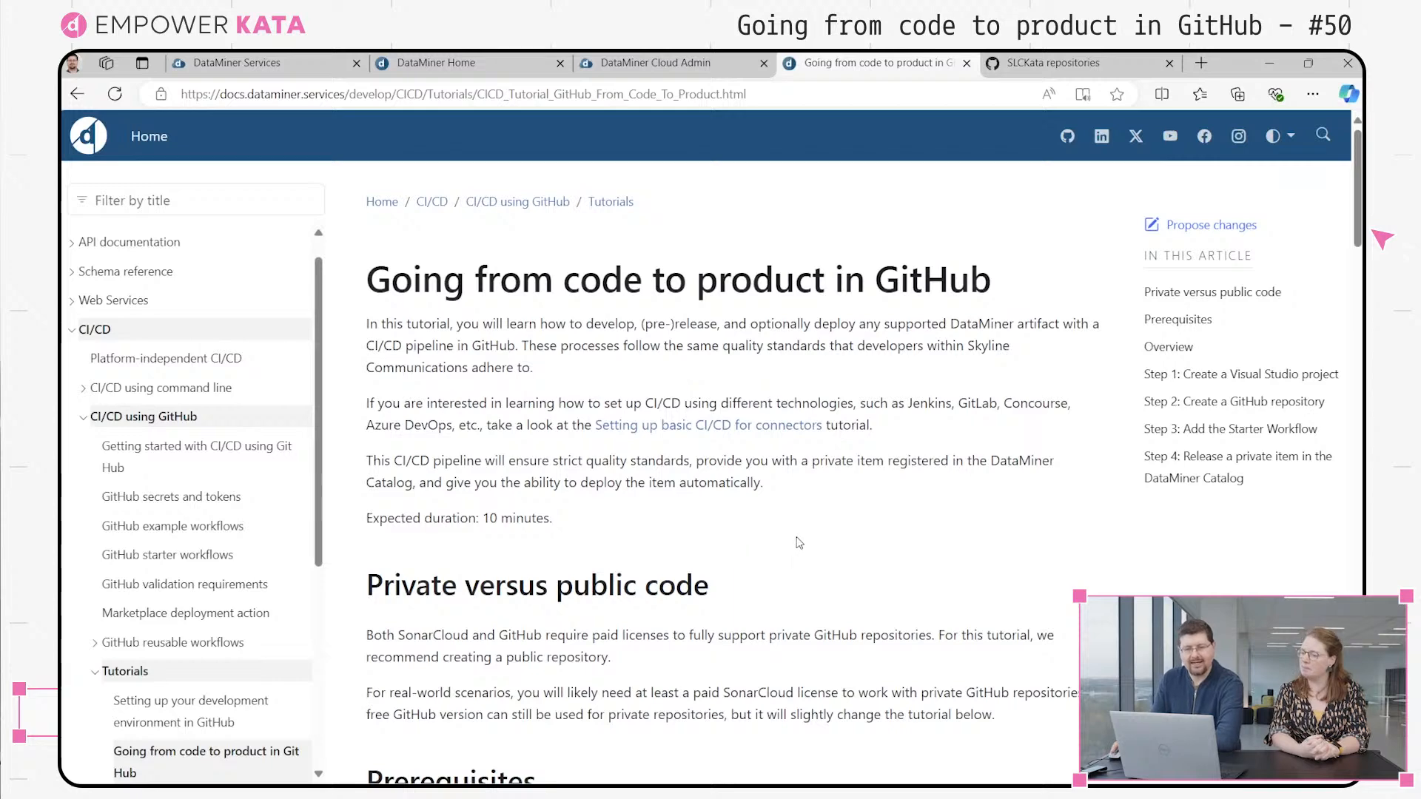
Create a new DataMiner app, add a new query to it and browse the available data sources for the query
left_click(444, 63)
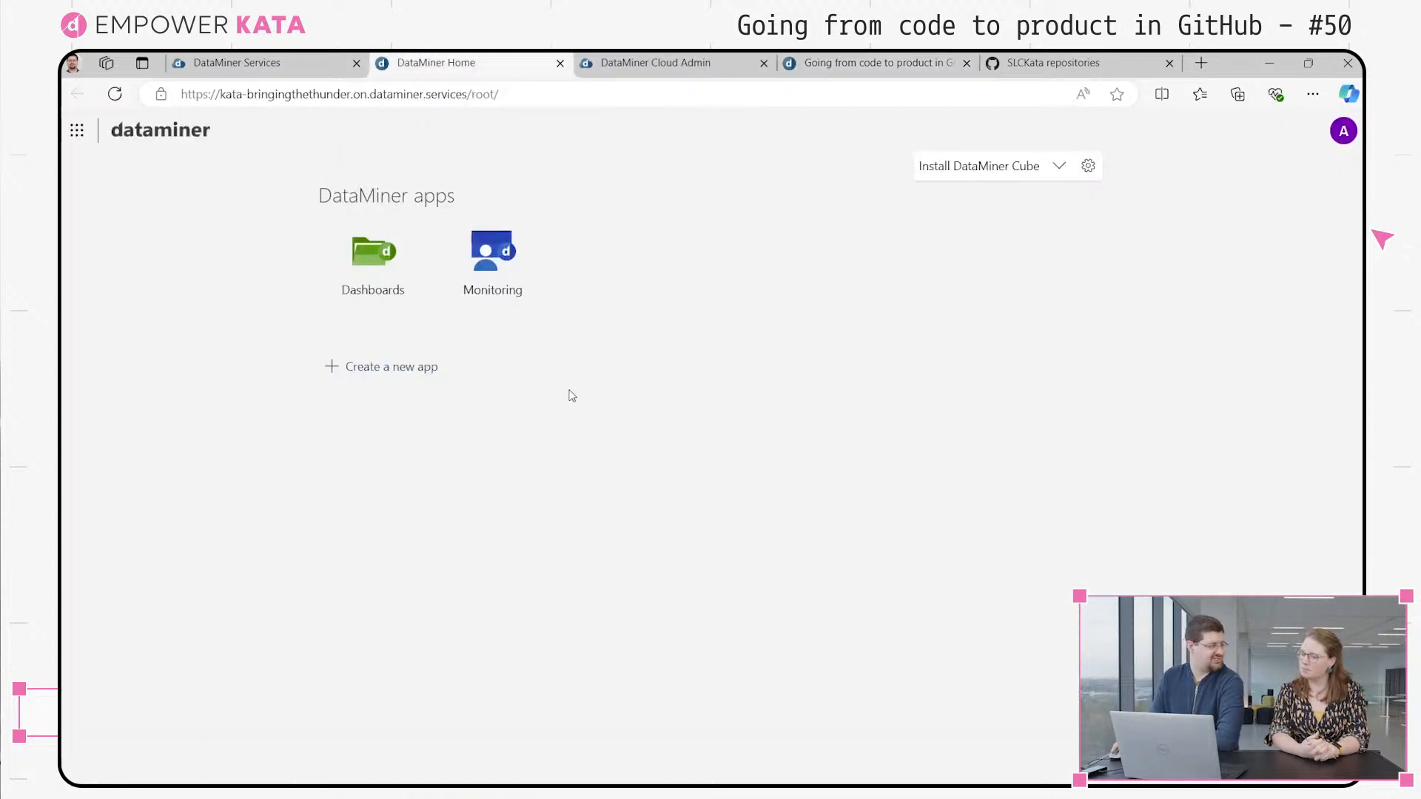
left_click(379, 366)
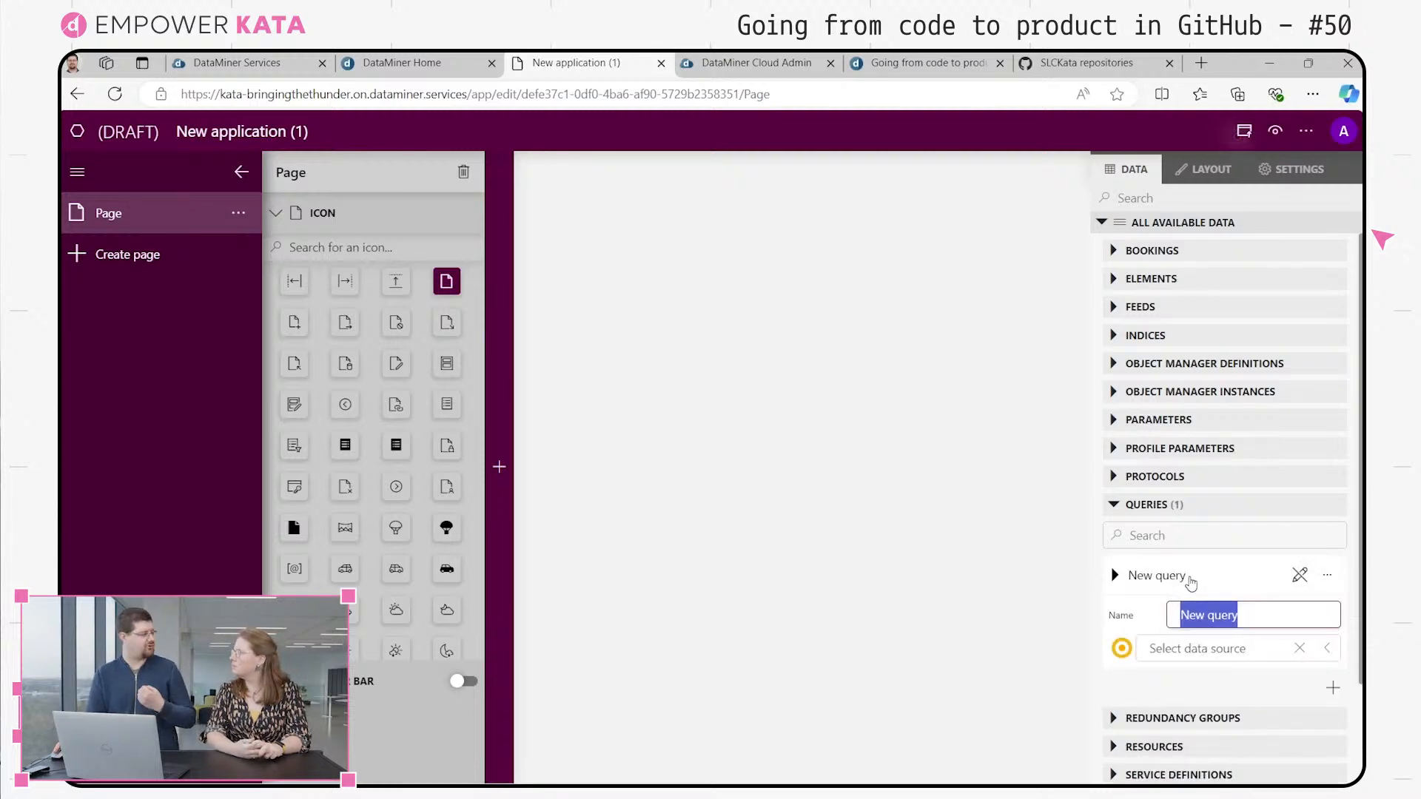
left_click(1280, 654)
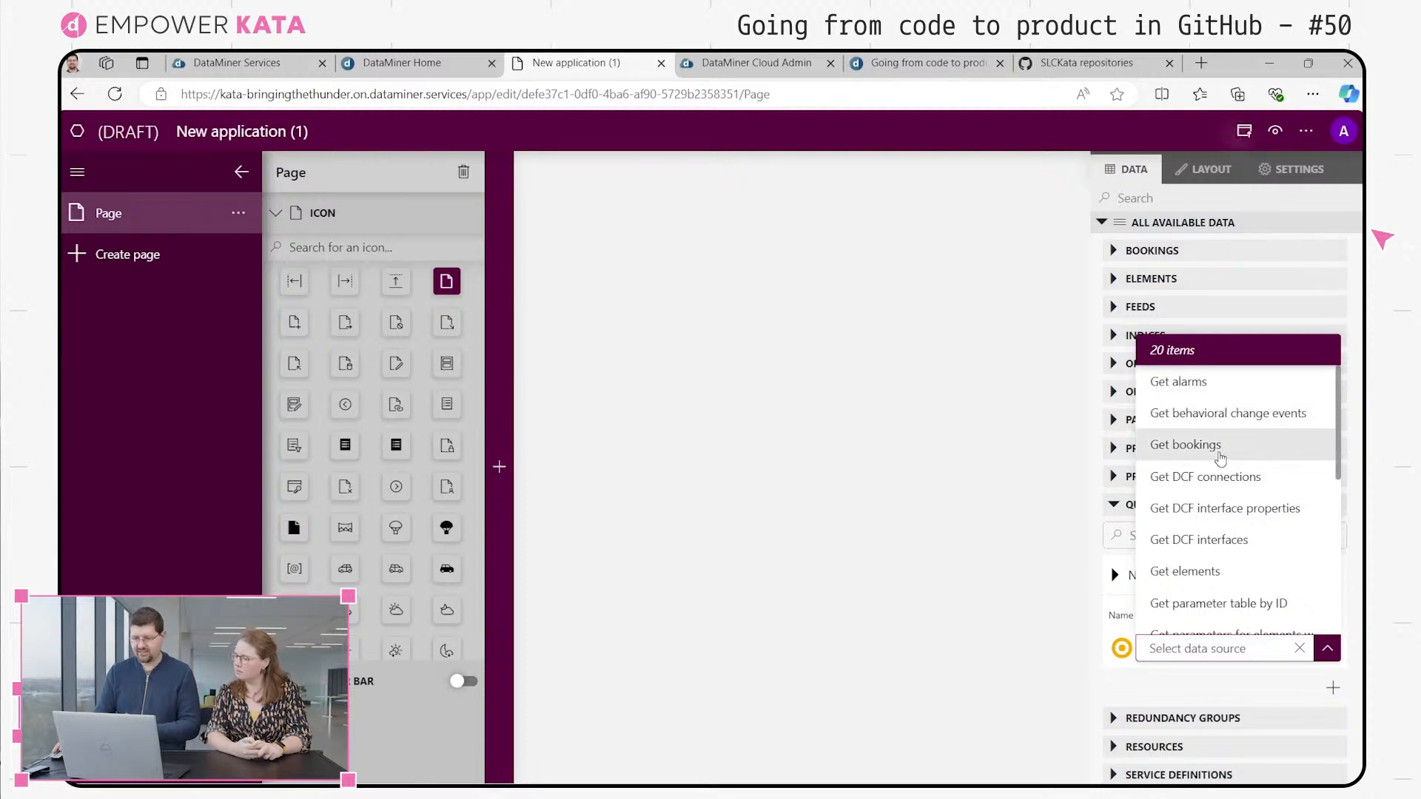
scroll(1177, 504, "down", 2)
scroll(1196, 518, "down", 4)
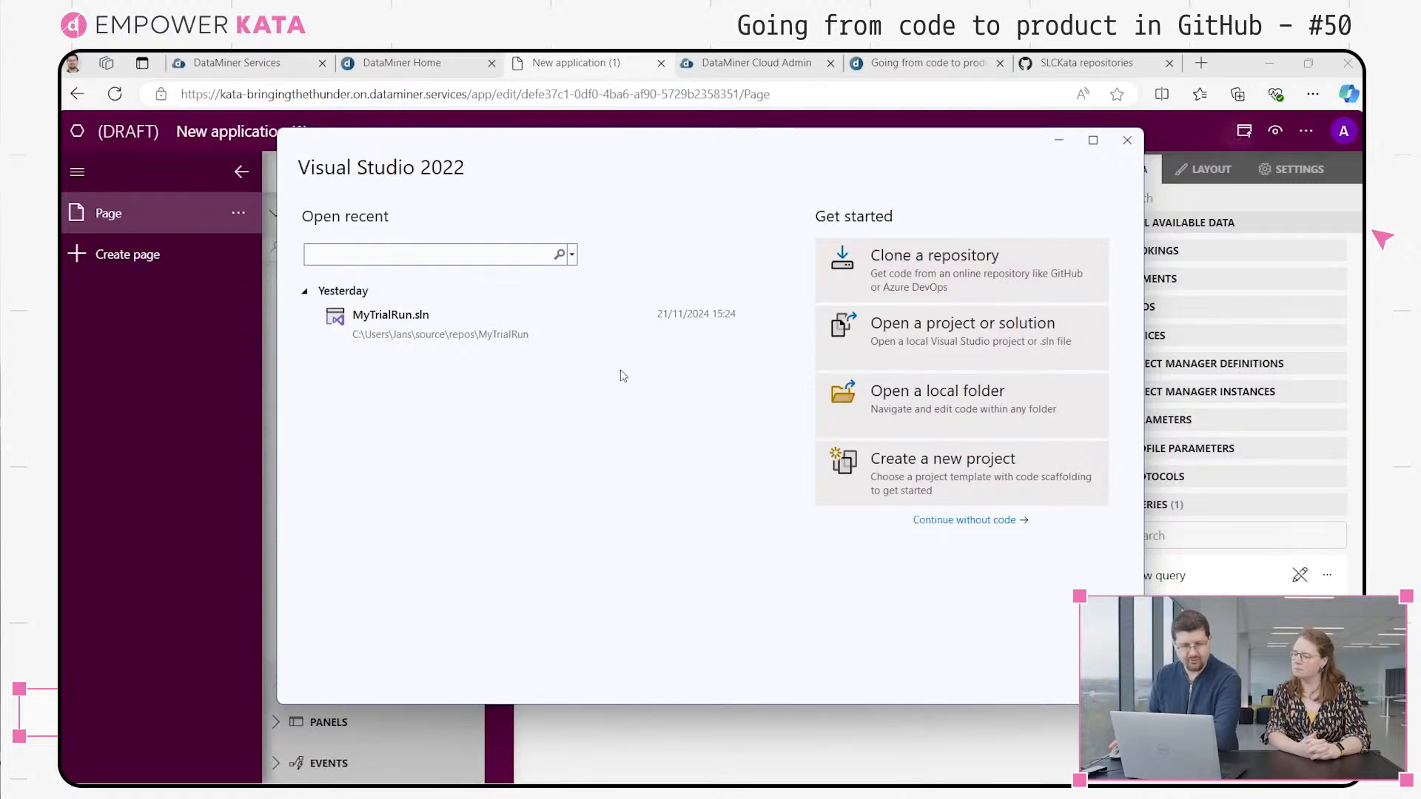
In Visual Studio 2022, start a new DataMiner Ad Hoc Data Source Solution project with the solution name SLC-GQIDS-MyData
left_click(885, 483)
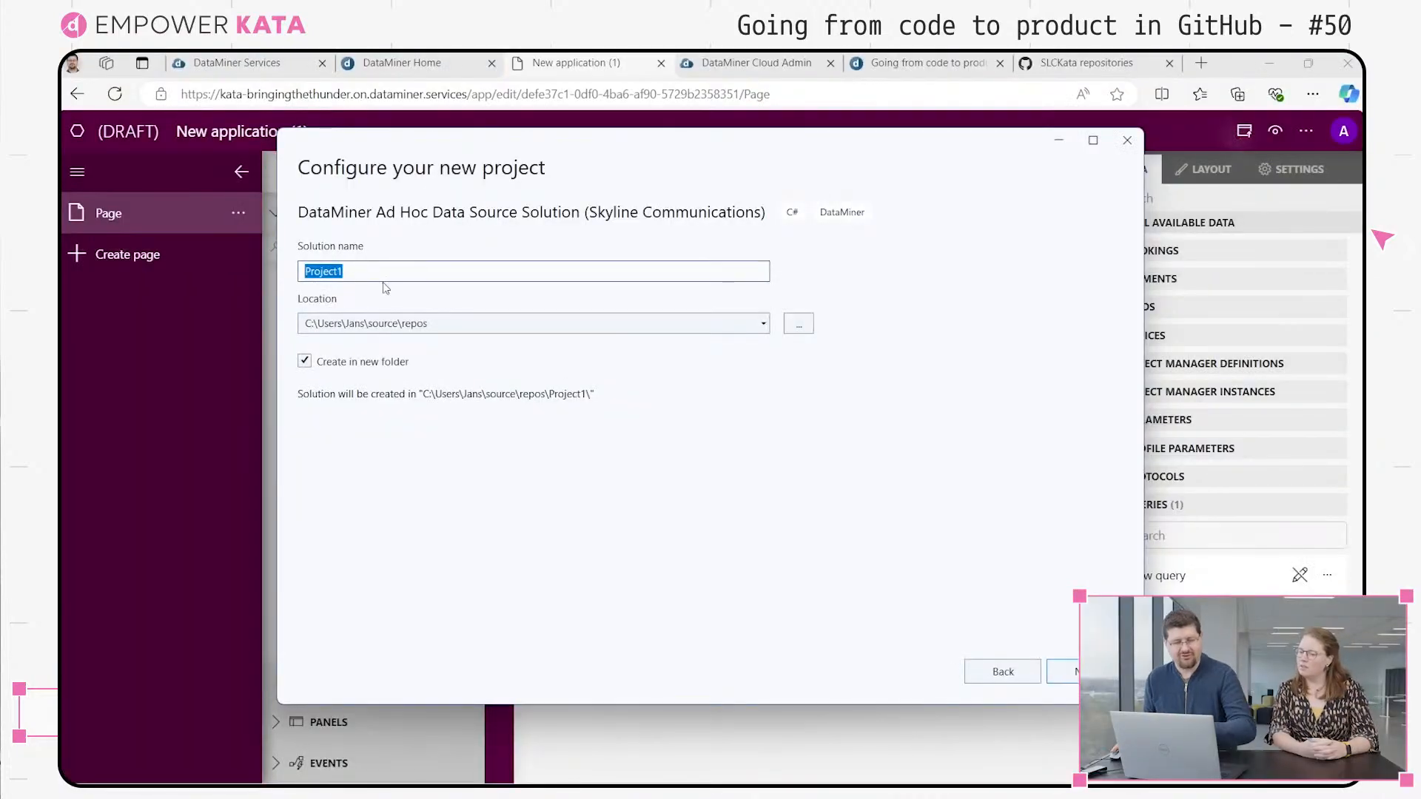
double_click(399, 272)
type("SLC-")
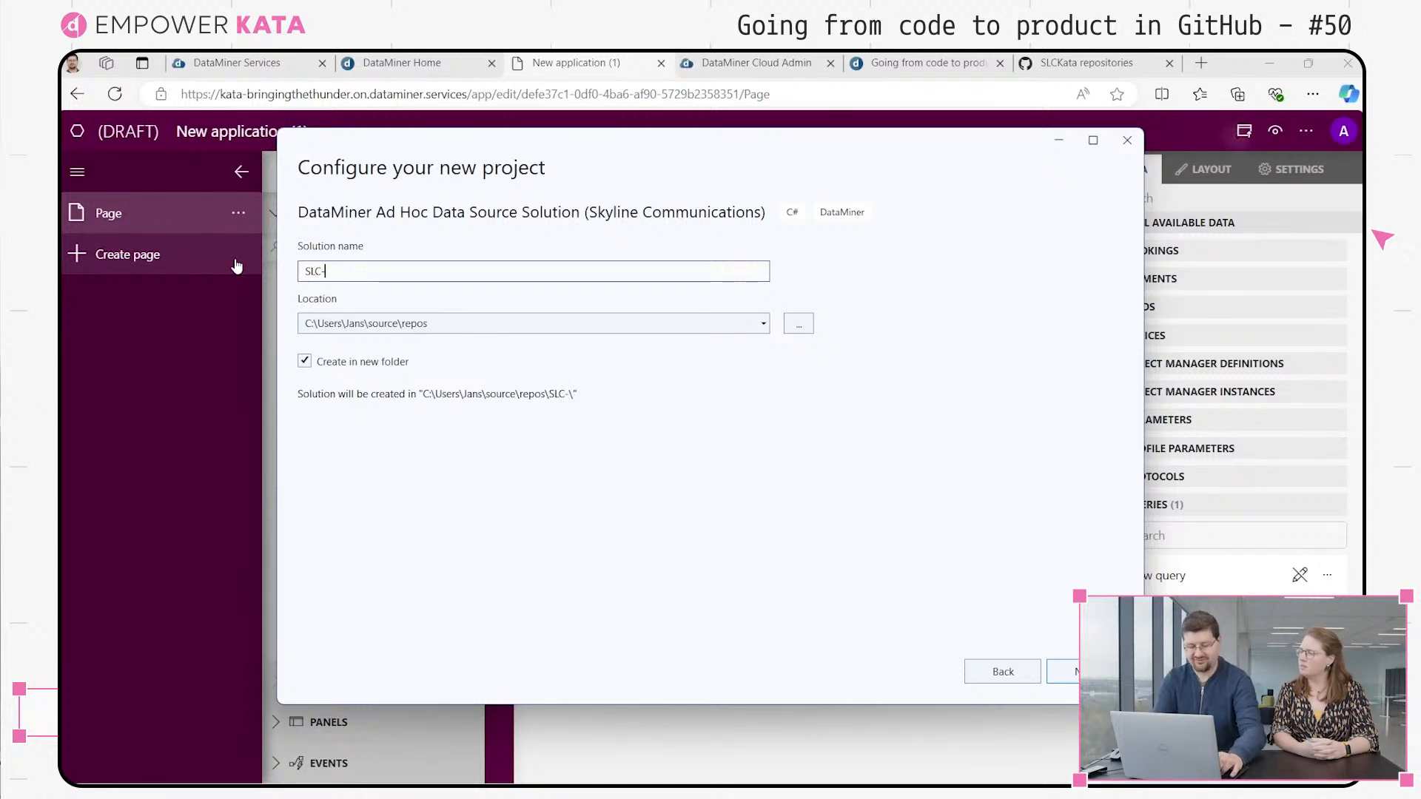
type("GQIDS")
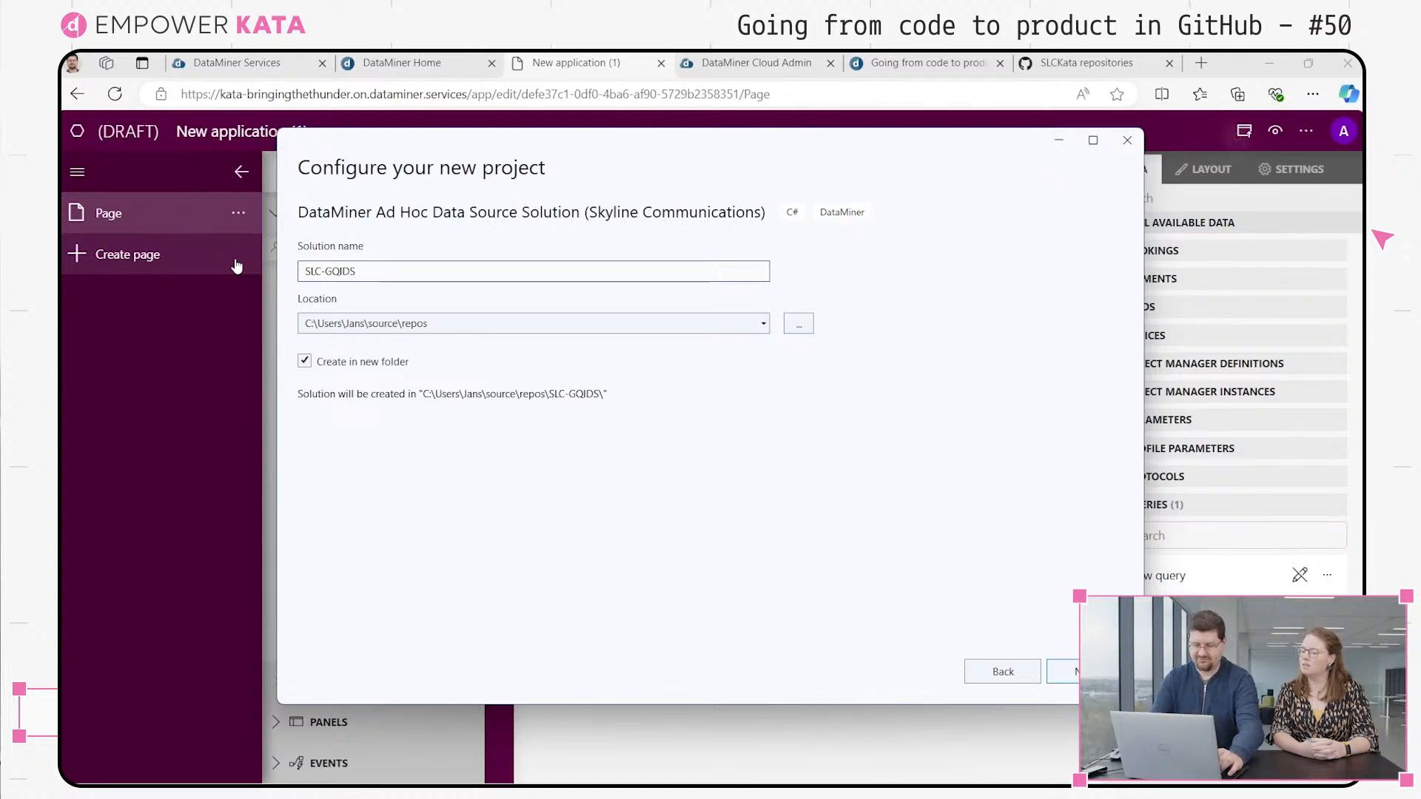
type("-MyData")
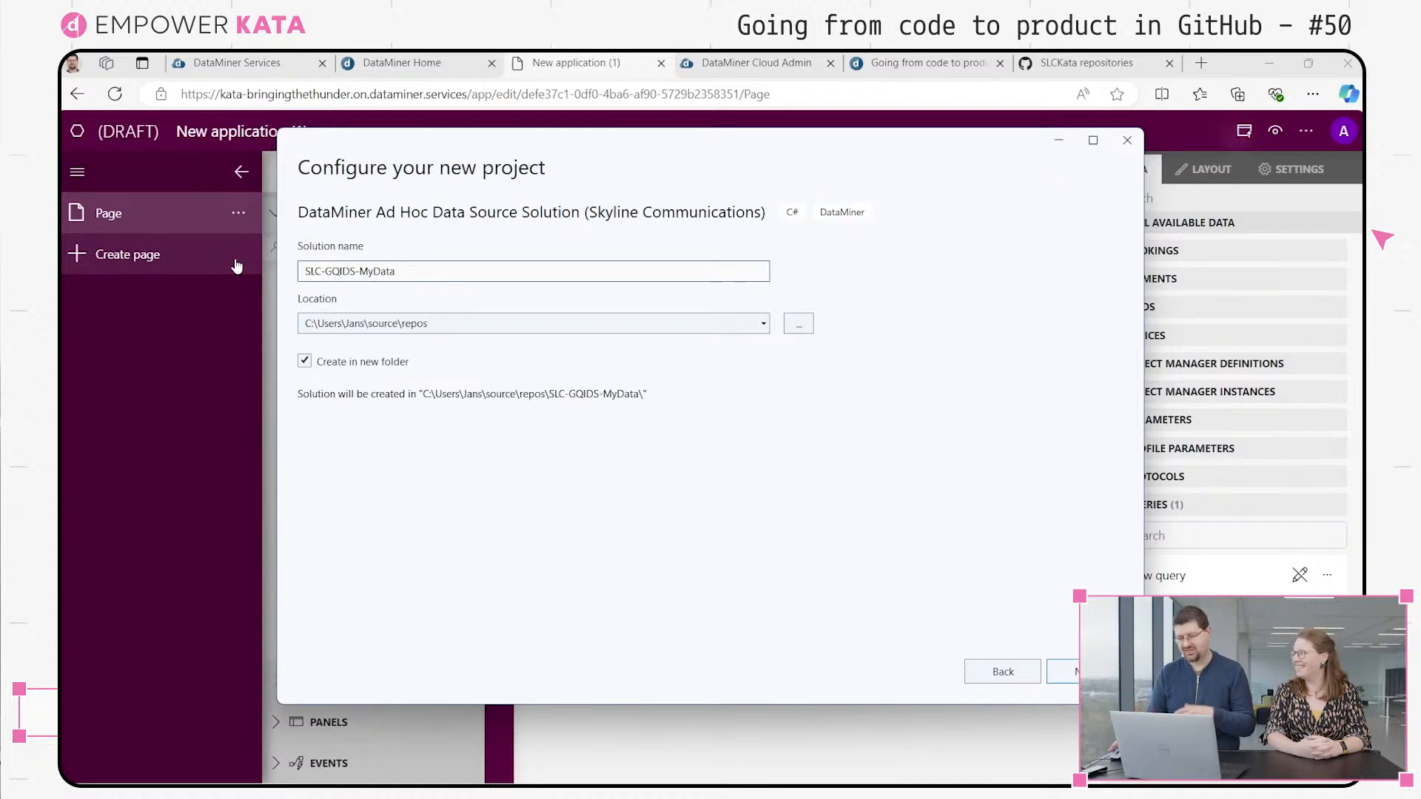
left_click(1063, 671)
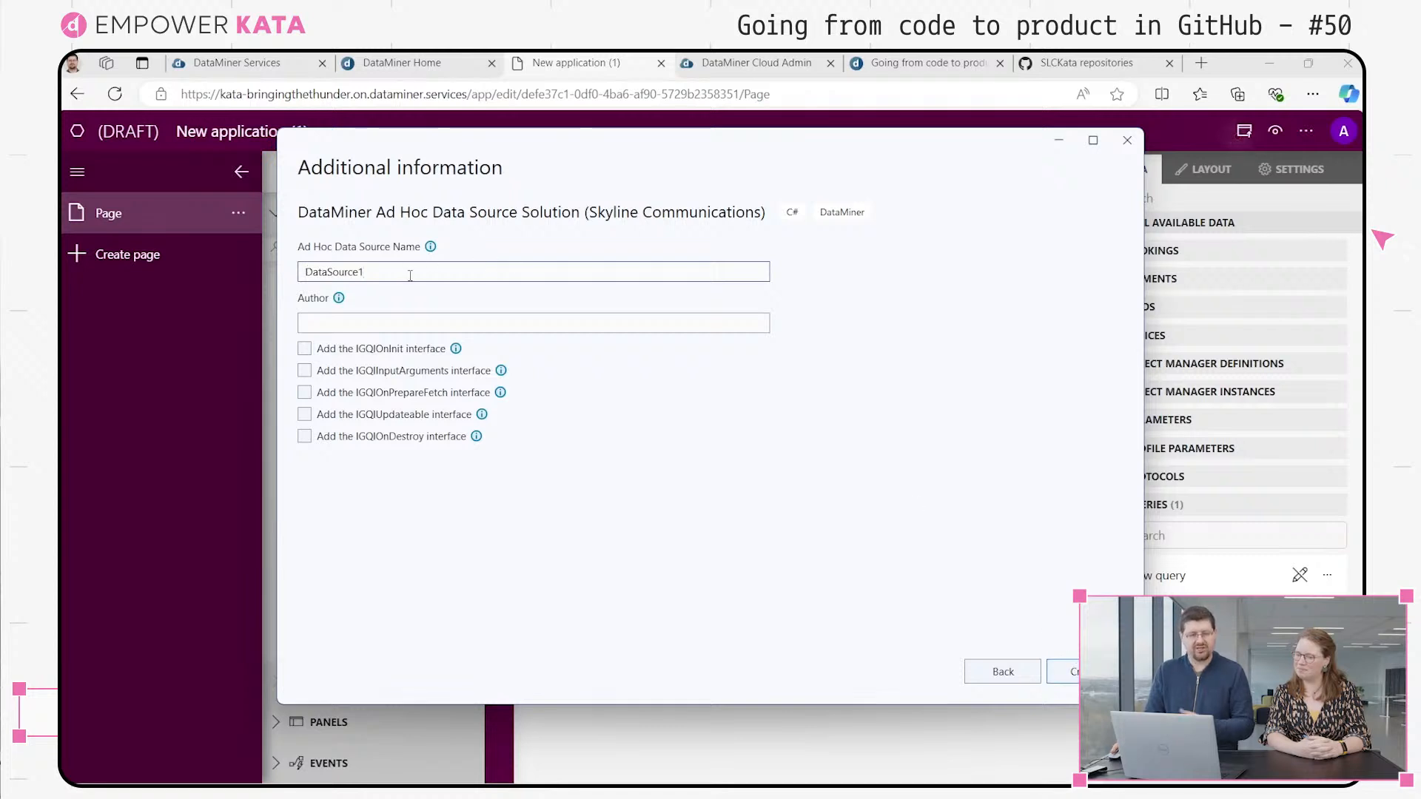
Enter the author's initials, keep the data source name DataSource1, and create the solution
left_click(395, 321)
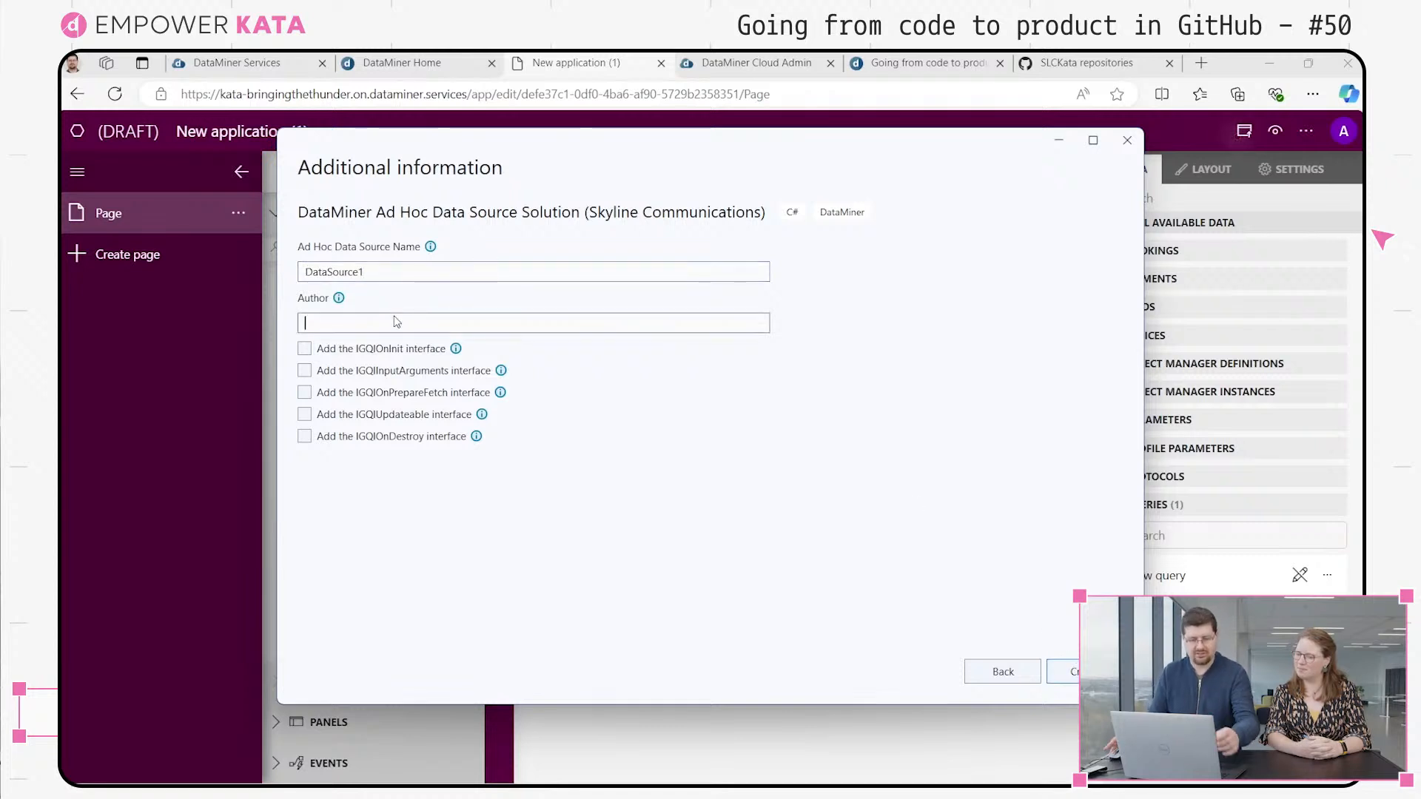
type("JST")
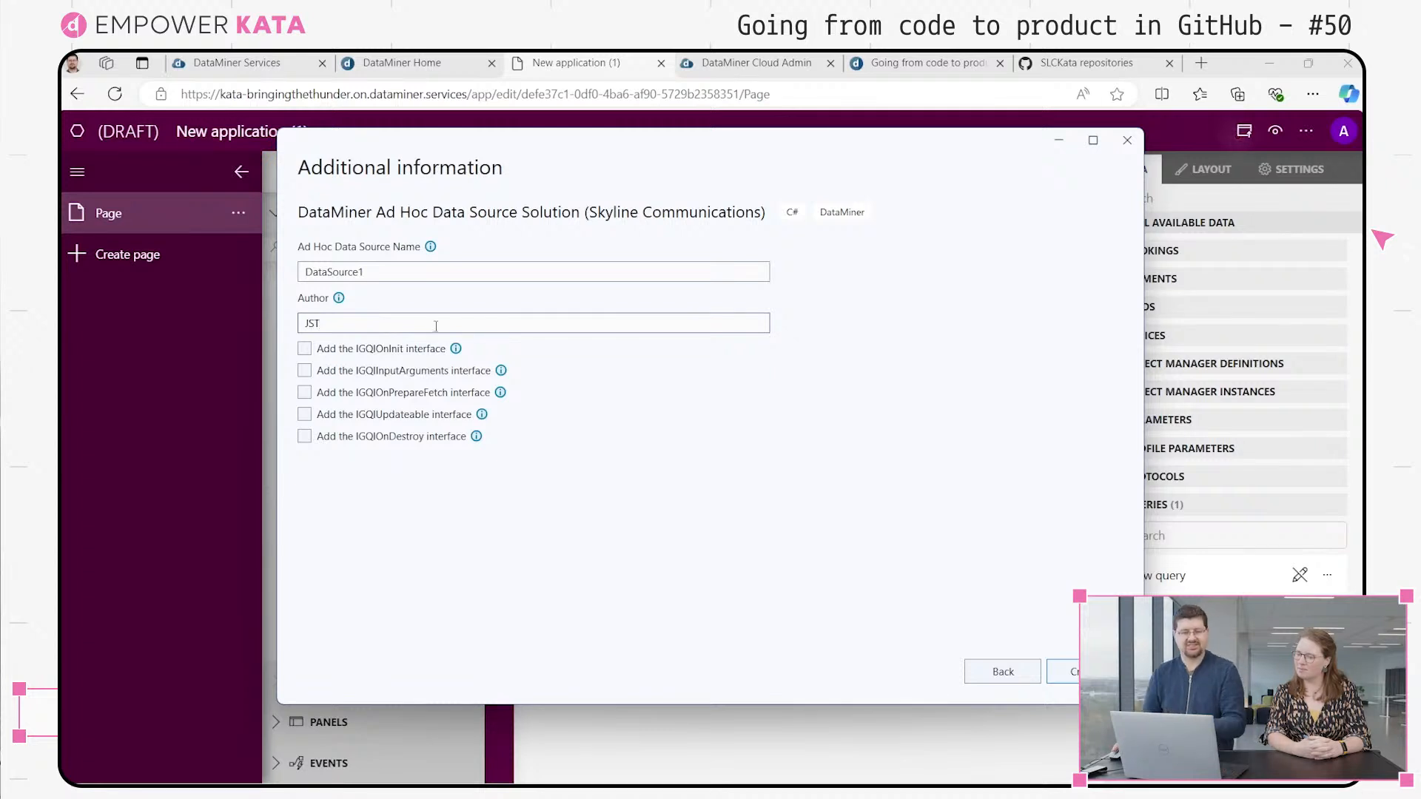
left_click(1063, 671)
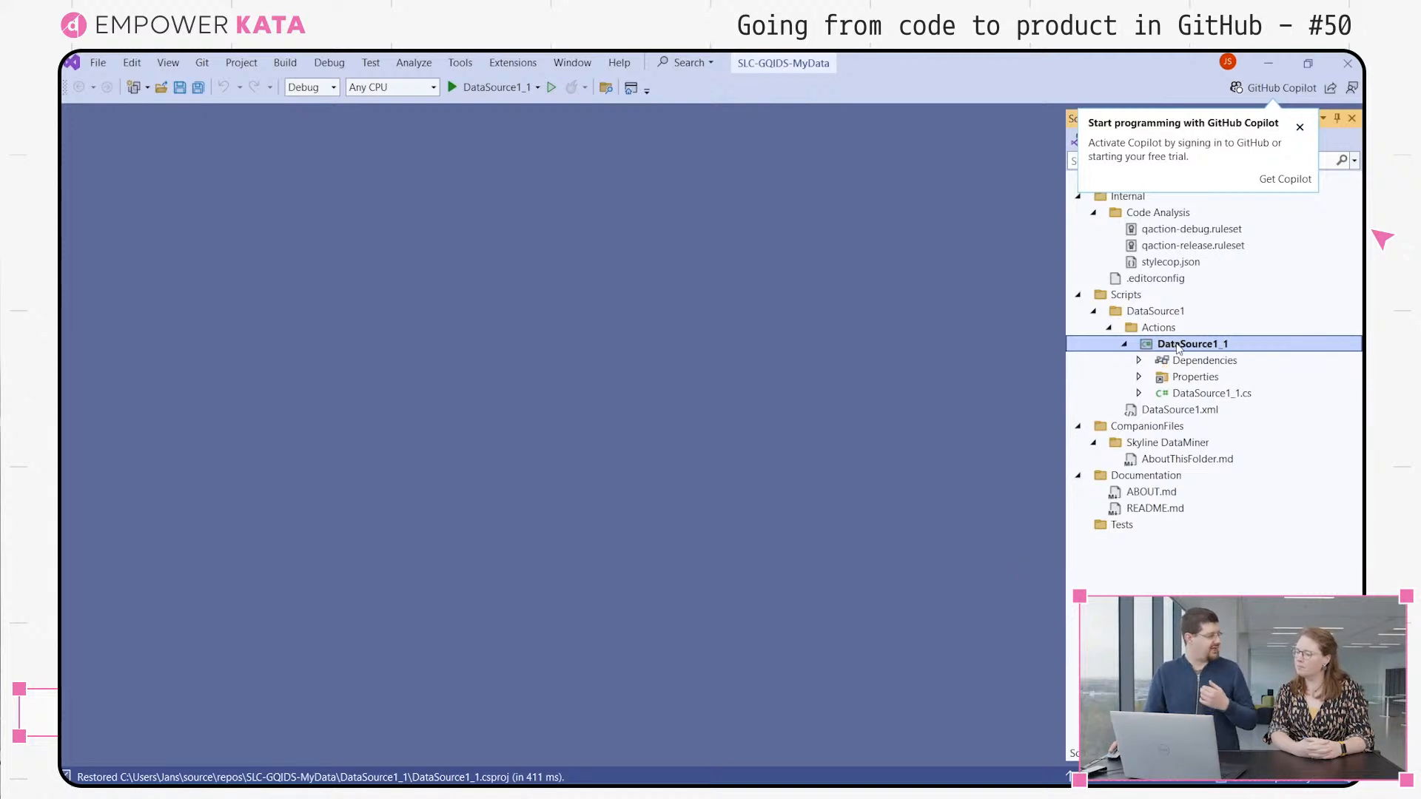
Open DataSource1_1.cs, append "strt" to the "Define data source columns" comment in GetColumns, and save the file
double_click(1198, 396)
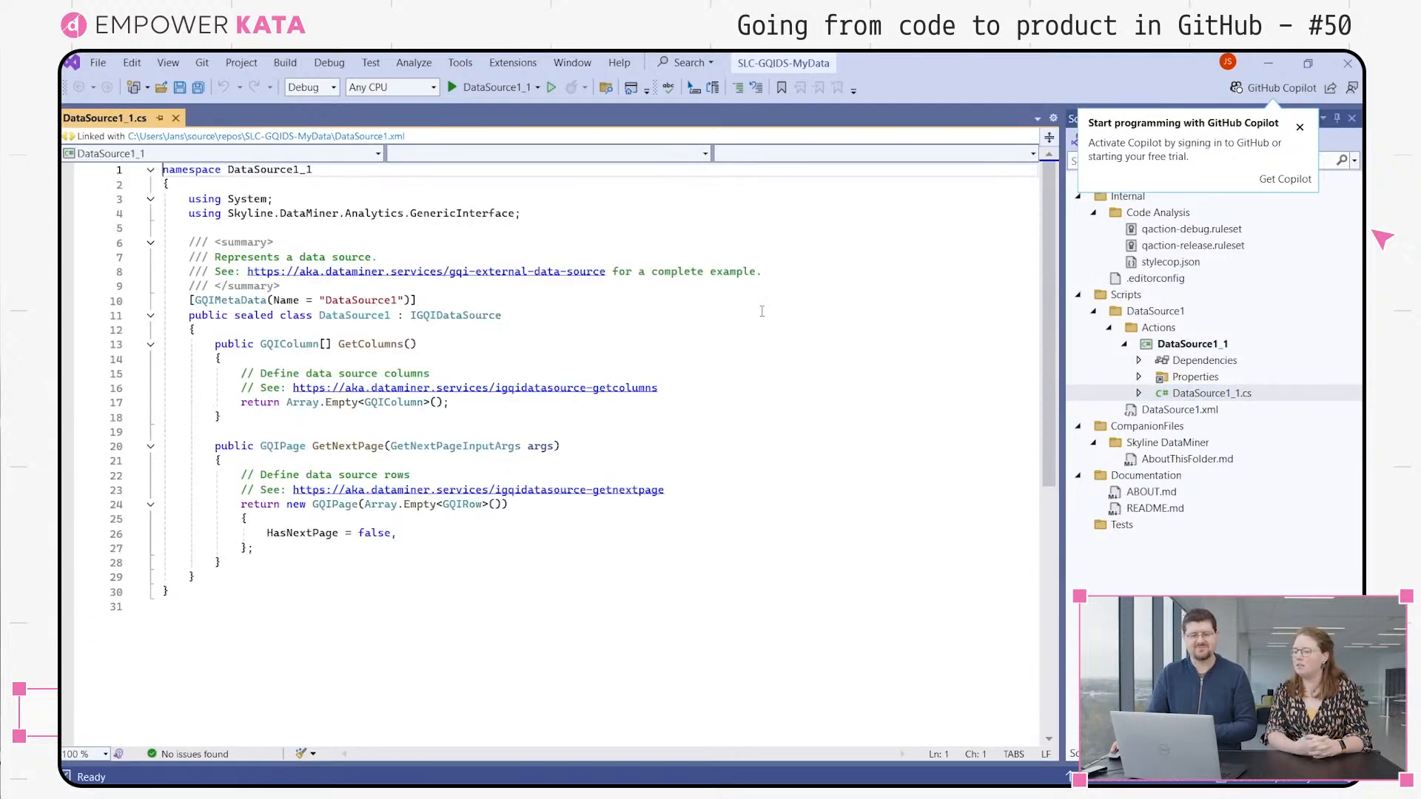
left_click(478, 373)
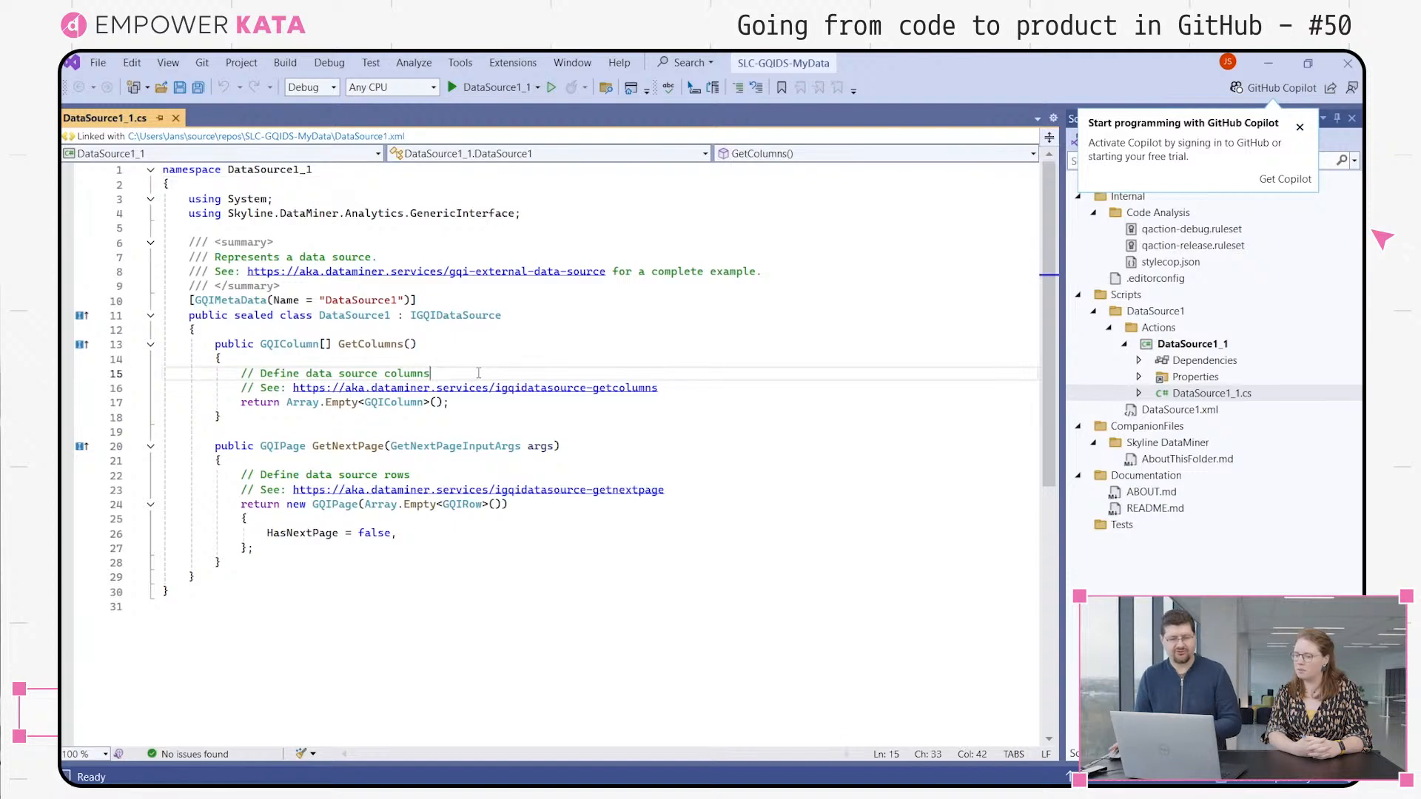
type("strt")
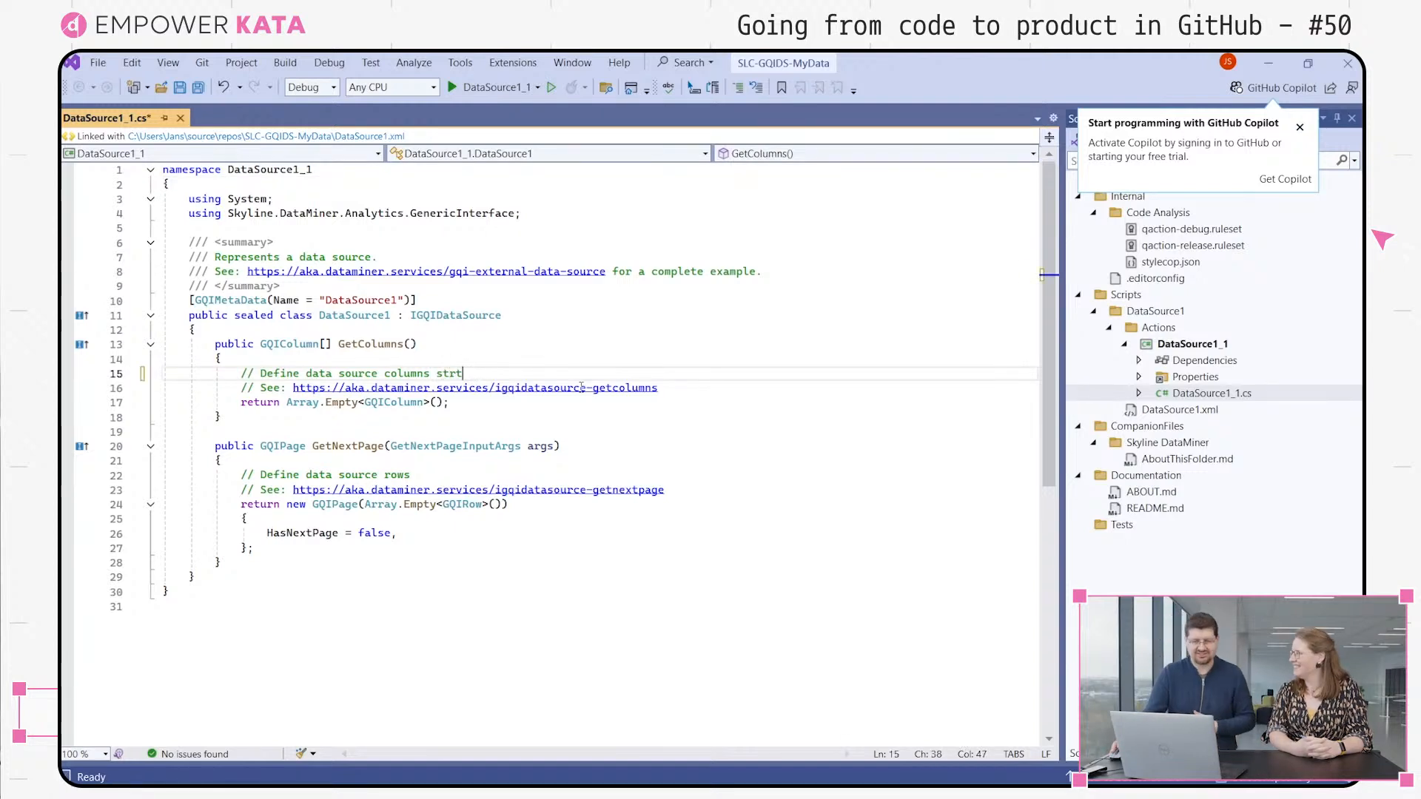
left_click(570, 340)
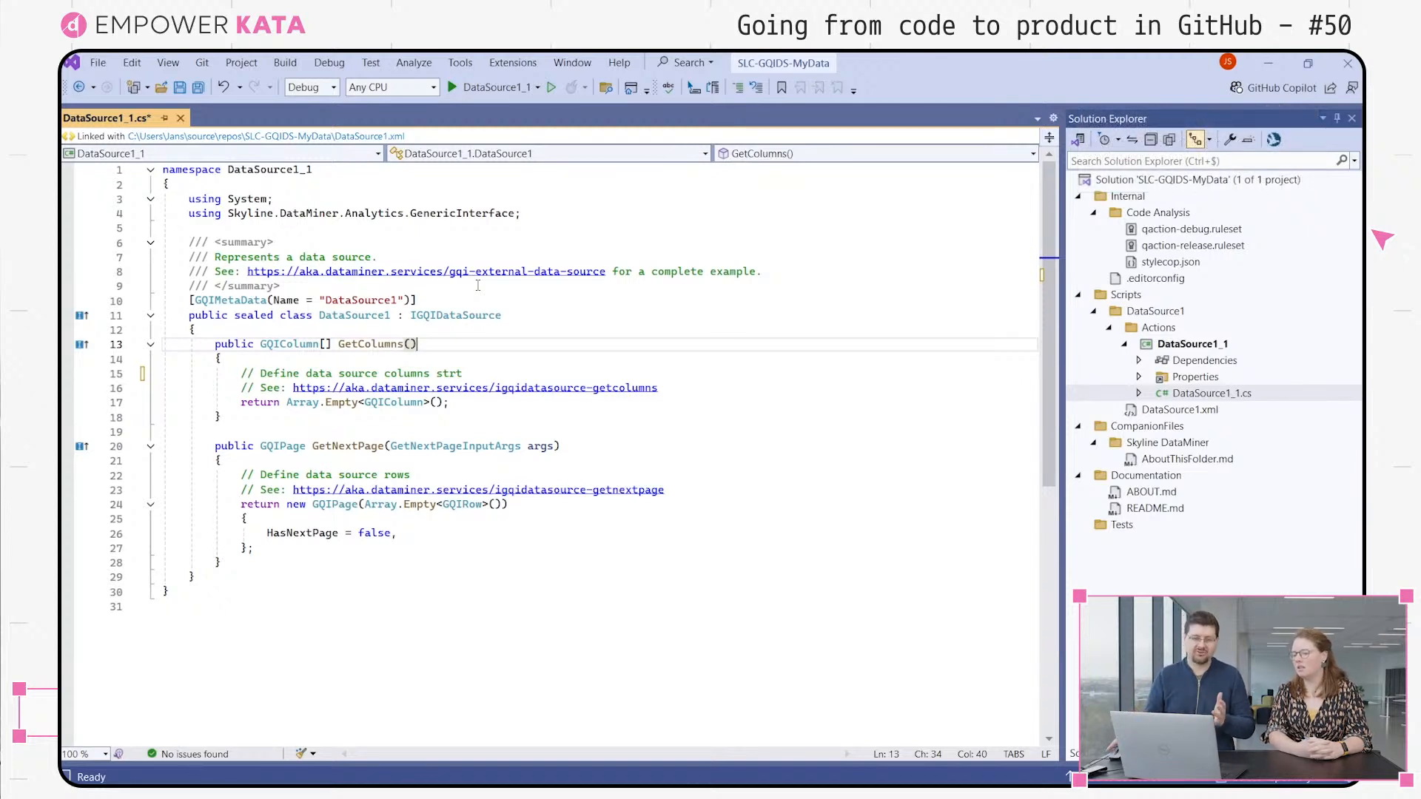
left_click(439, 316)
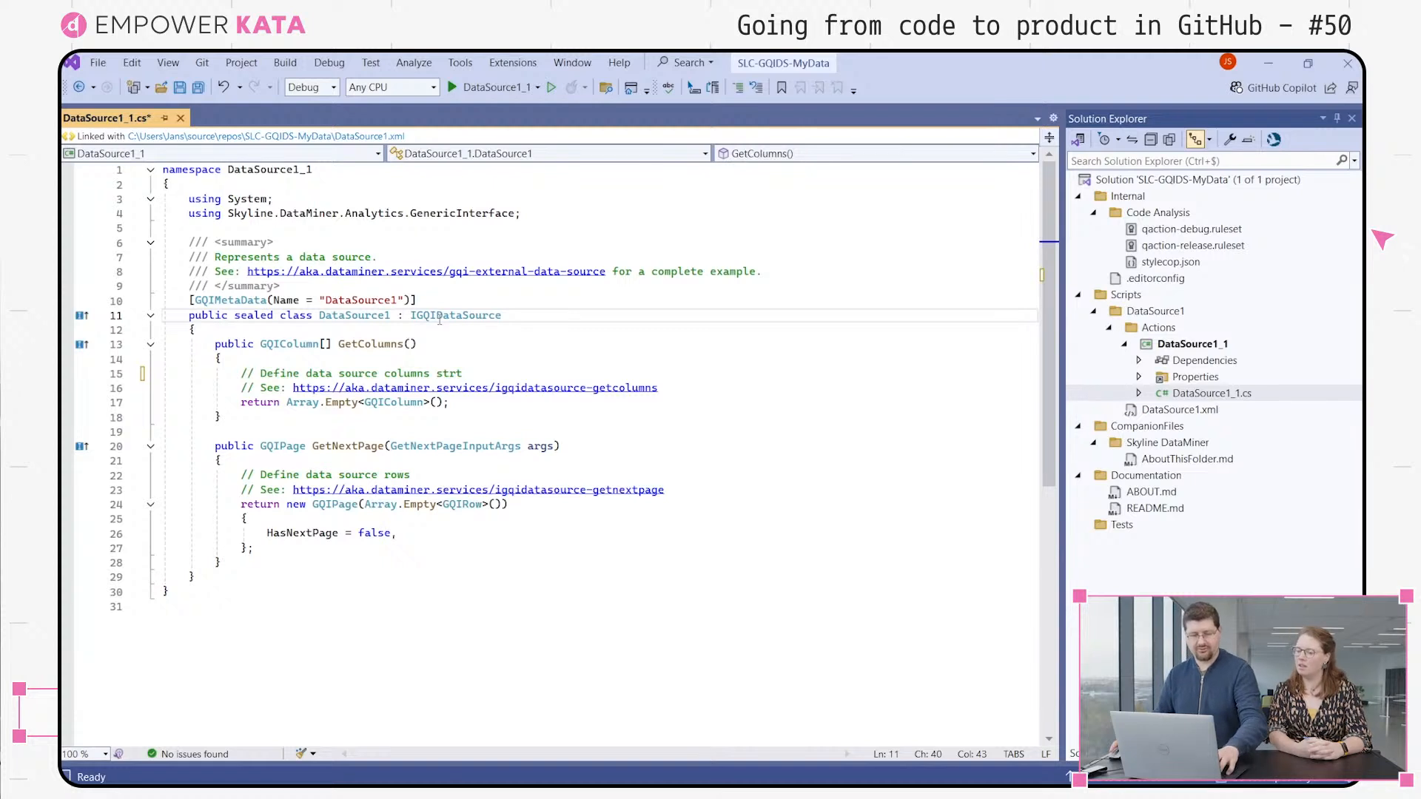
key("ctrl+s")
Create a public GitHub repository named SLC-GQIDS-MyData under the owner SLCKata and push the solution to it
left_click(202, 64)
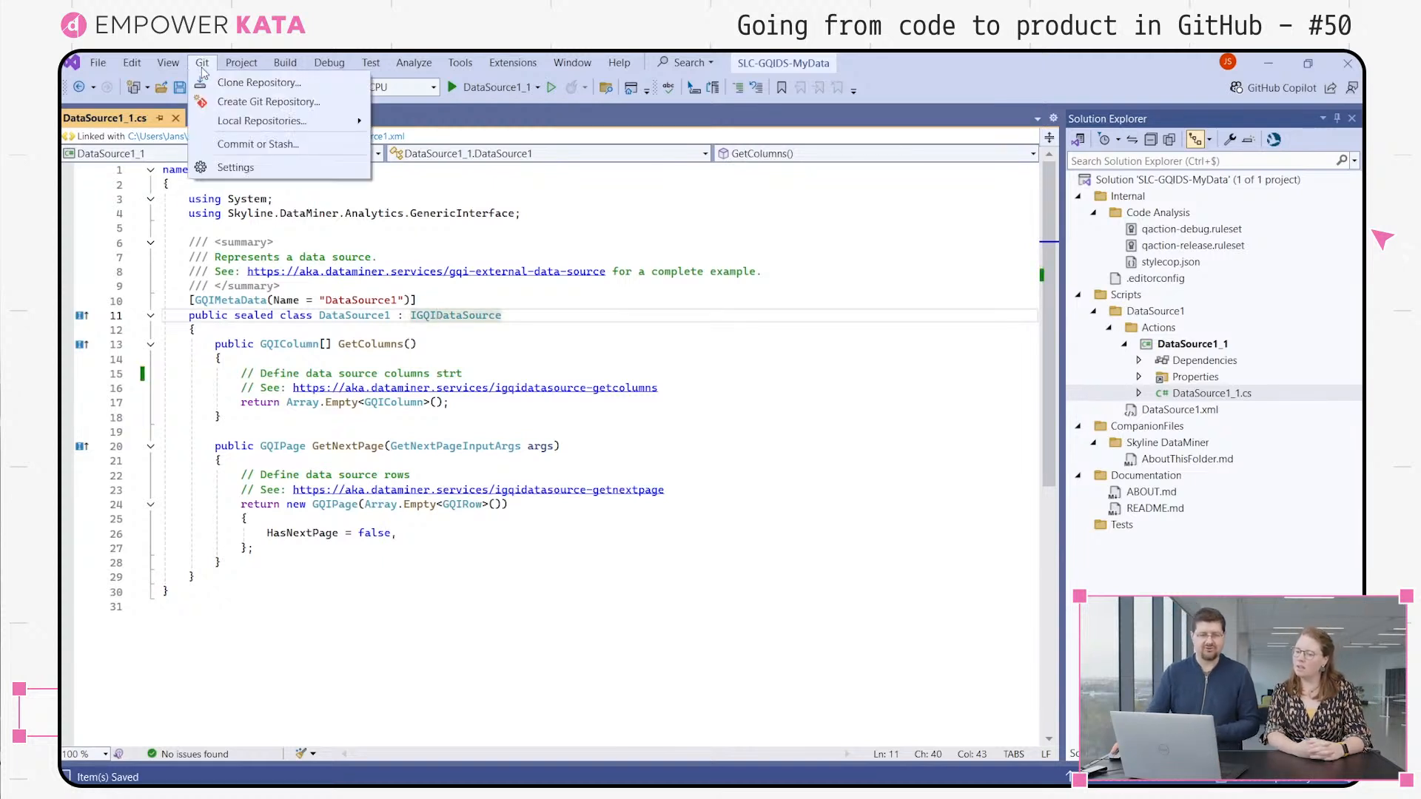
left_click(239, 104)
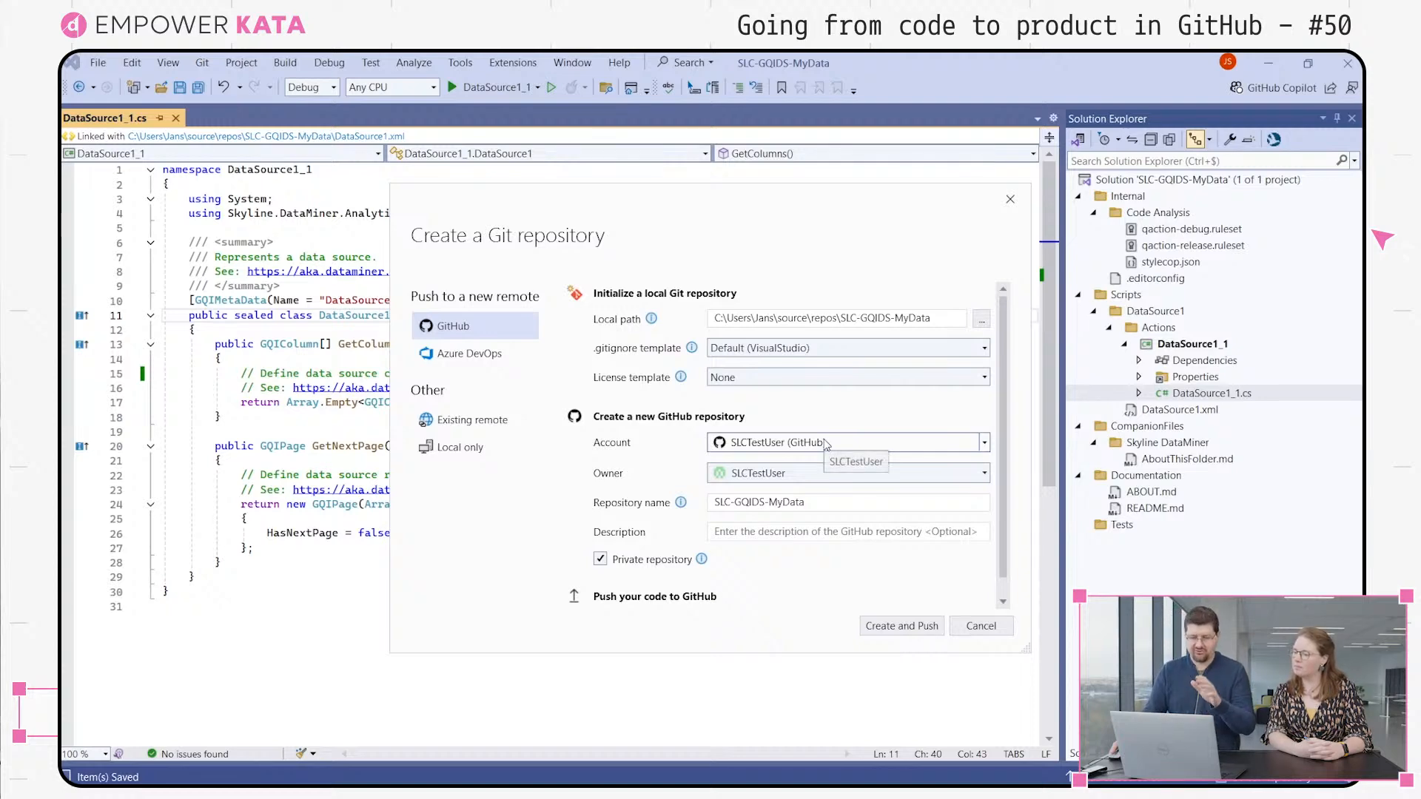
left_click(826, 444)
left_click(827, 444)
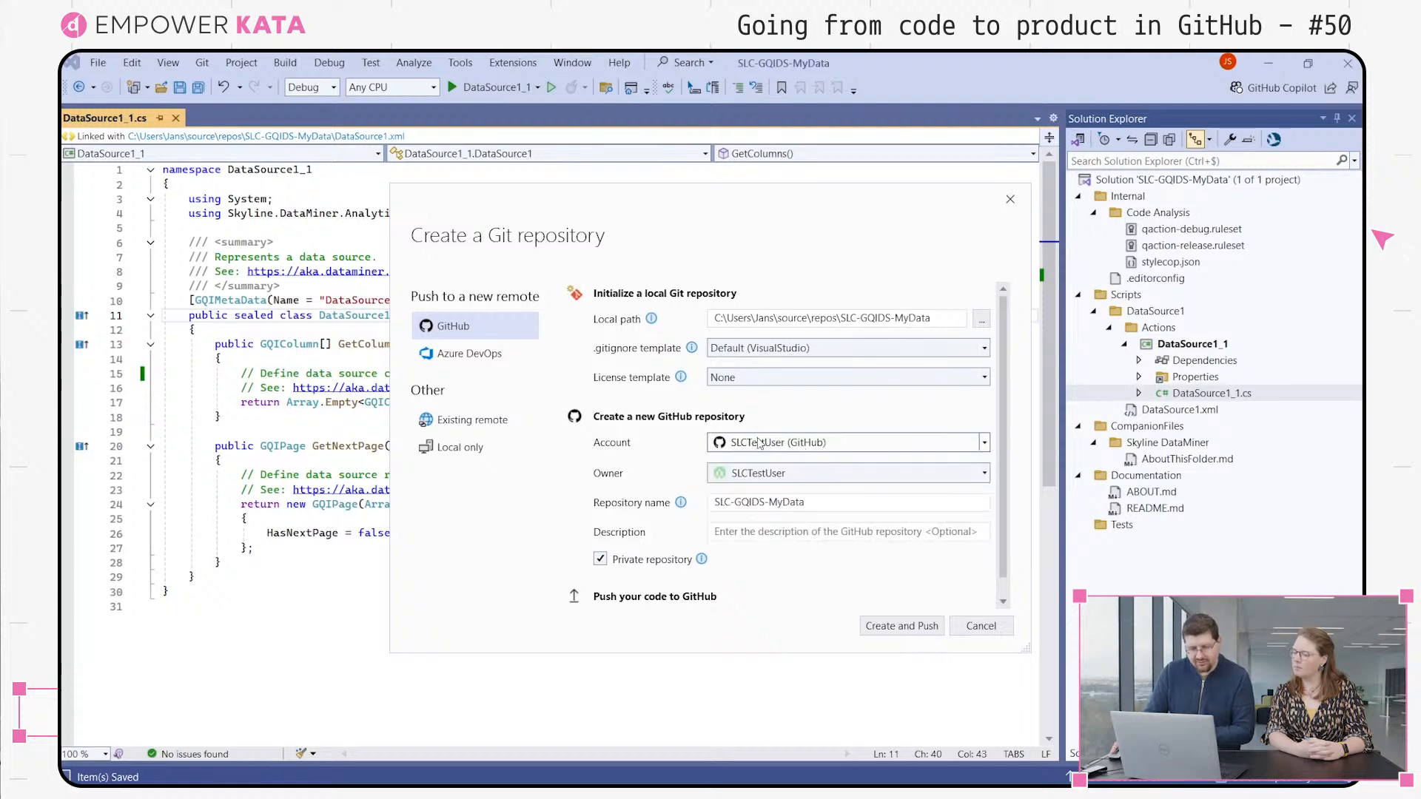
left_click(786, 474)
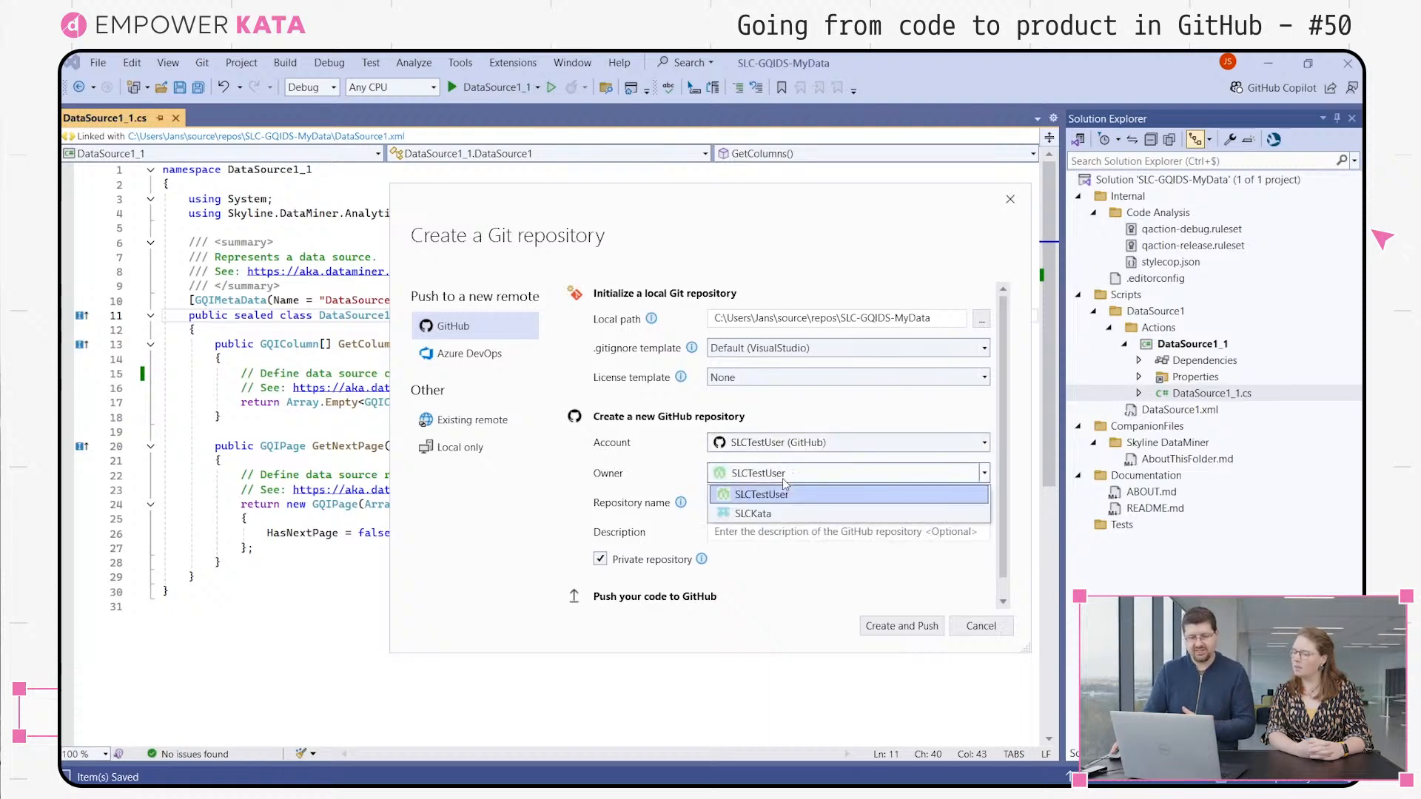
left_click(751, 521)
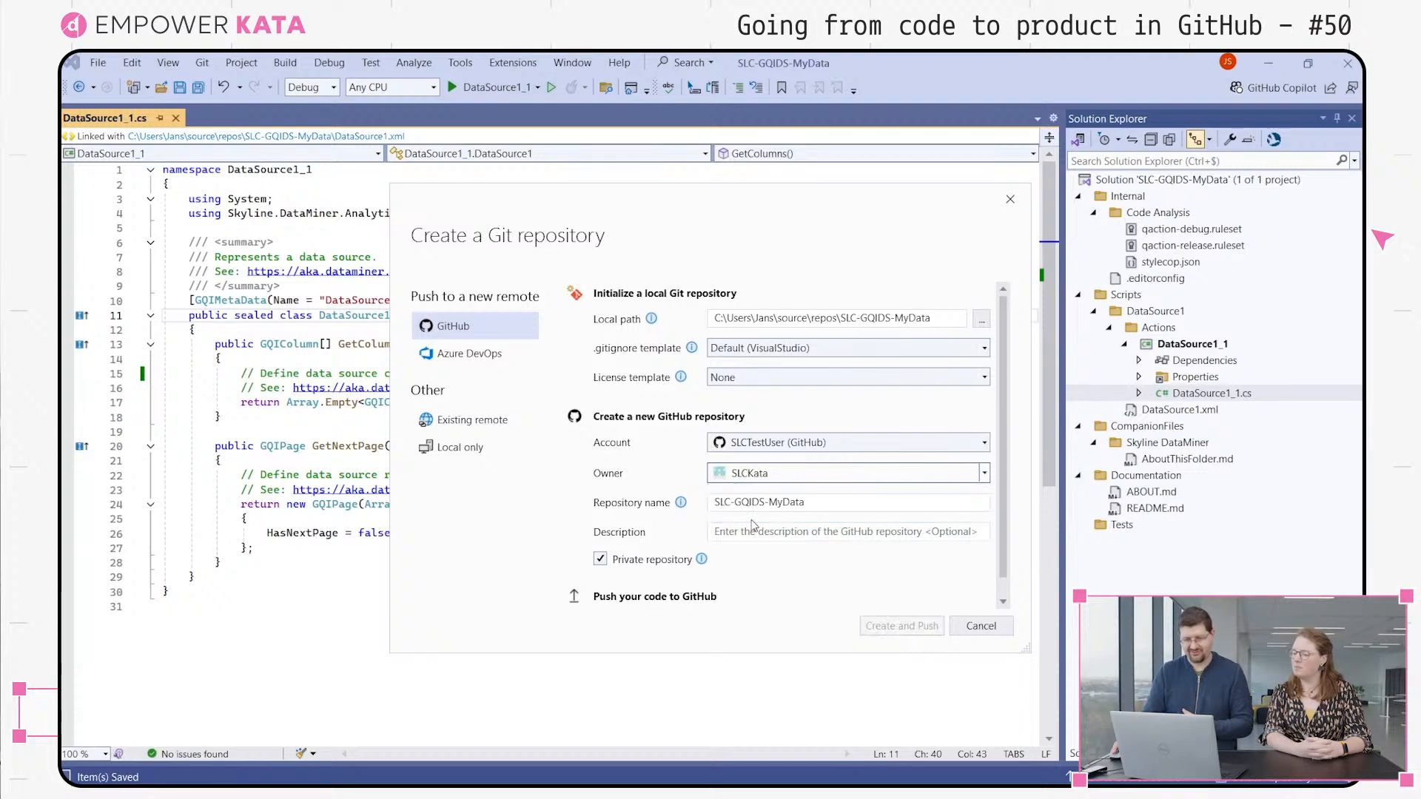
left_click(600, 560)
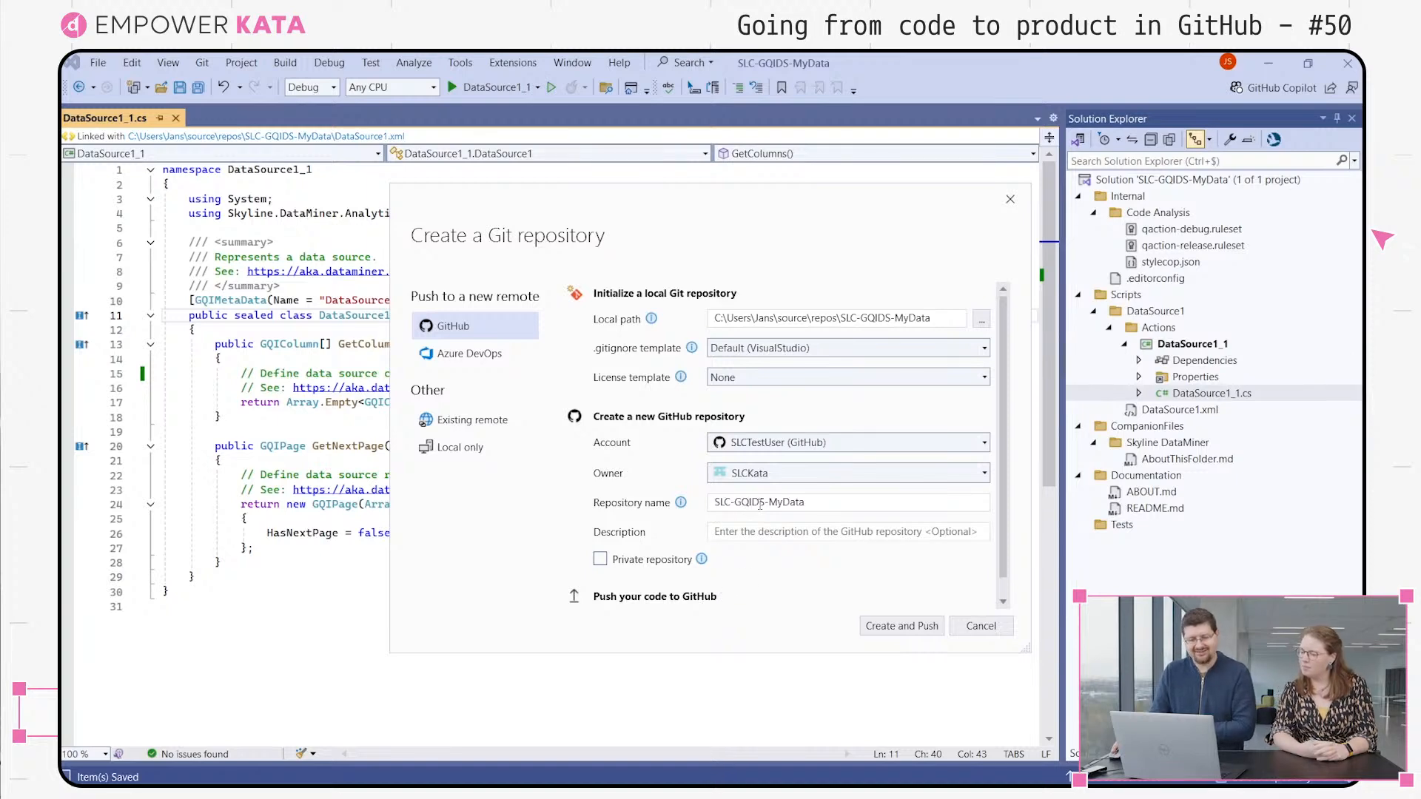
left_click(907, 626)
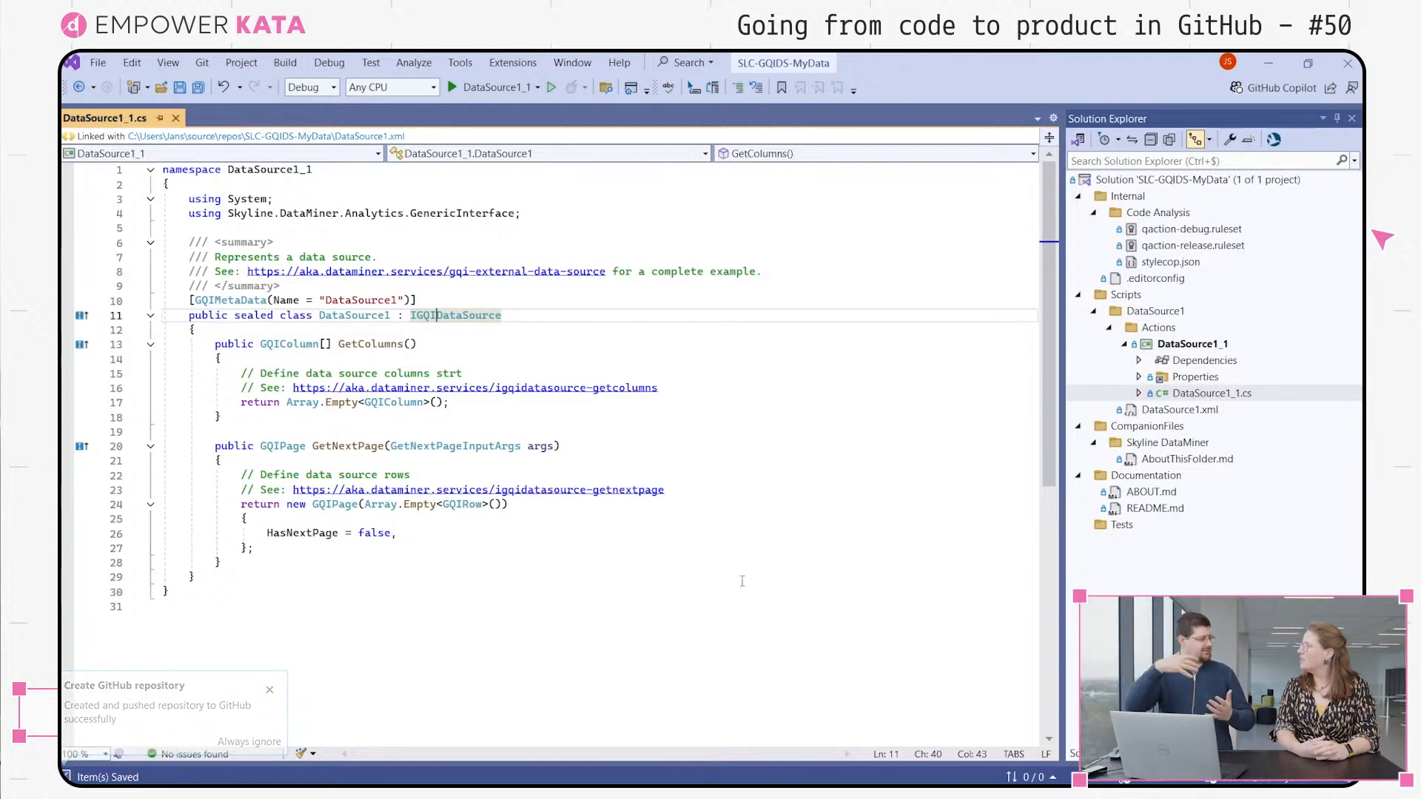
Open the pull requests page of the SLC-GQIDS-MyData repository on GitHub in the browser
left_click(207, 68)
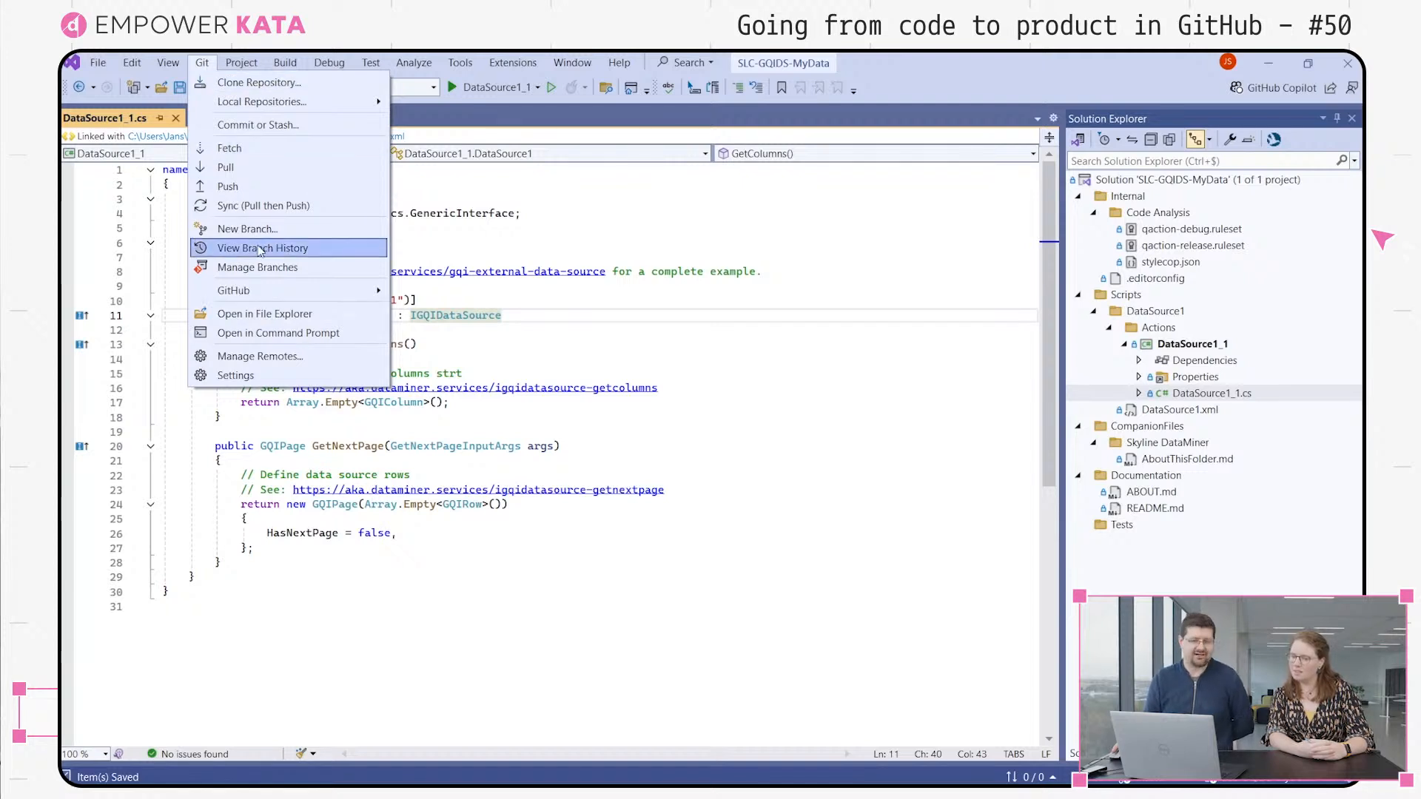
mouse_move(243, 291)
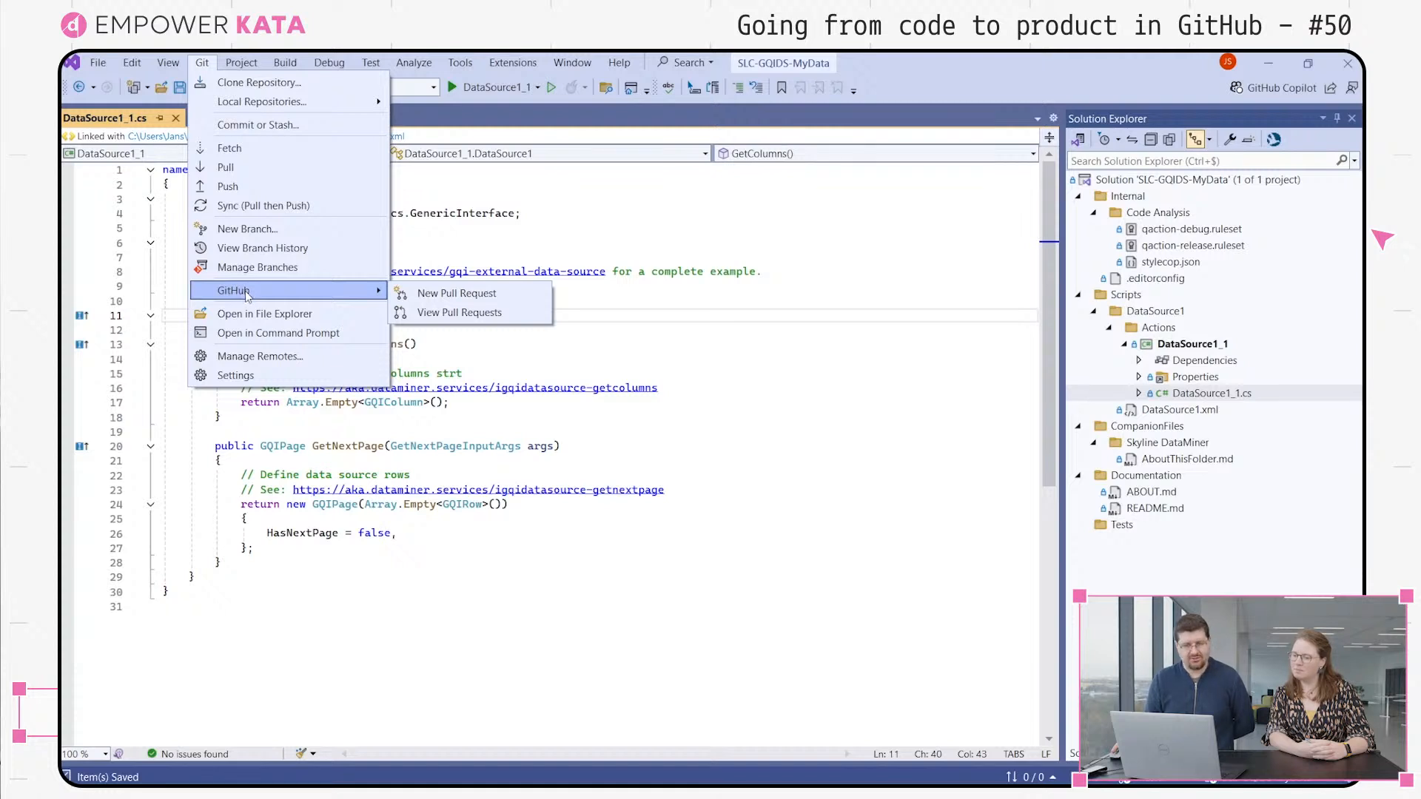
left_click(449, 314)
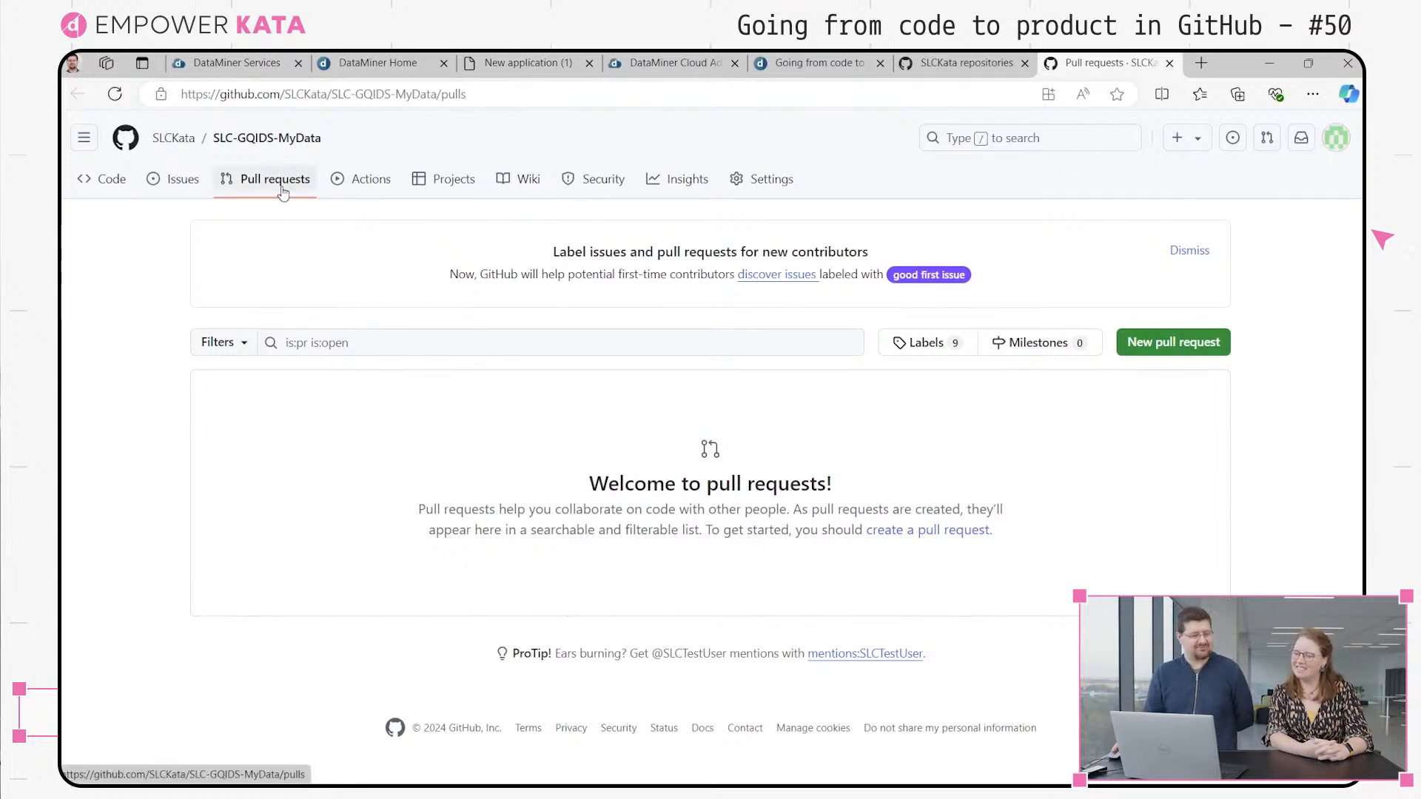
Start configuring the DataMiner CICD AutomationScript starter workflow by SLCKata for the repository's GitHub Actions
left_click(358, 181)
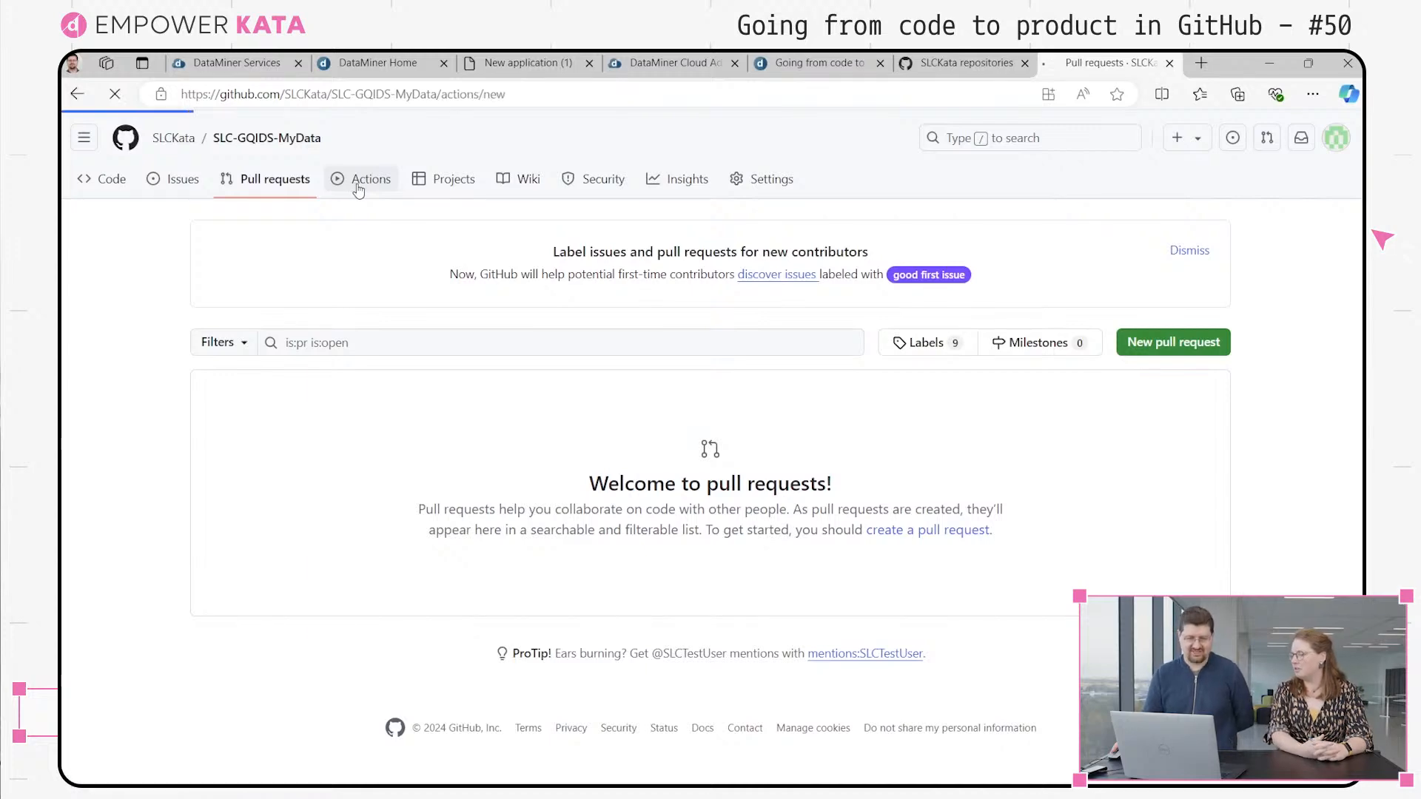
scroll(655, 426, "down", 2)
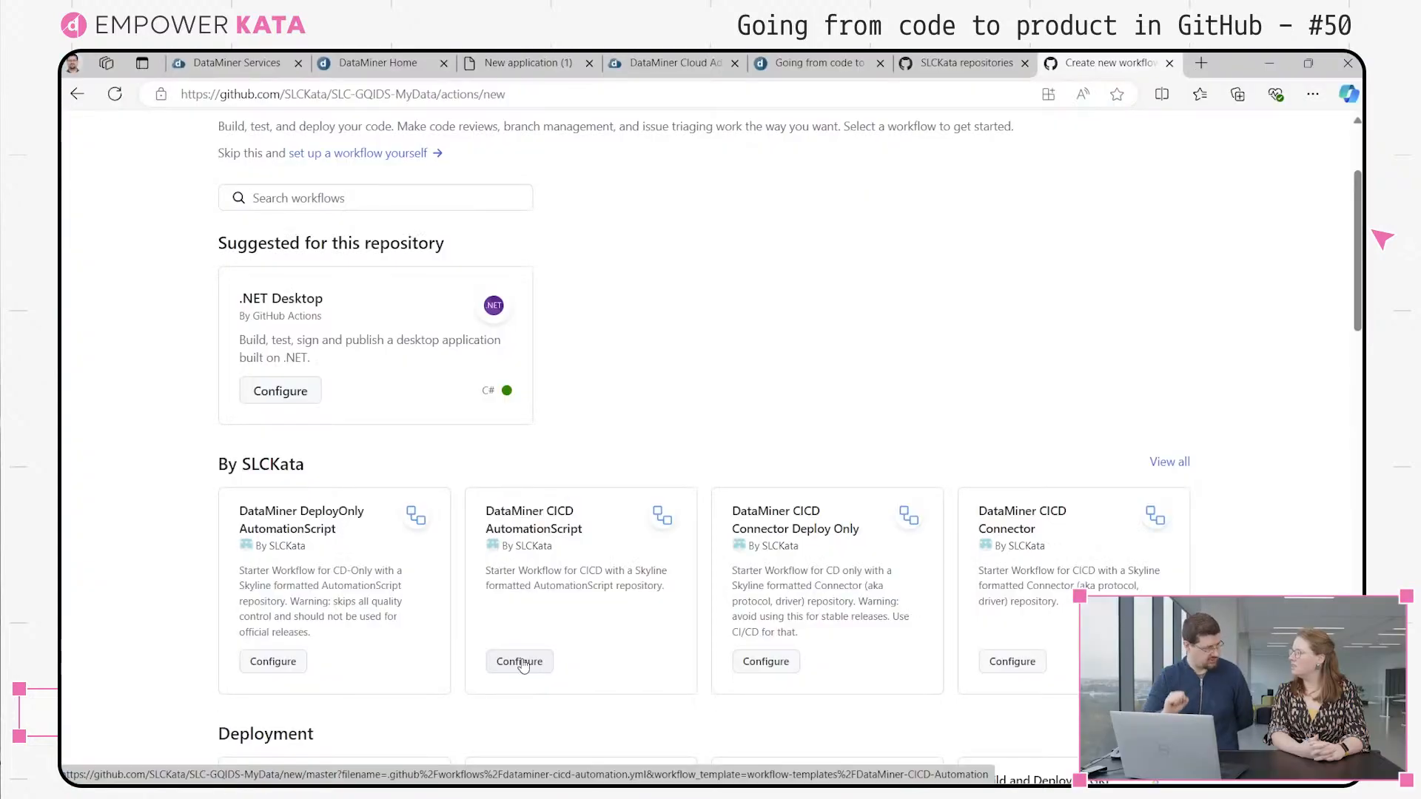
left_click(520, 663)
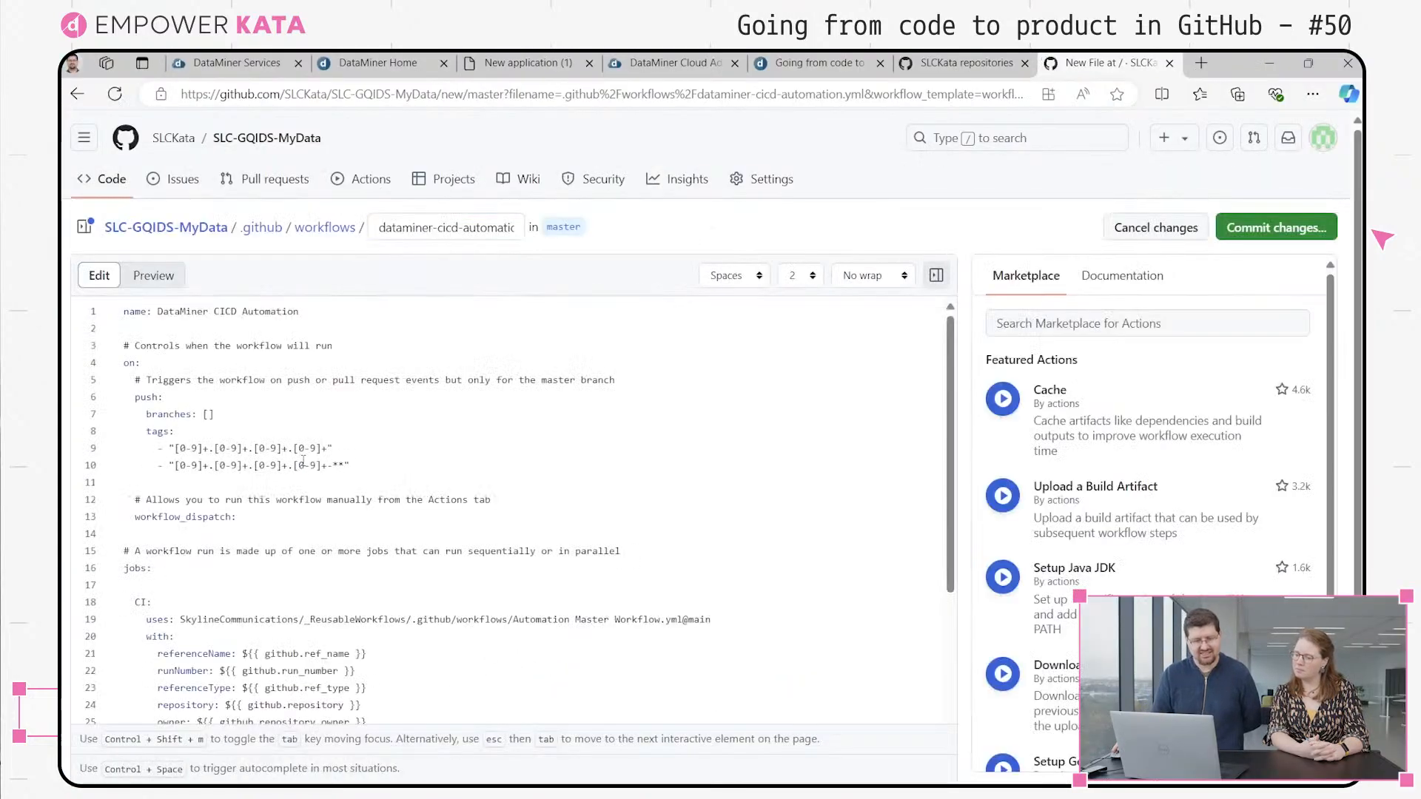
Review the workflow file and open the SonarCloud project creation page using the URL in the sonarCloudProjectName comment
scroll(310, 466, "down", 5)
scroll(333, 474, "up", 3)
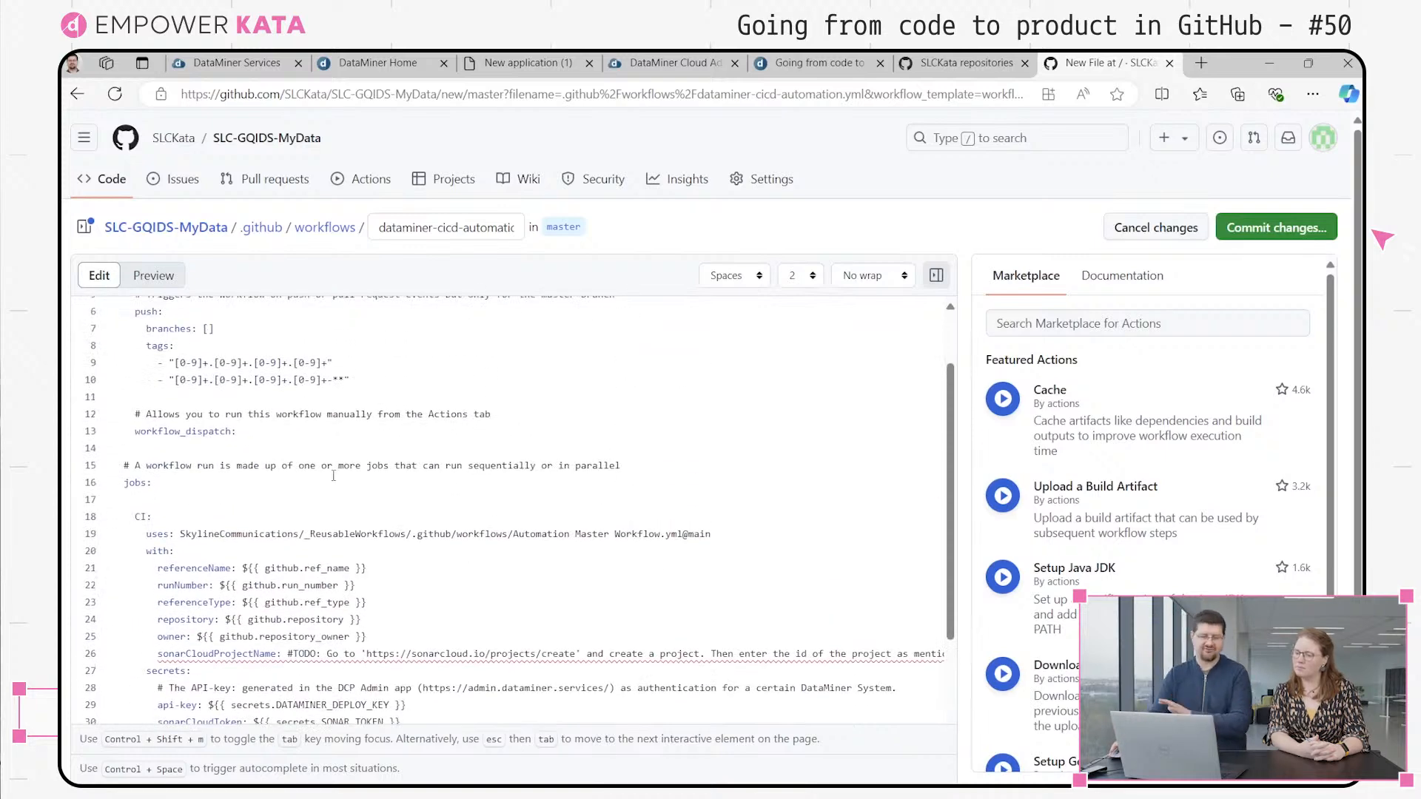
scroll(336, 476, "down", 5)
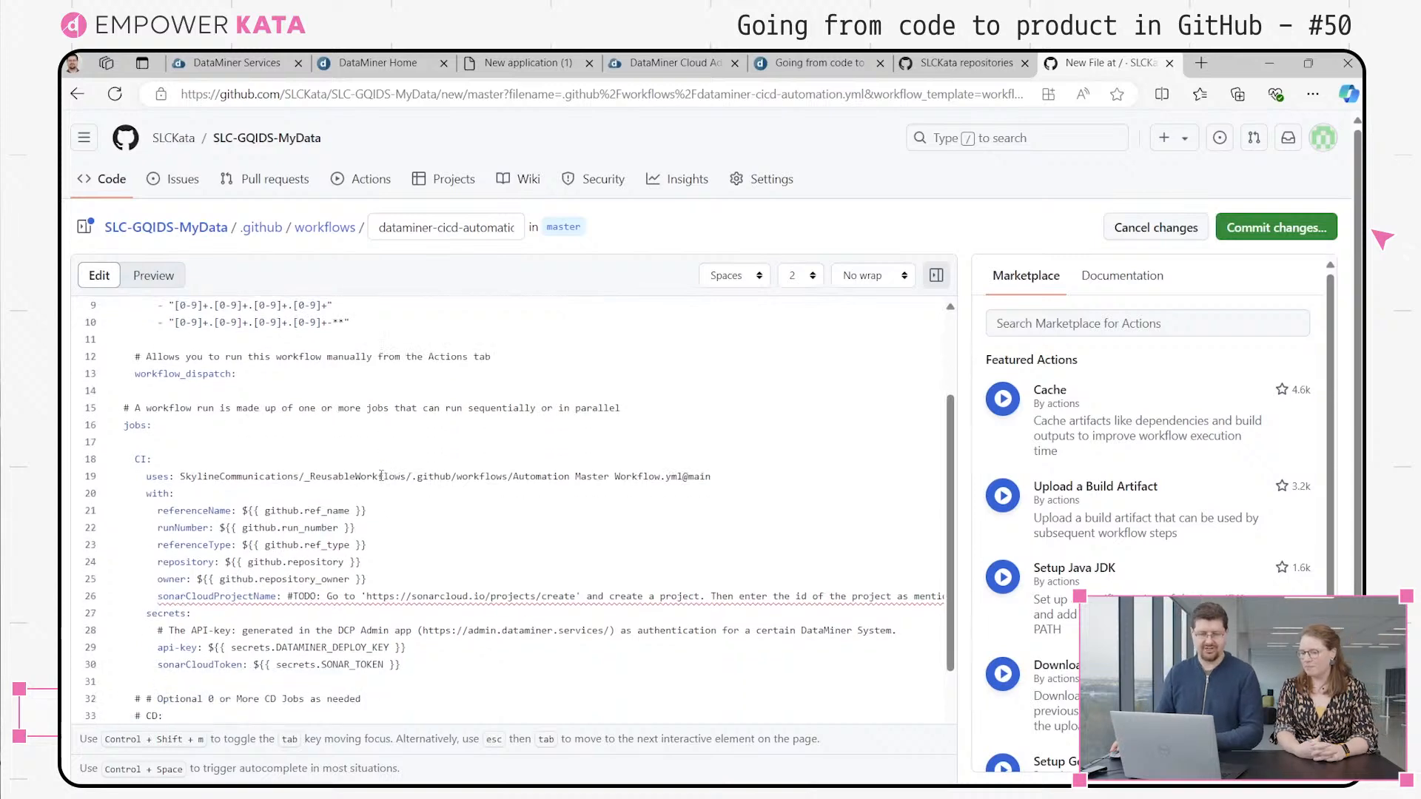
mouse_move(264, 481)
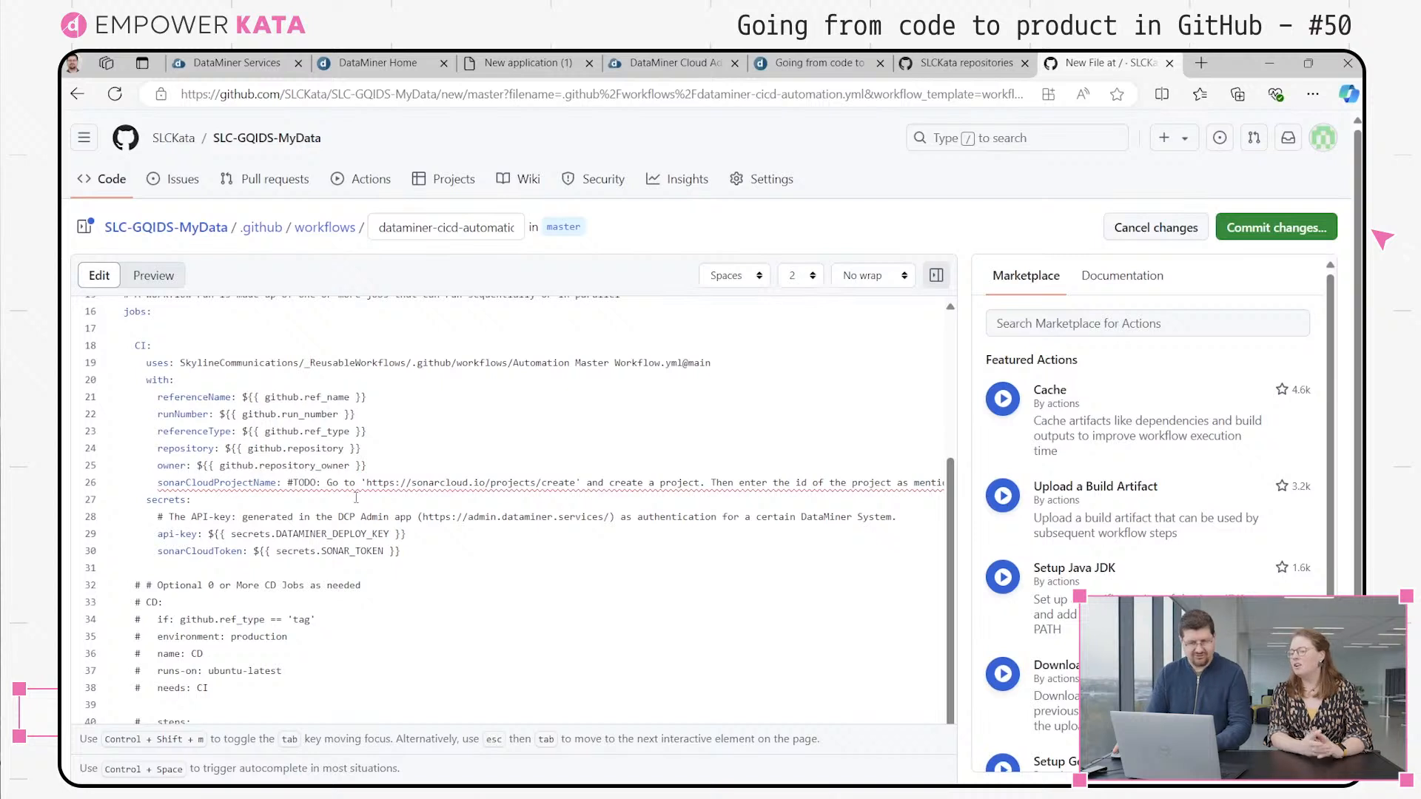
left_click_drag(576, 489, 368, 487)
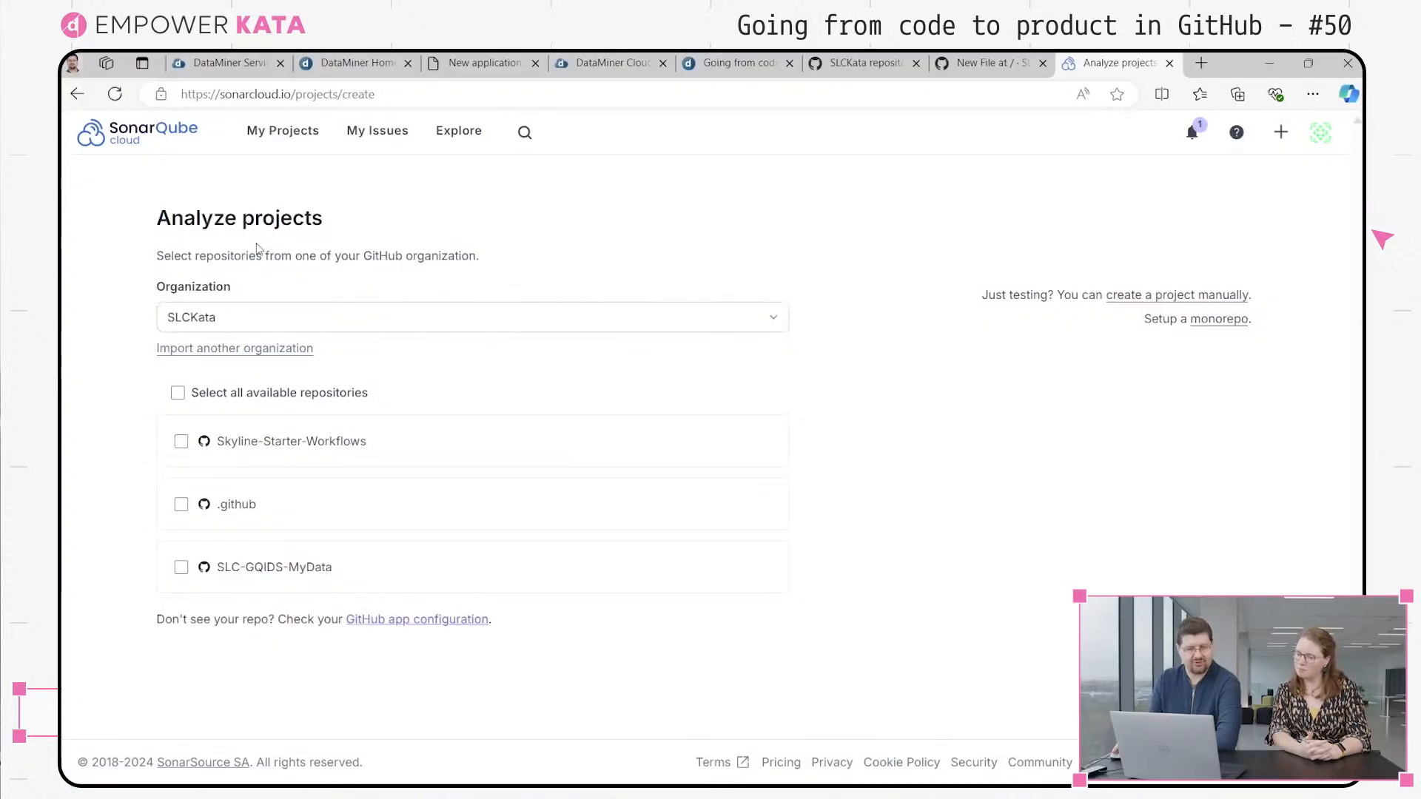
Create a SonarQube Cloud project for the SLC-GQIDS-MyData repository, basing new code on the previous version
left_click(180, 567)
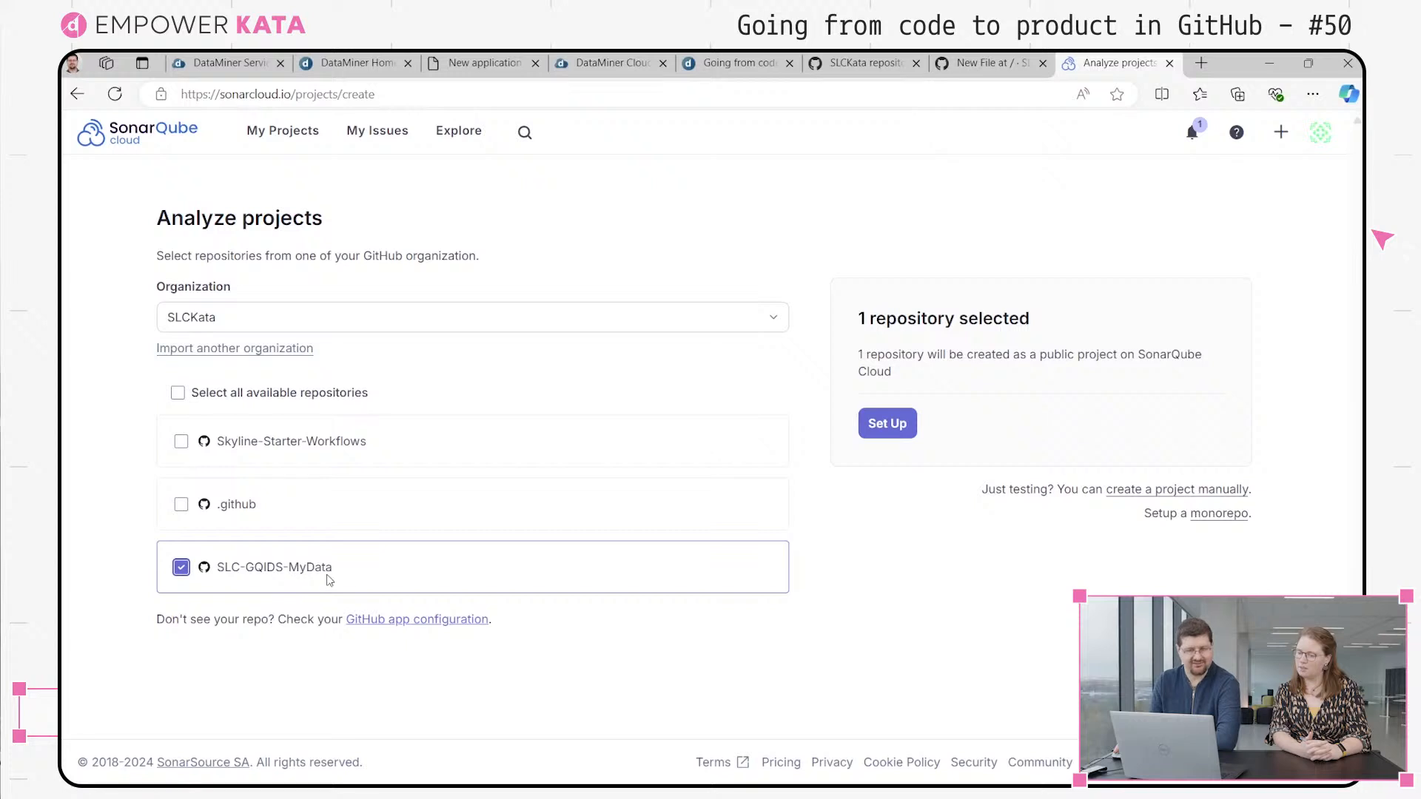
left_click(879, 435)
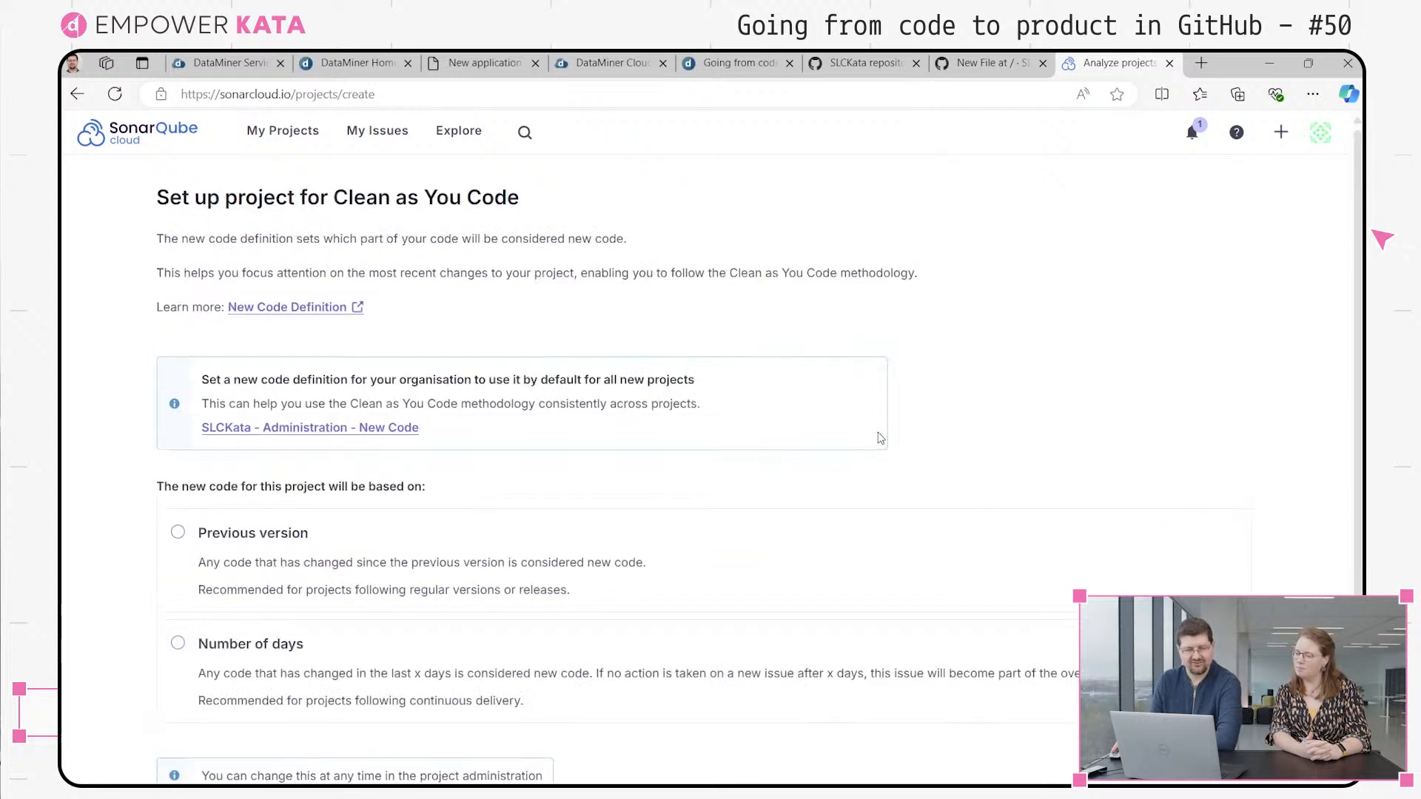
scroll(223, 533, "down", 1)
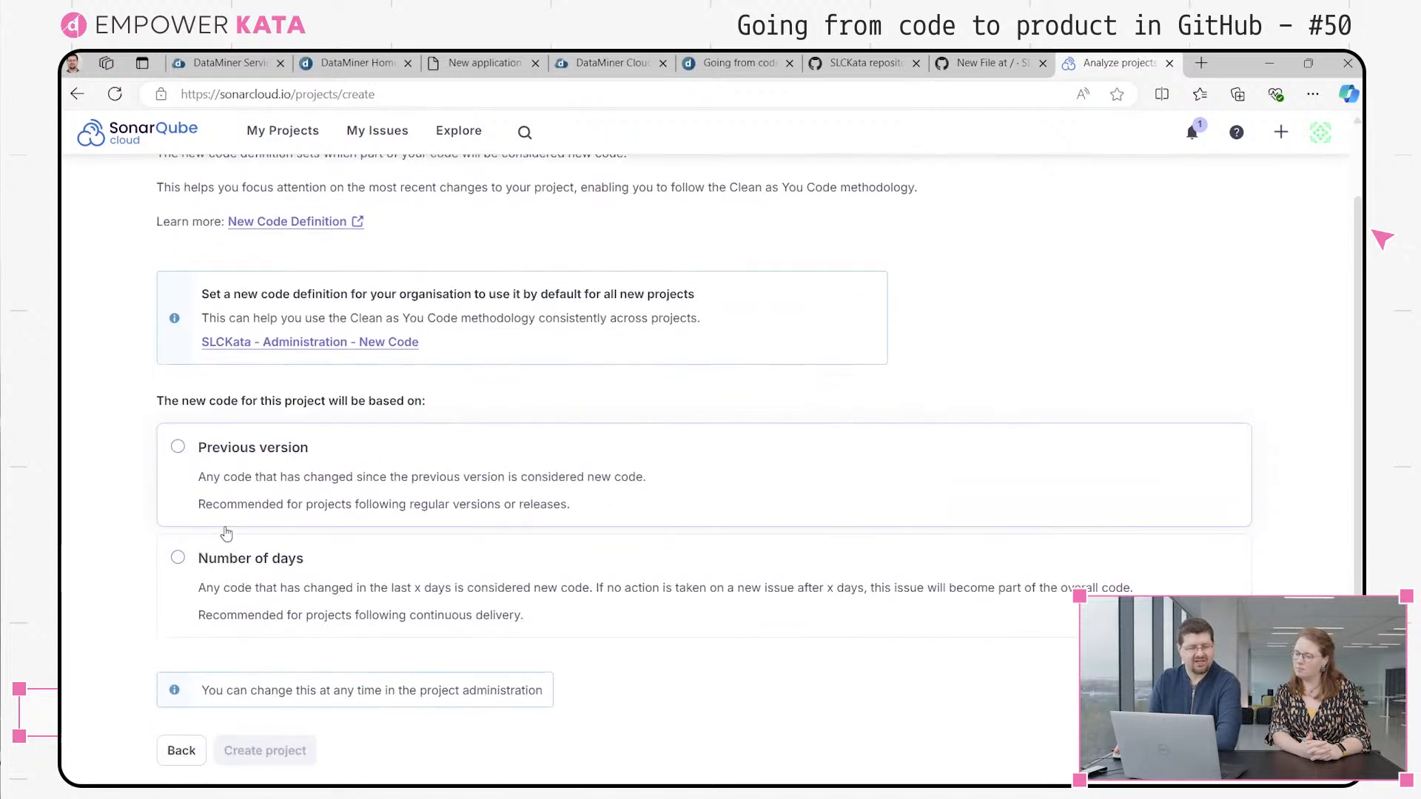
left_click(237, 464)
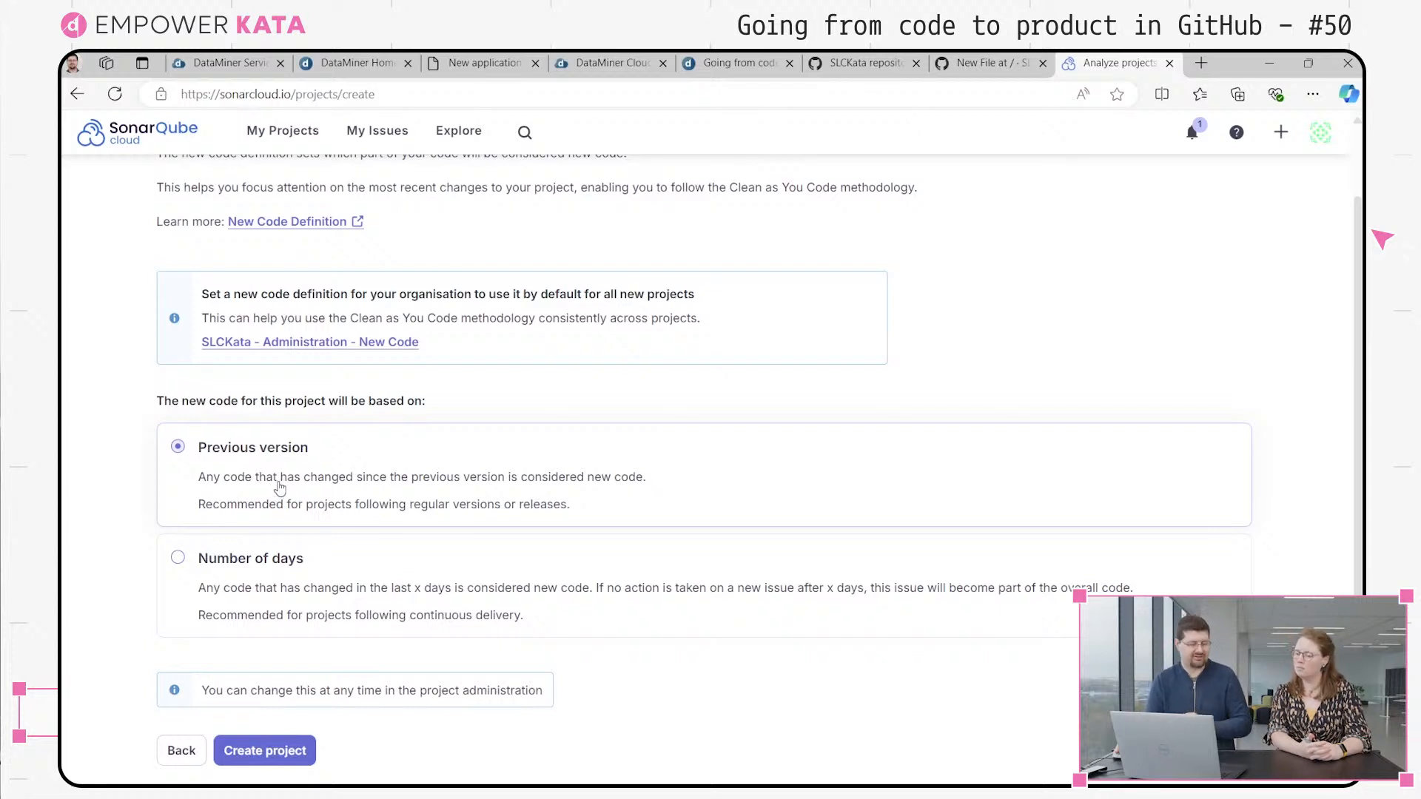
left_click(274, 749)
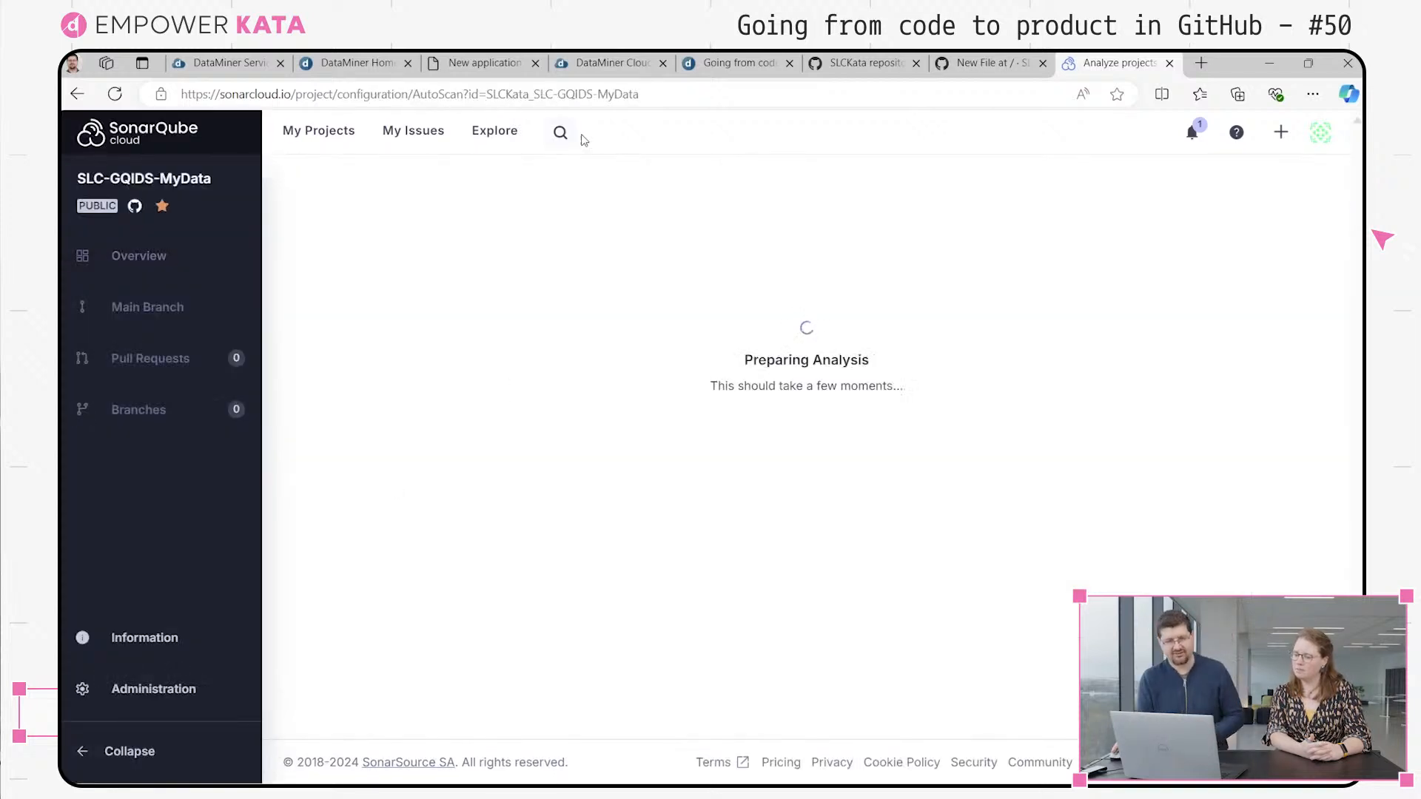
Replace the sonarCloudProjectName placeholder in the GitHub workflow file with SLCKata_SLC-GQIDS-MyData, copied from the SonarQube Cloud project's URL
left_click(627, 88)
left_click(637, 89)
left_click_drag(606, 97, 431, 94)
key("ctrl+c")
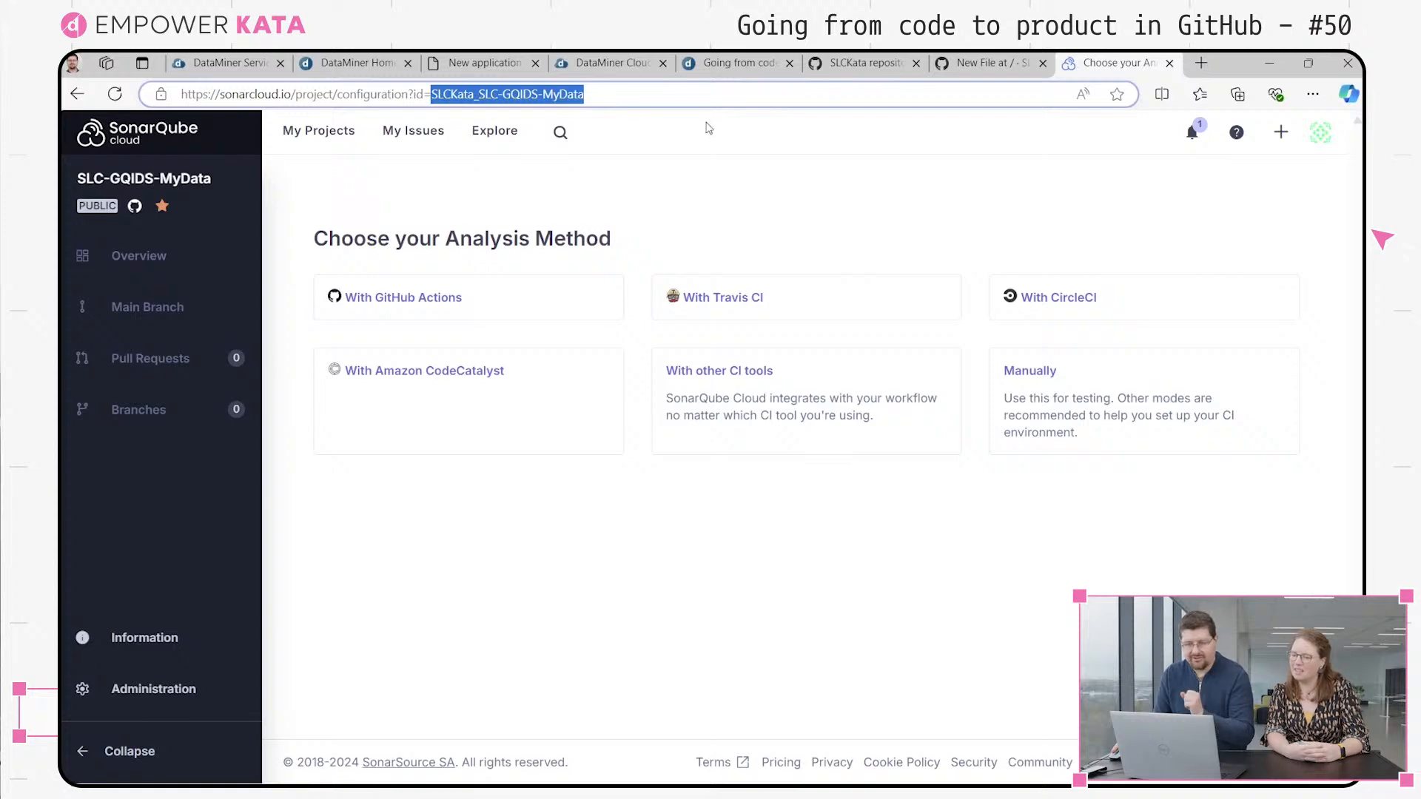
left_click(980, 64)
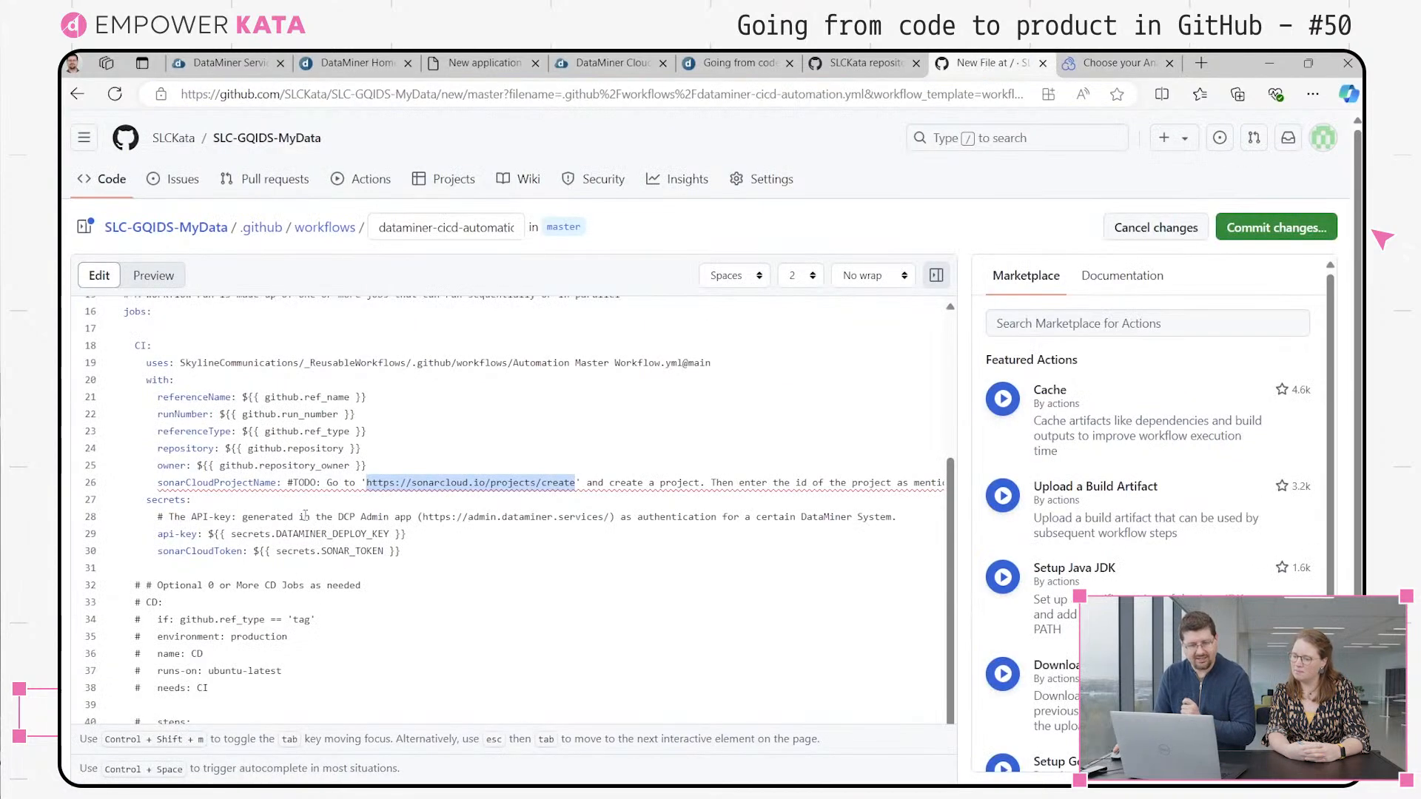
left_click_drag(290, 485, 894, 474)
key("BackSpace")
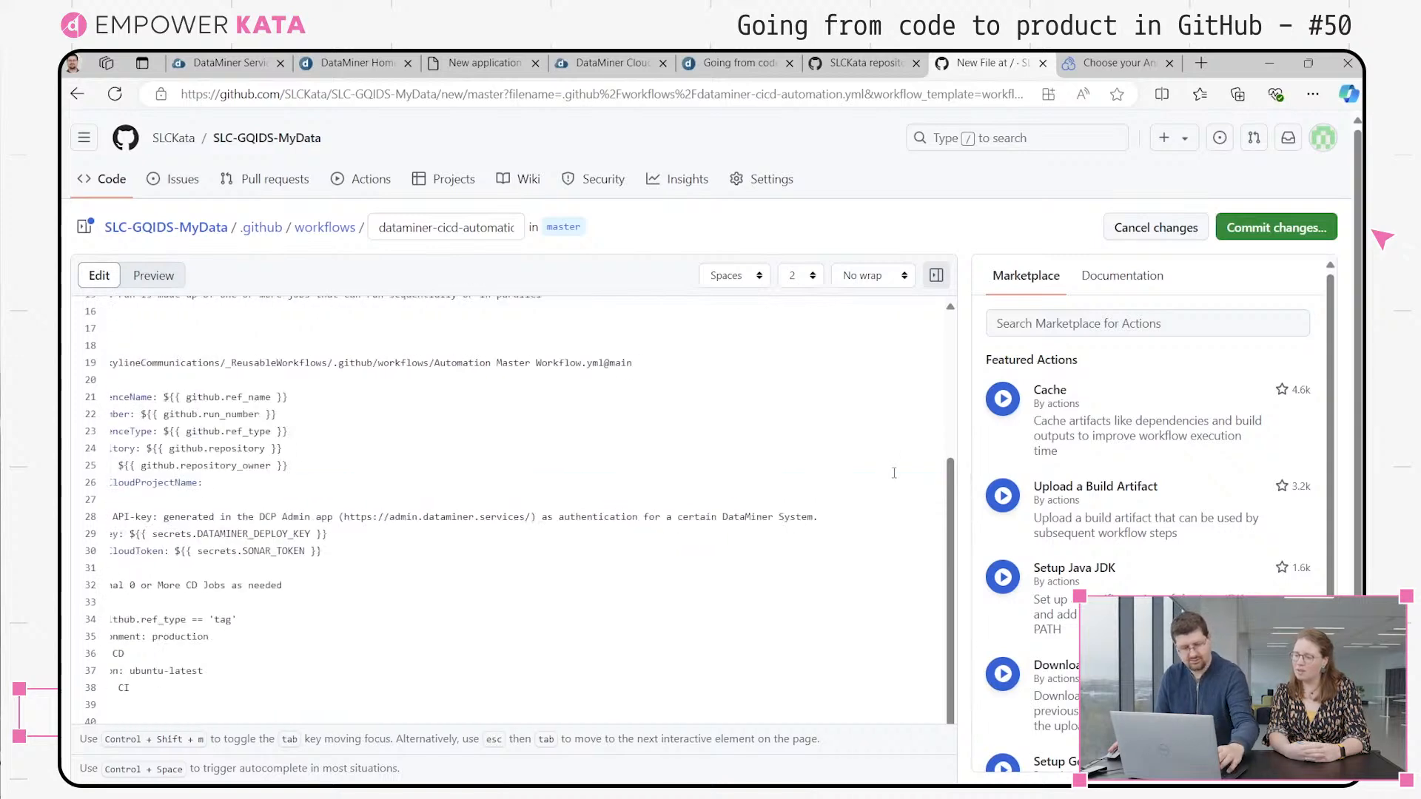
key("ctrl+v")
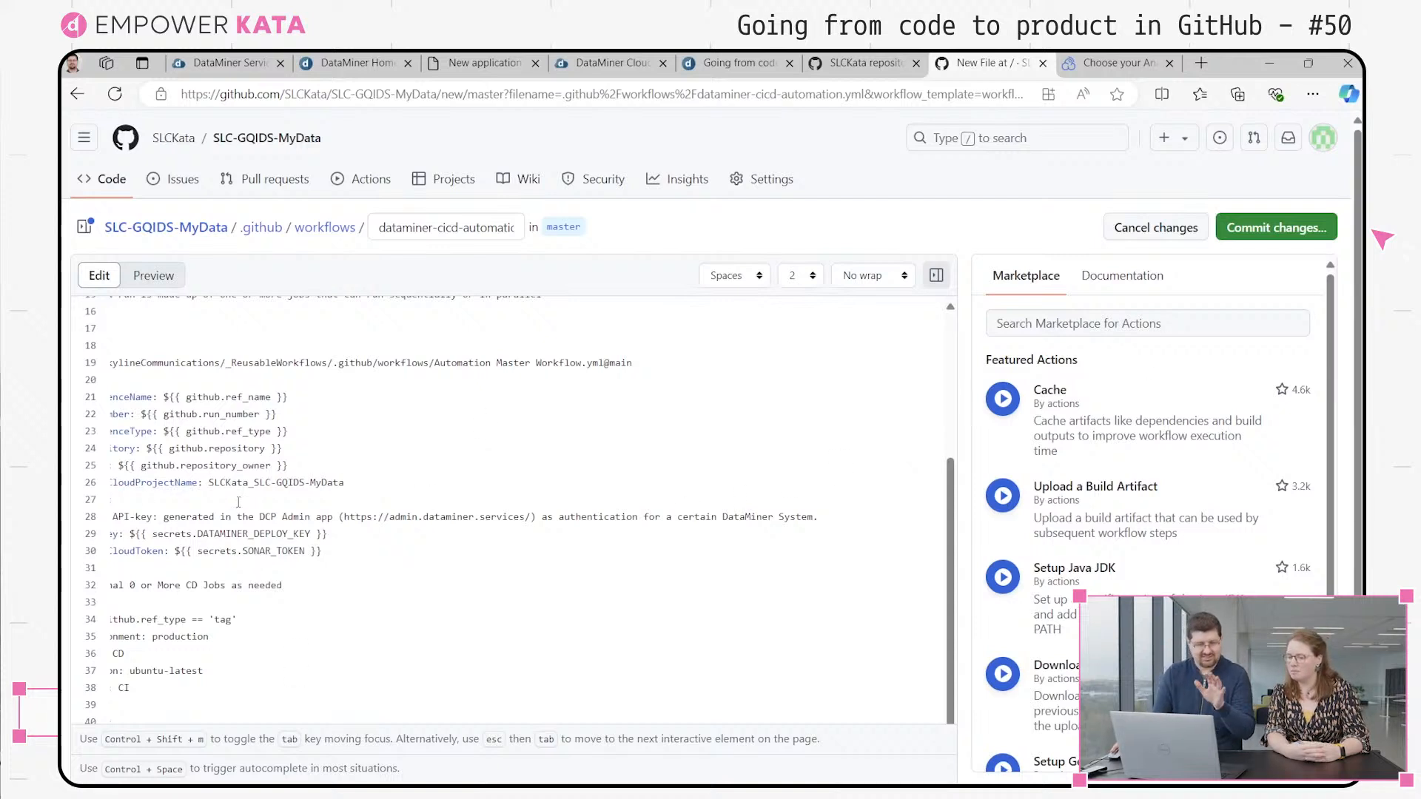
Check the secrets entries in the workflow and commit dataminer-cicd-automation.yml directly to the master branch
left_click_drag(342, 548, 61, 540)
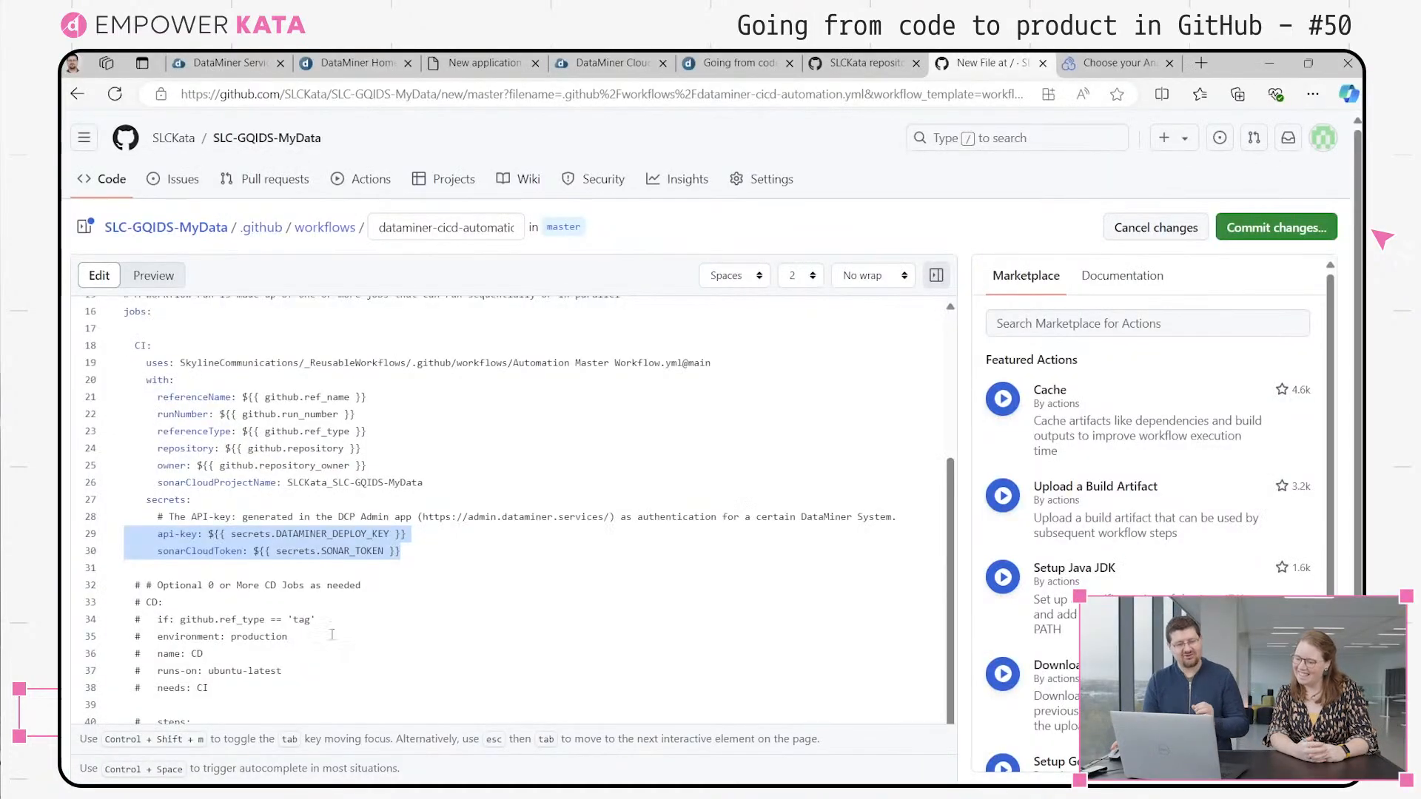
left_click(344, 569)
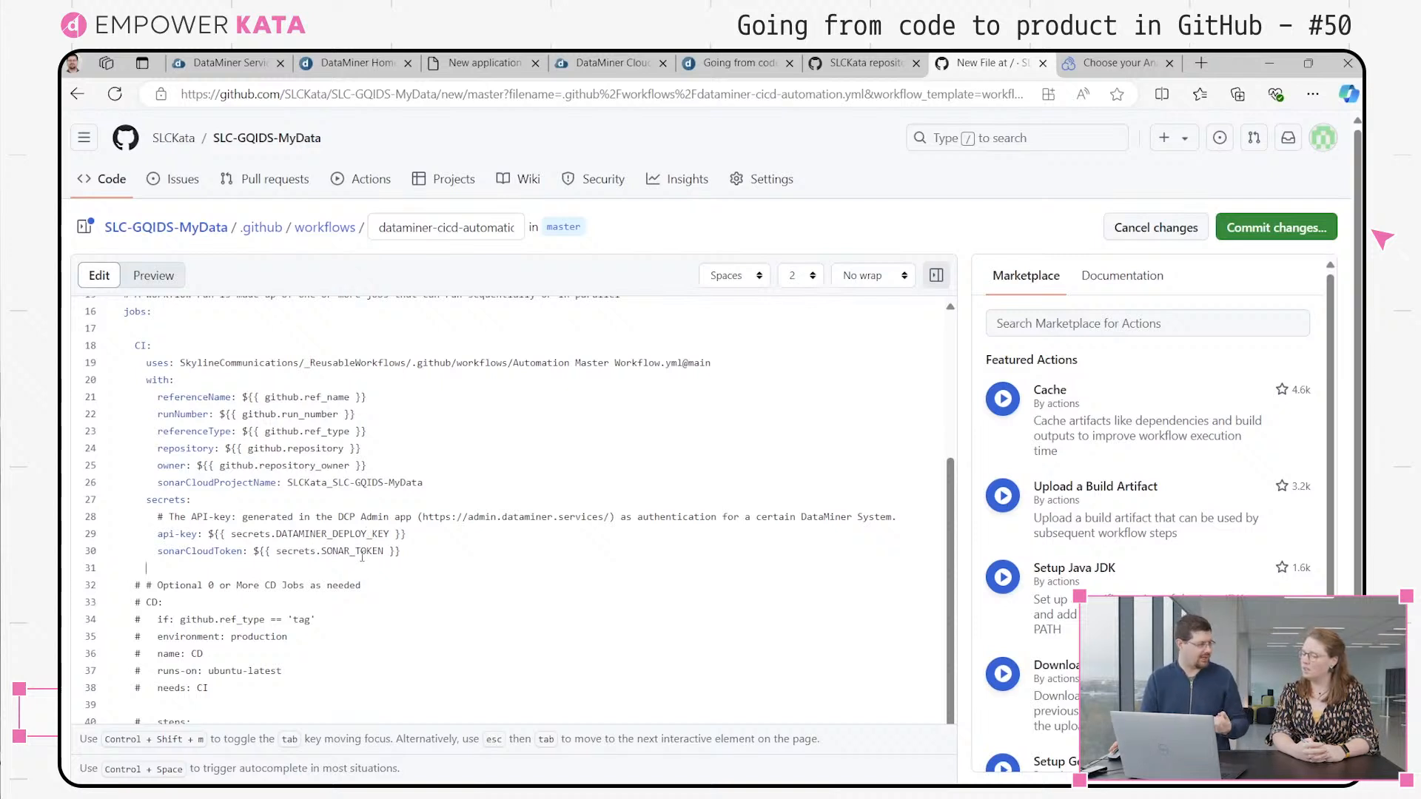
left_click(1233, 231)
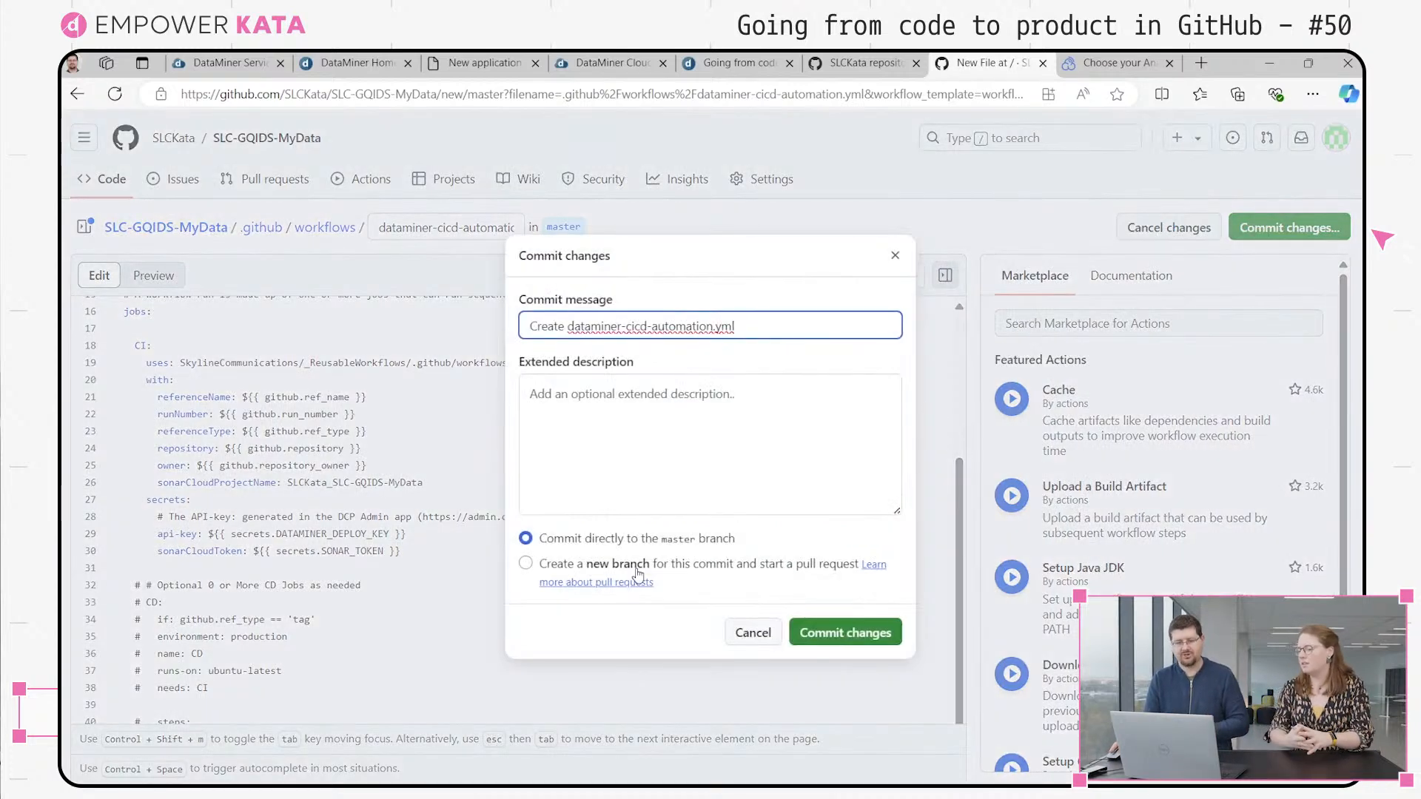
left_click(828, 633)
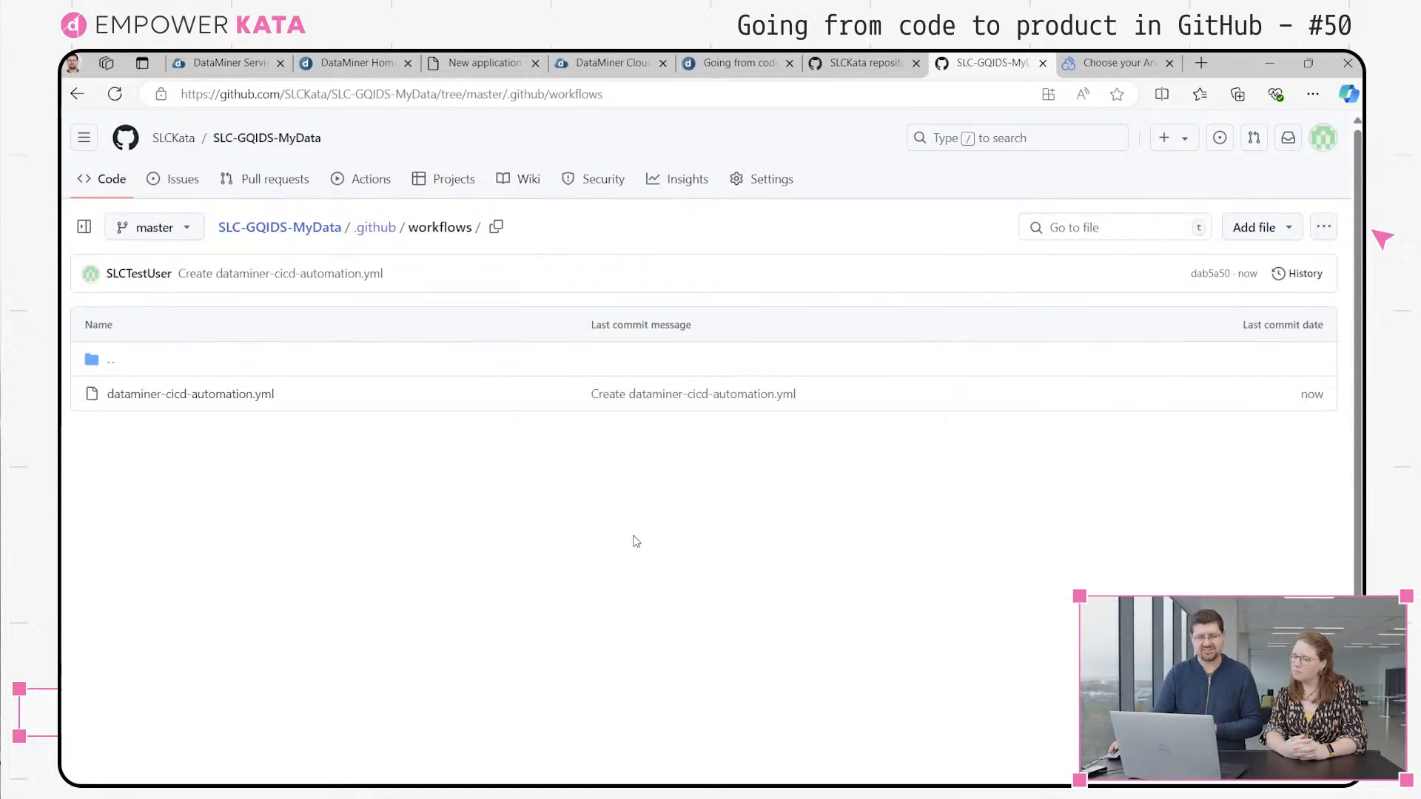
Open the DataMiner CICD Automation run for the "Create dataminer-cicd-automation.yml" commit and view its job graph
left_click(372, 182)
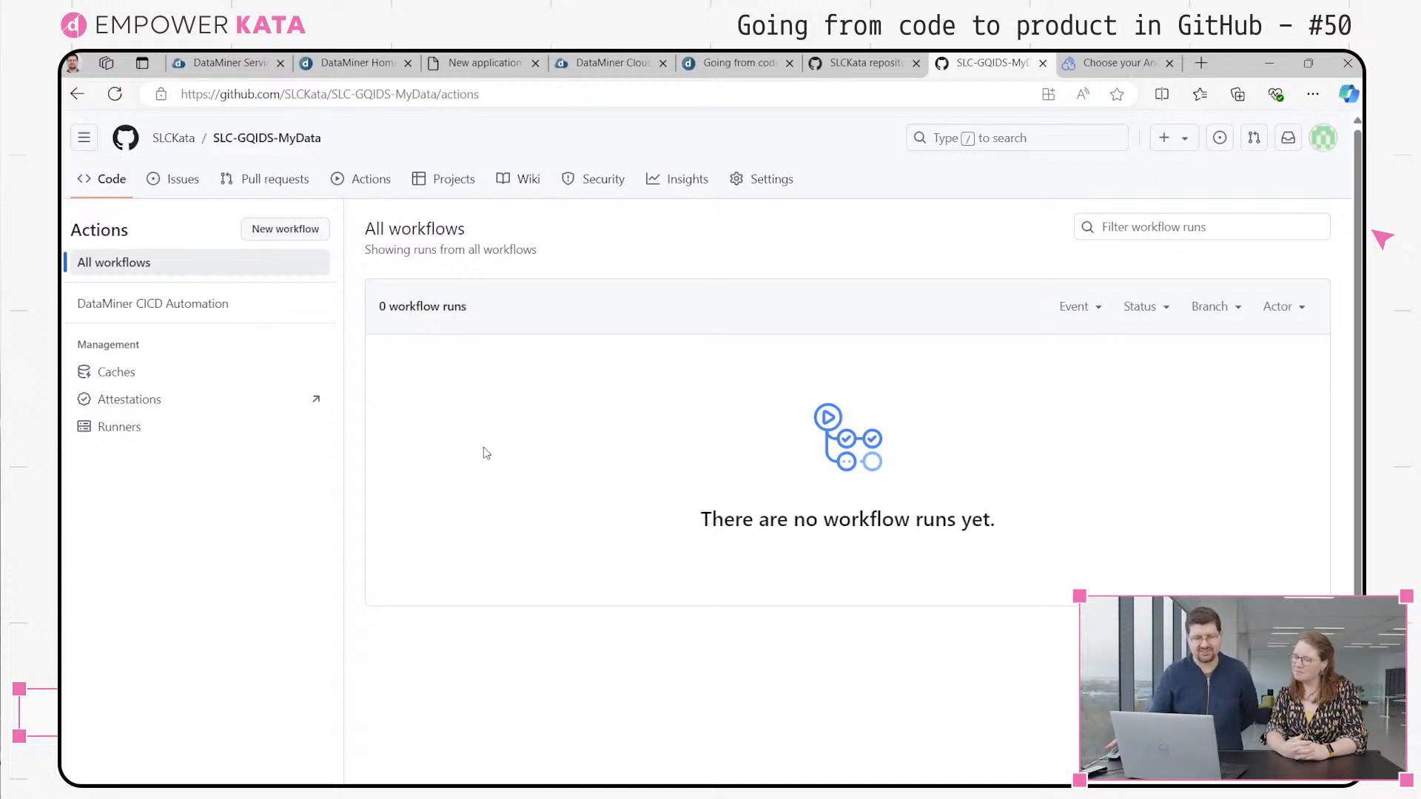
left_click(224, 309)
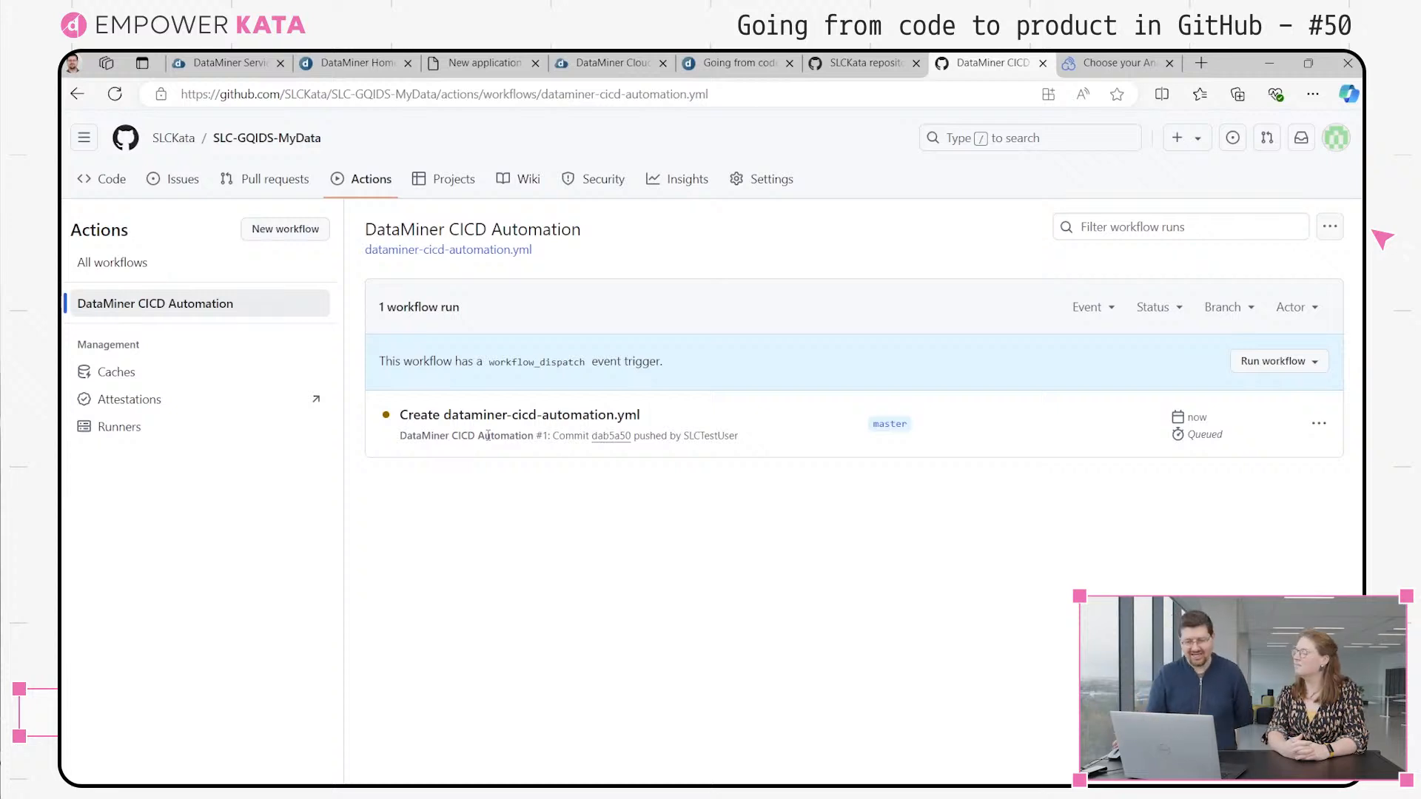
left_click(508, 418)
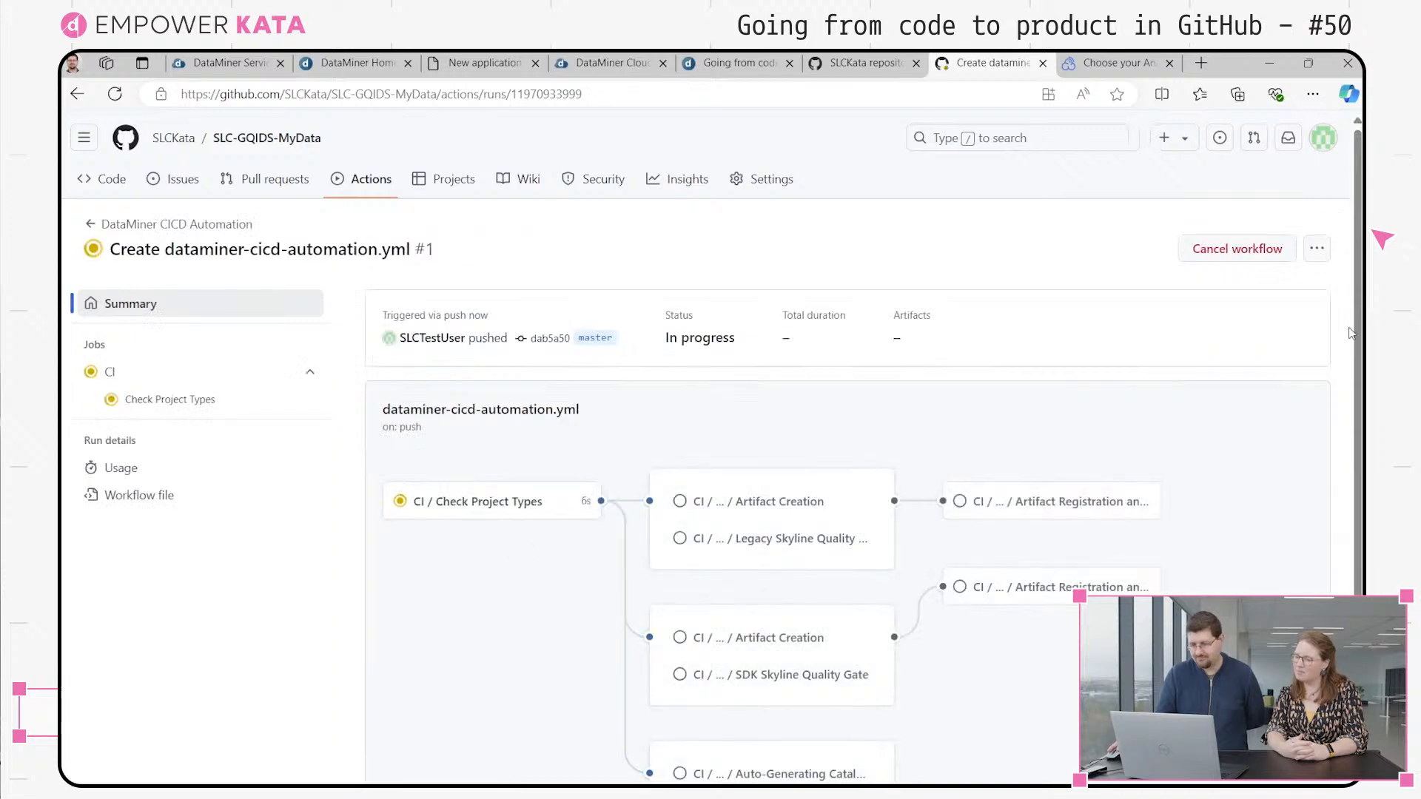
scroll(1358, 440, "down", 2)
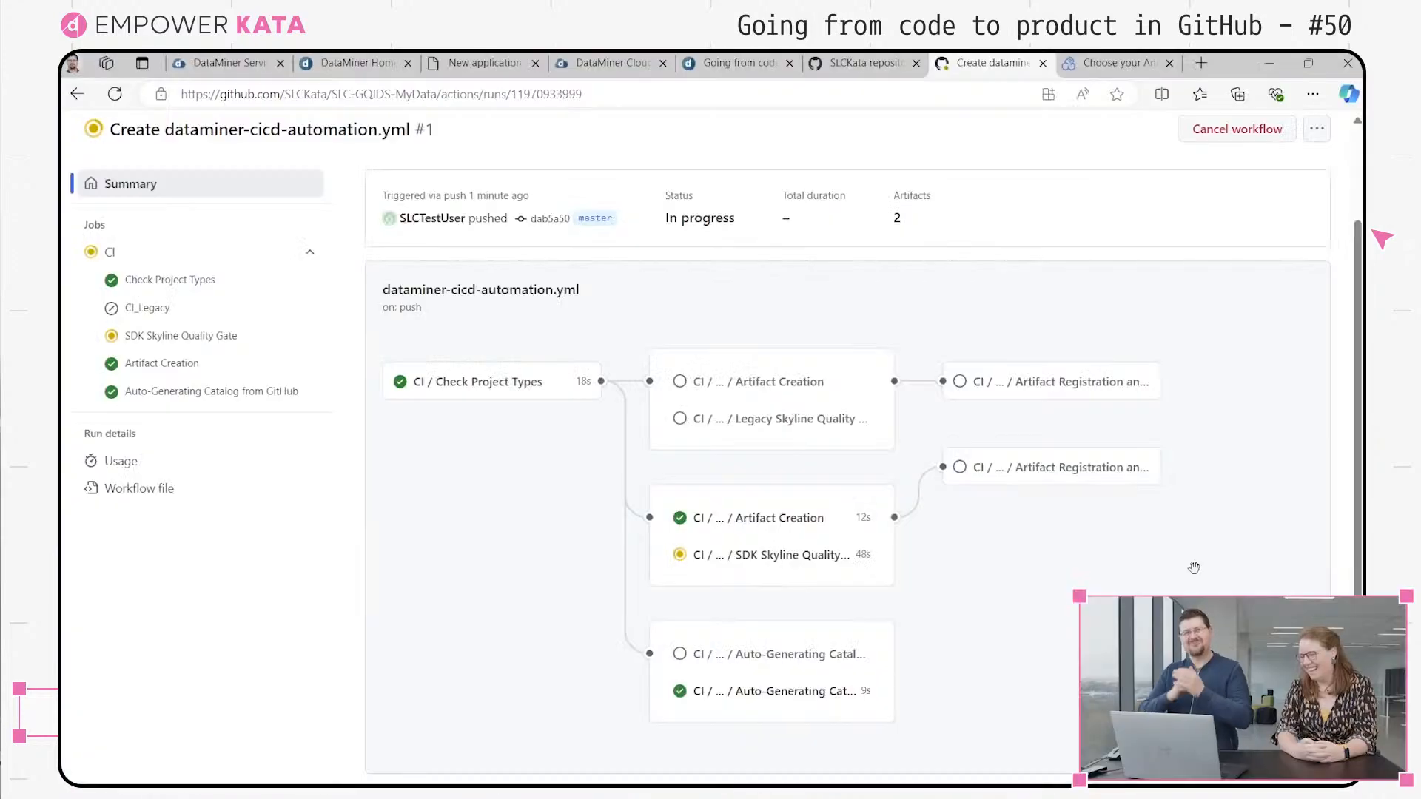
Examine the SDK Skyline Quality Gate job's steps and build log
left_click(791, 561)
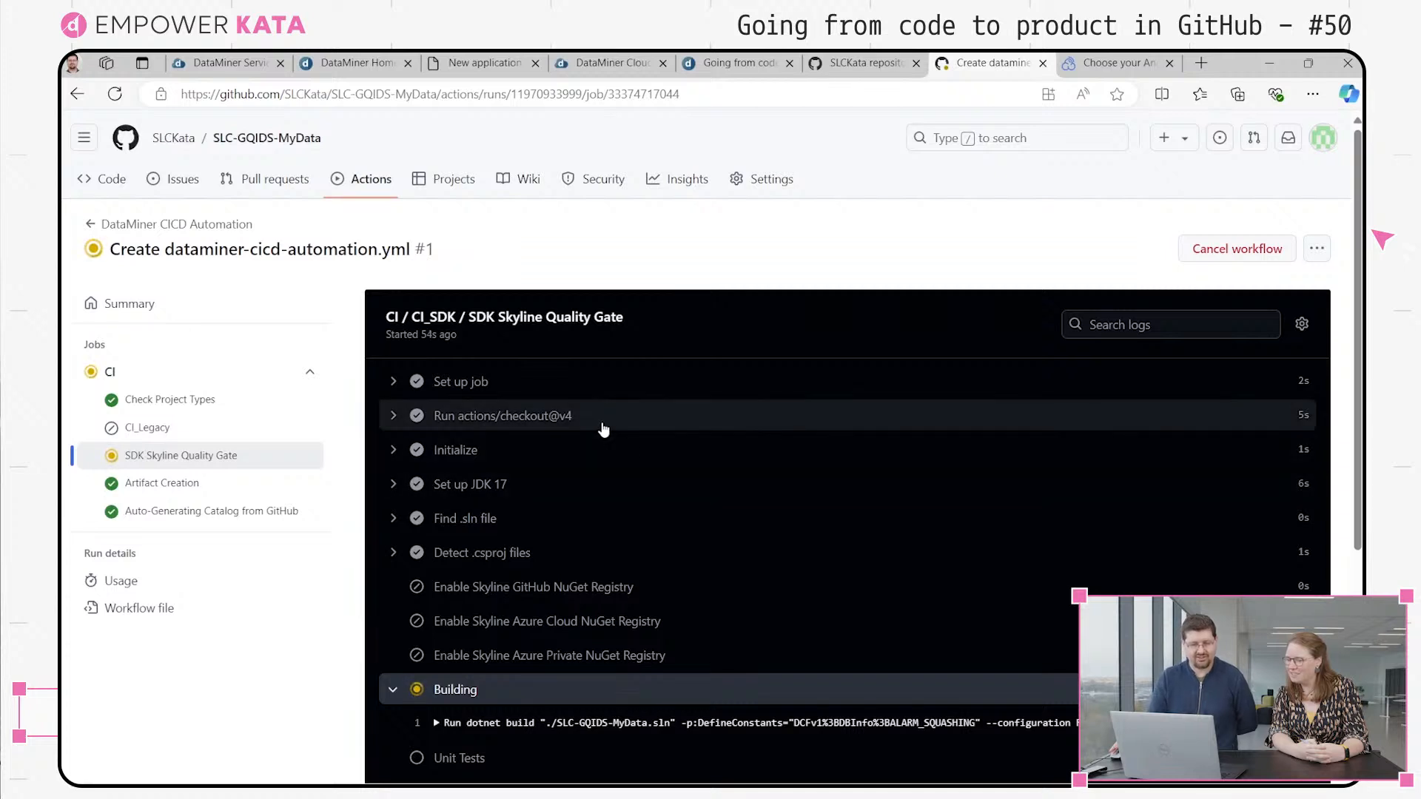
scroll(603, 429, "down", 3)
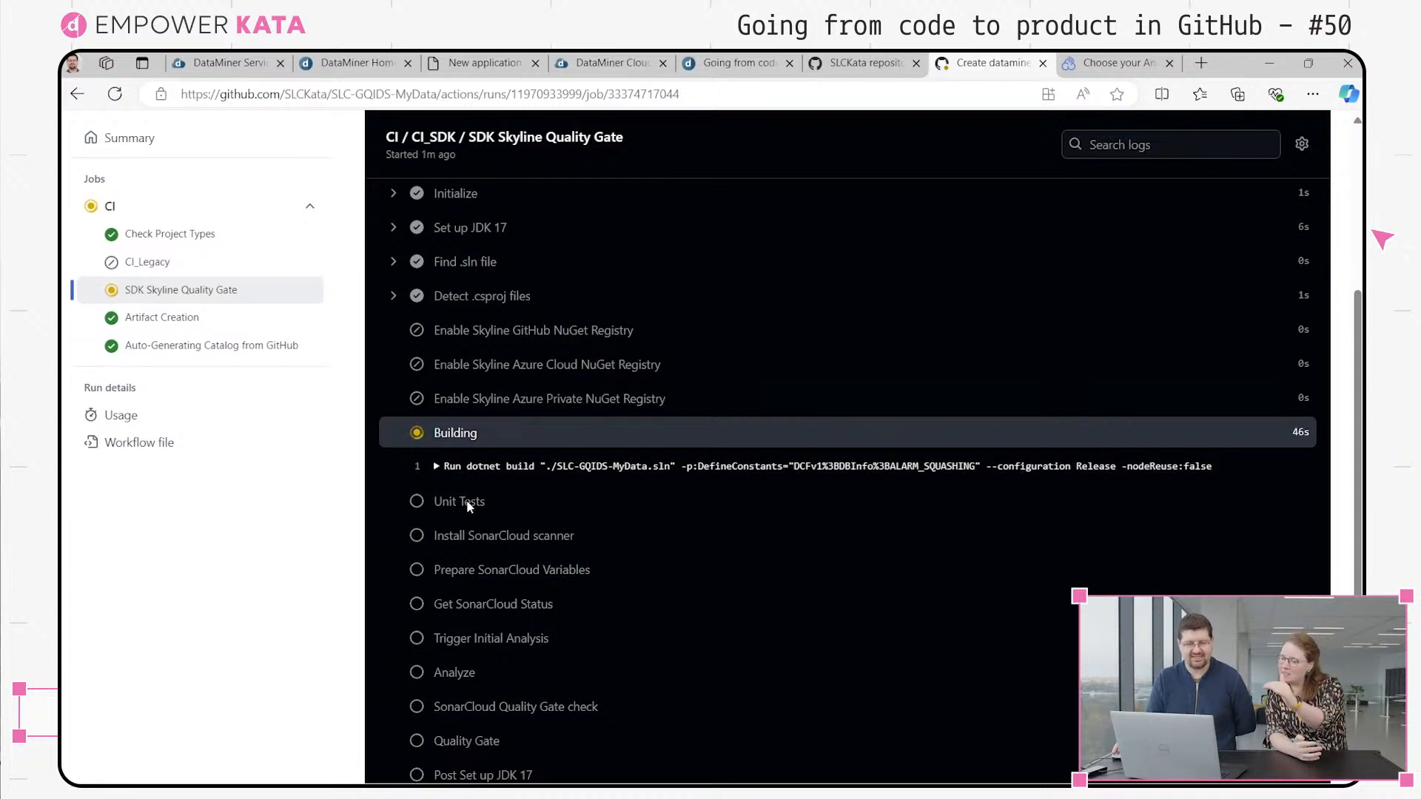
scroll(467, 506, "down", 2)
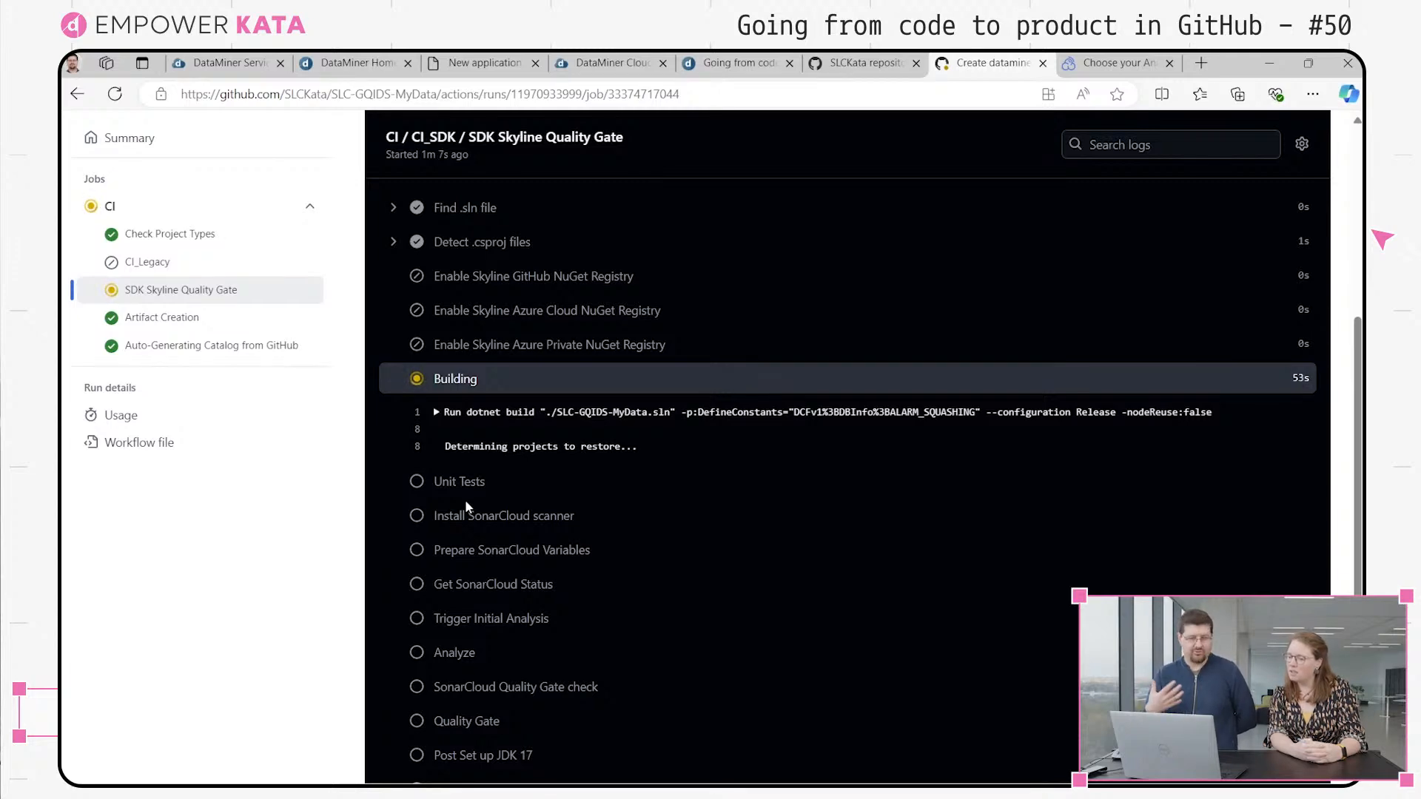
scroll(466, 502, "down", 3)
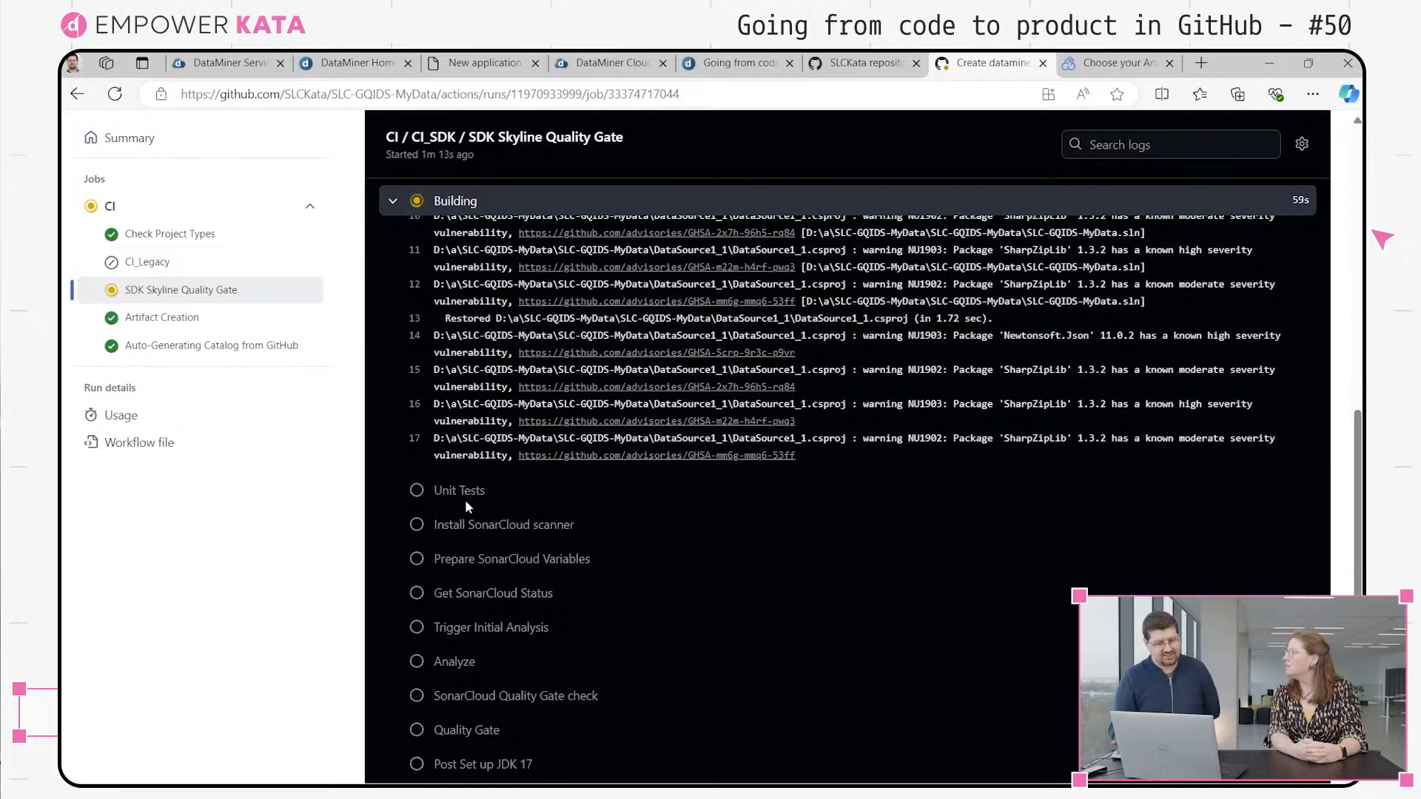
scroll(552, 524, "down", 1)
scroll(583, 573, "up", 10)
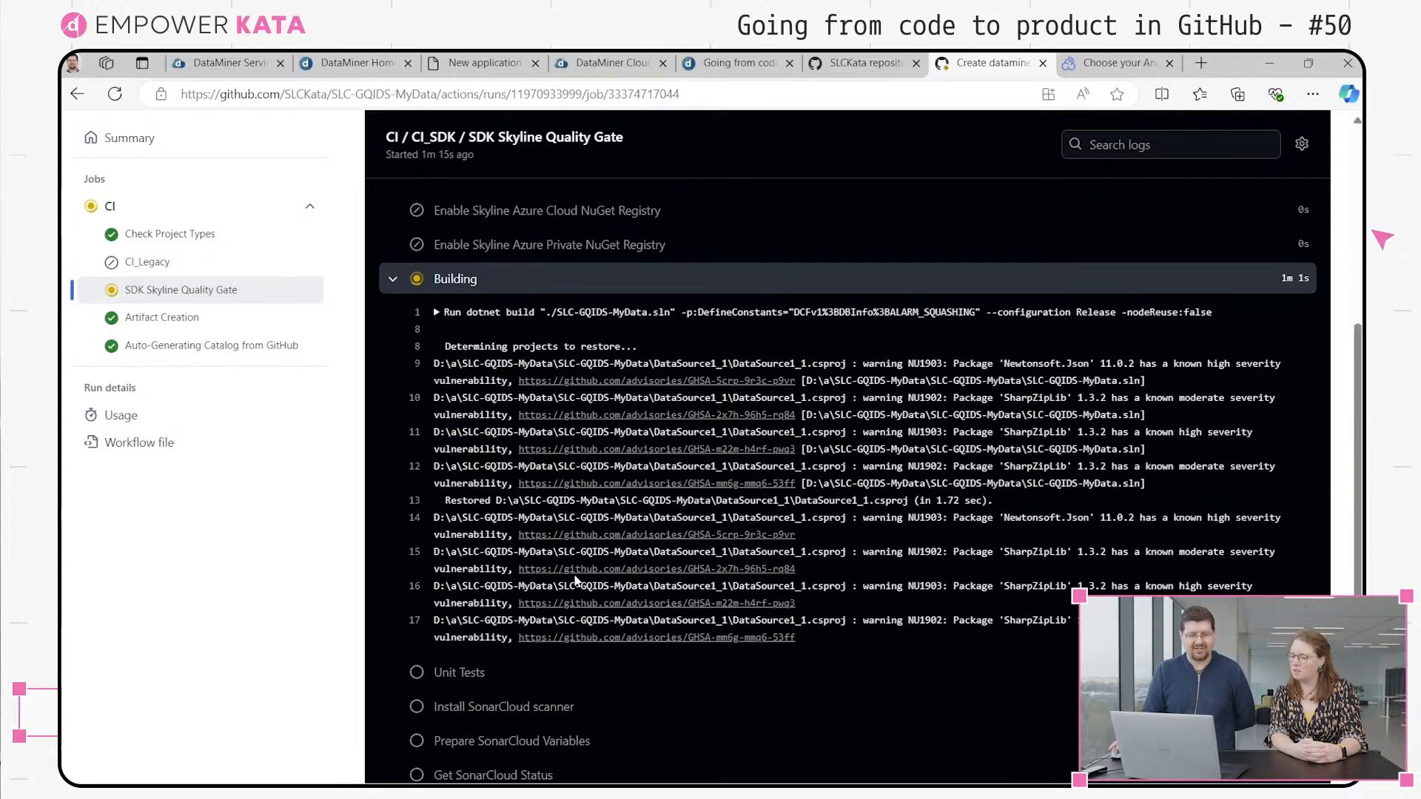
Check the repository's workflow runs and its files on the code page
left_click(377, 177)
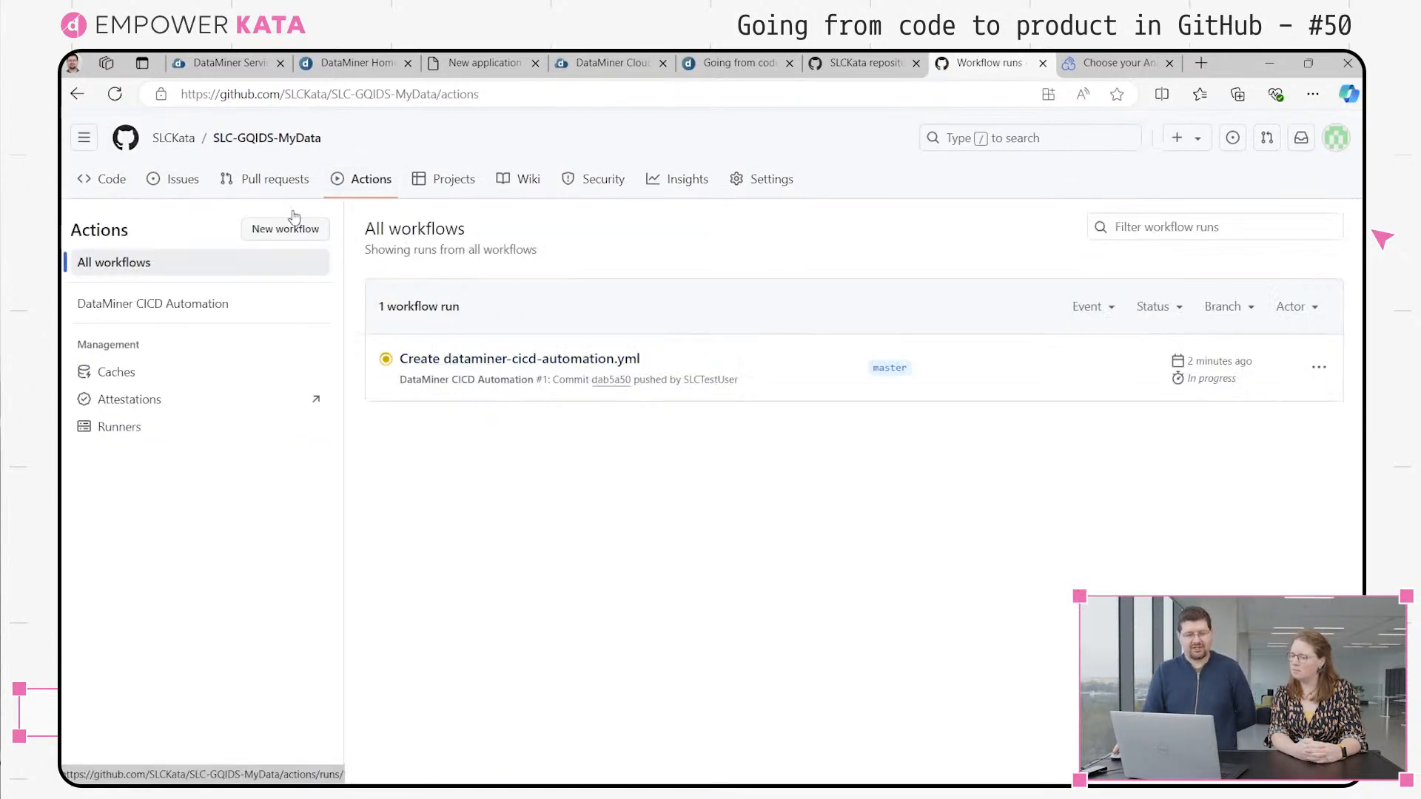
left_click(114, 182)
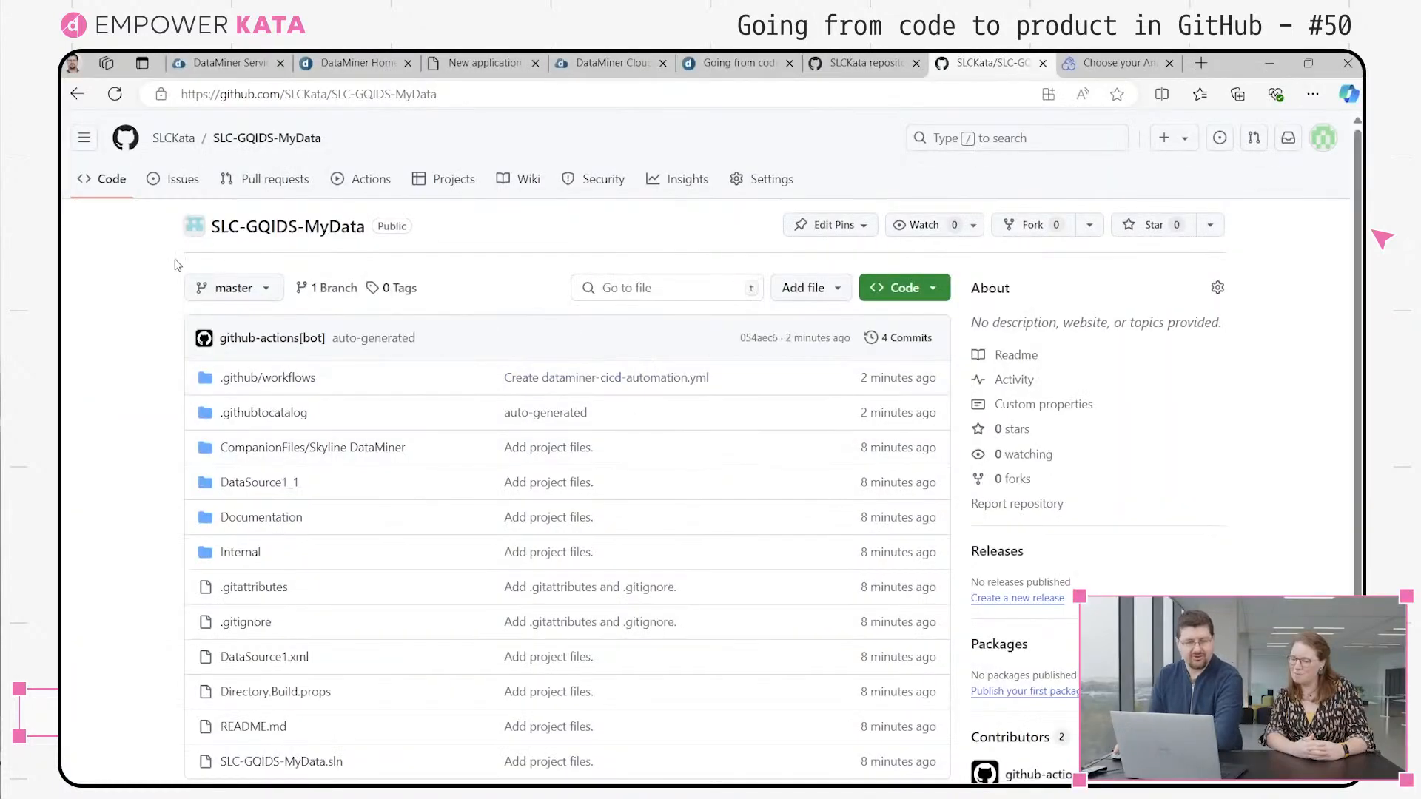
left_click(369, 180)
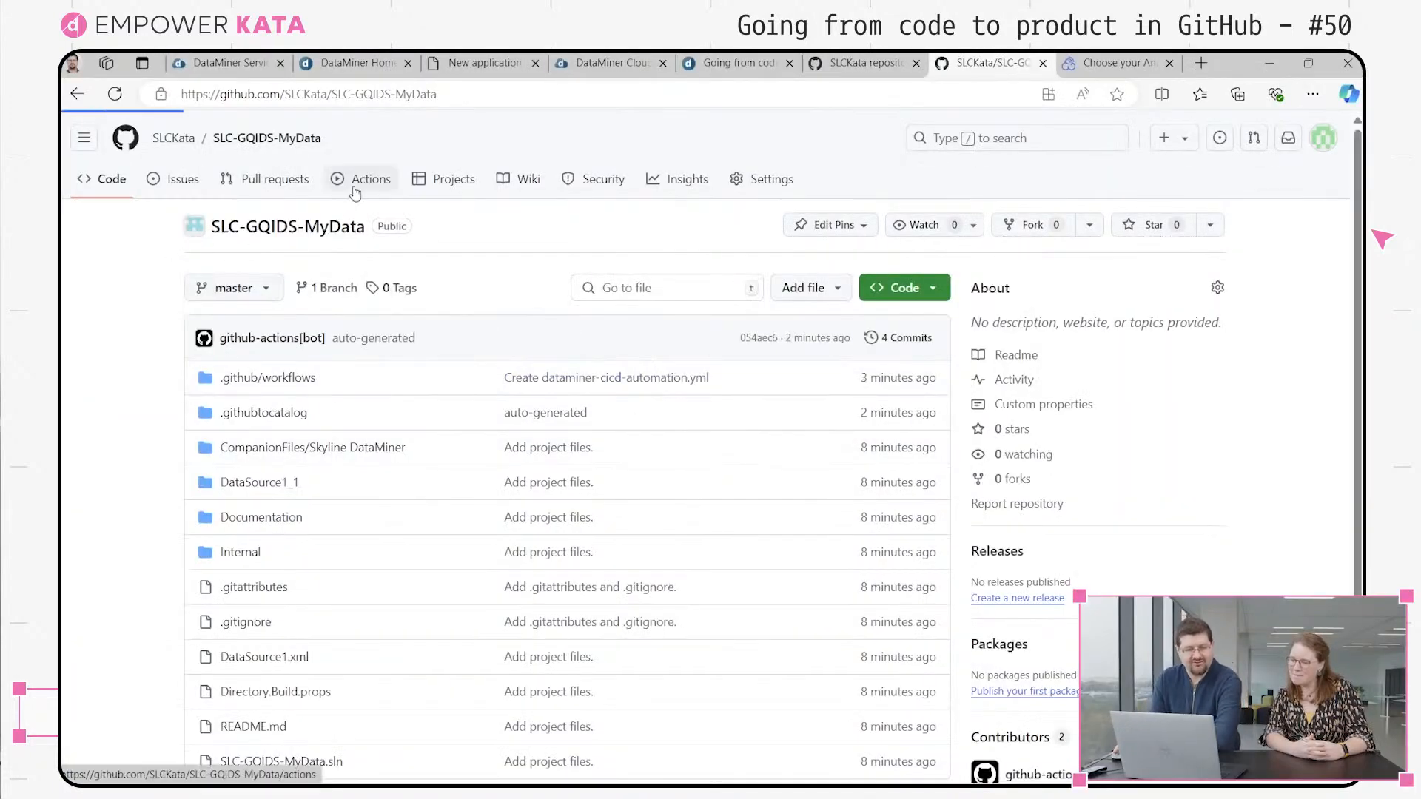
Start a new release of the repository from master with a new tag 1.0.0.1
left_click(110, 191)
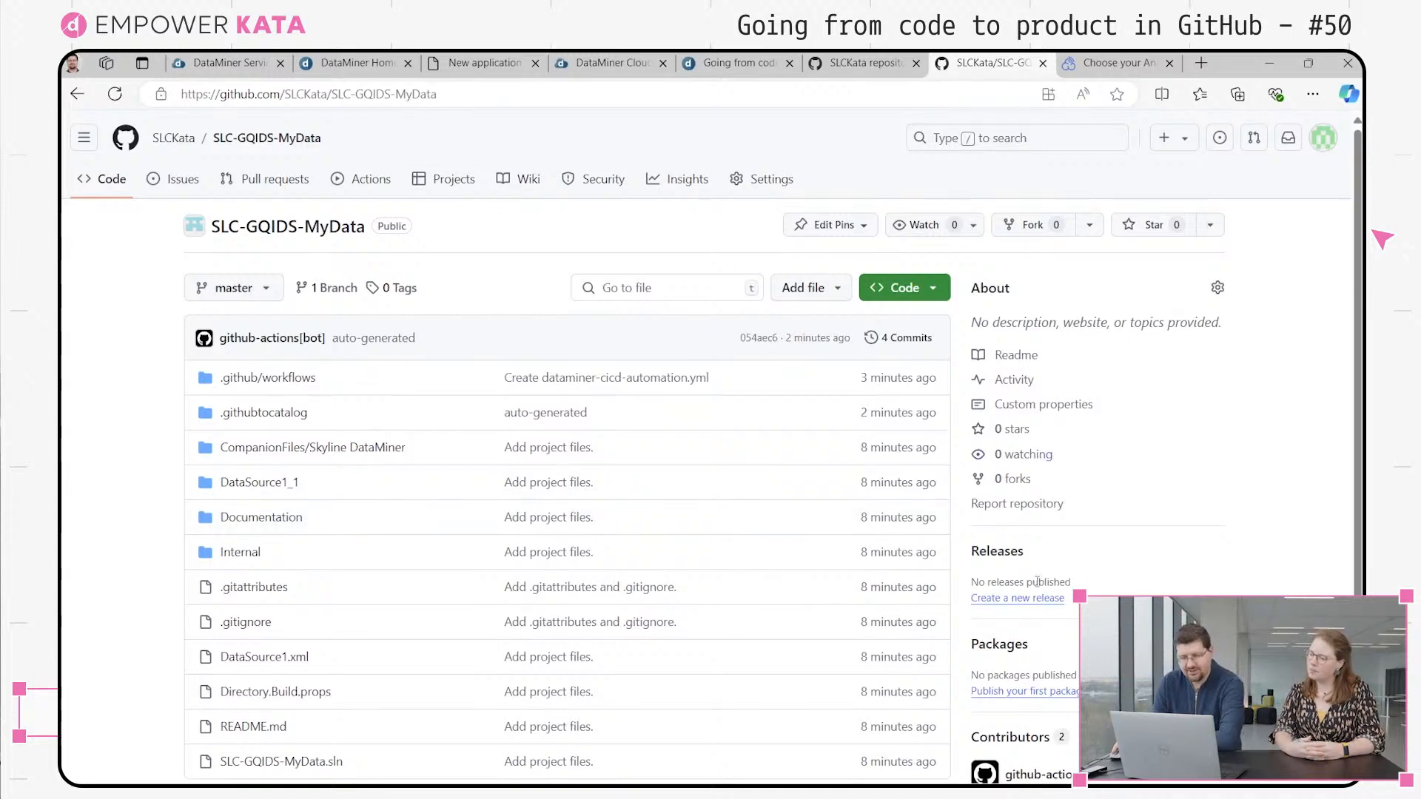
left_click(1005, 599)
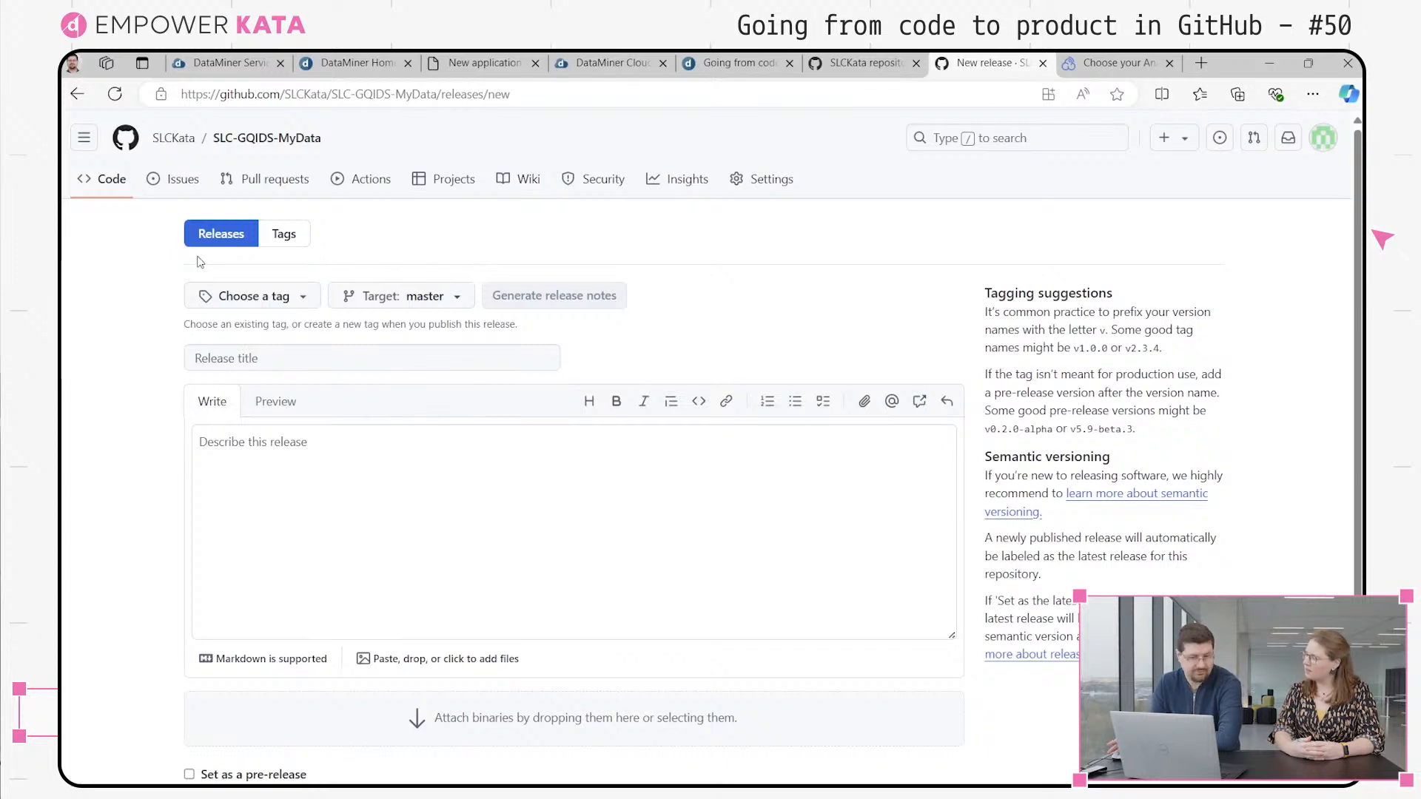
left_click(264, 296)
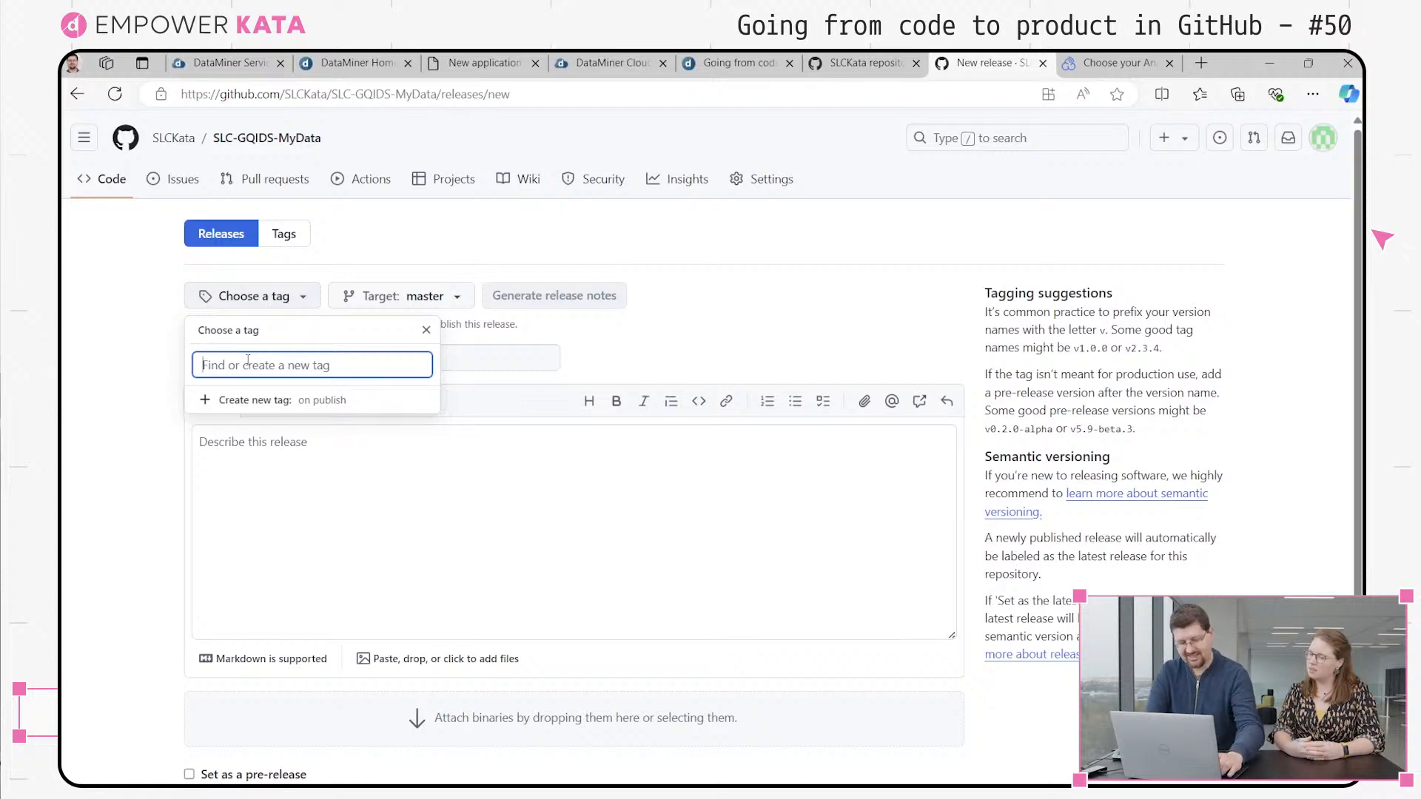
type("1")
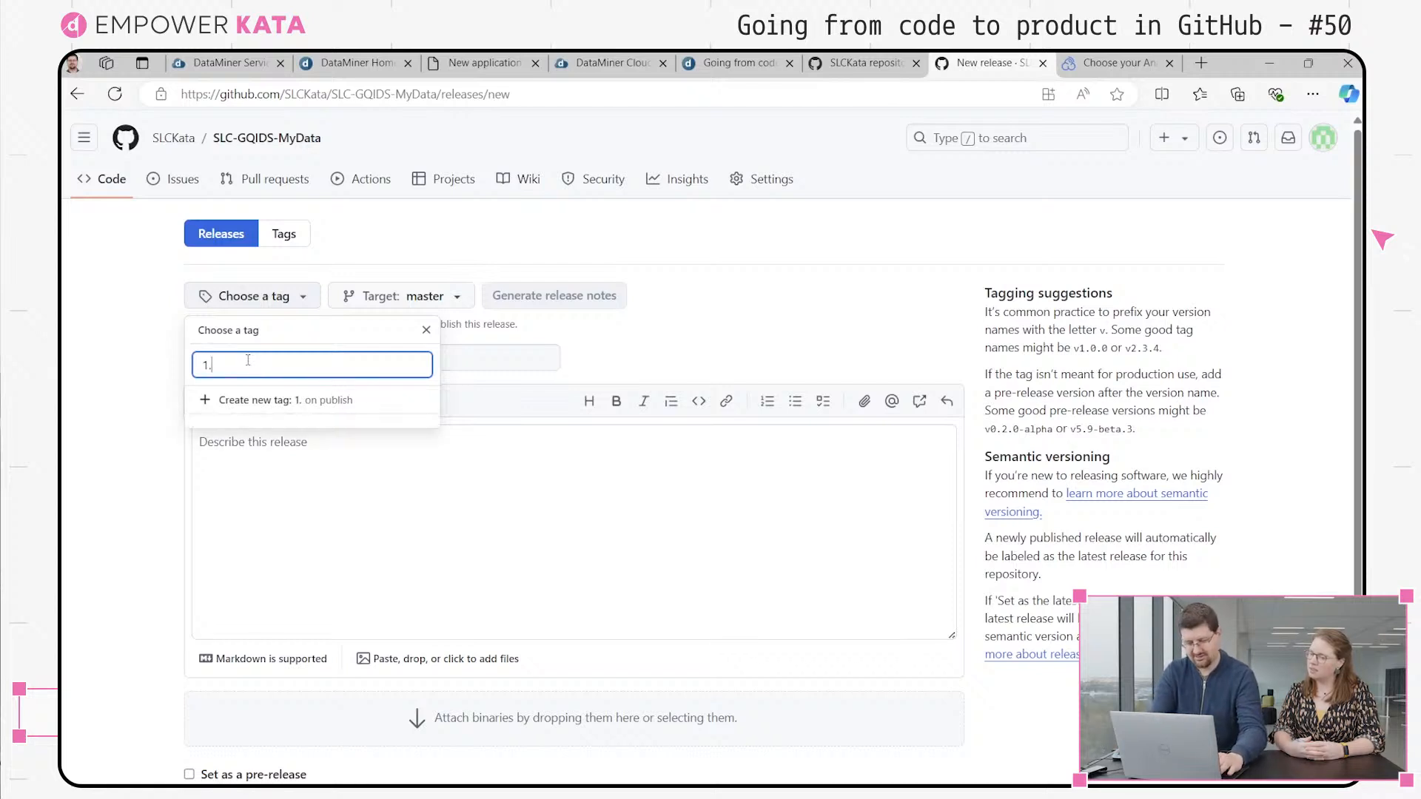
type(".0.0.1")
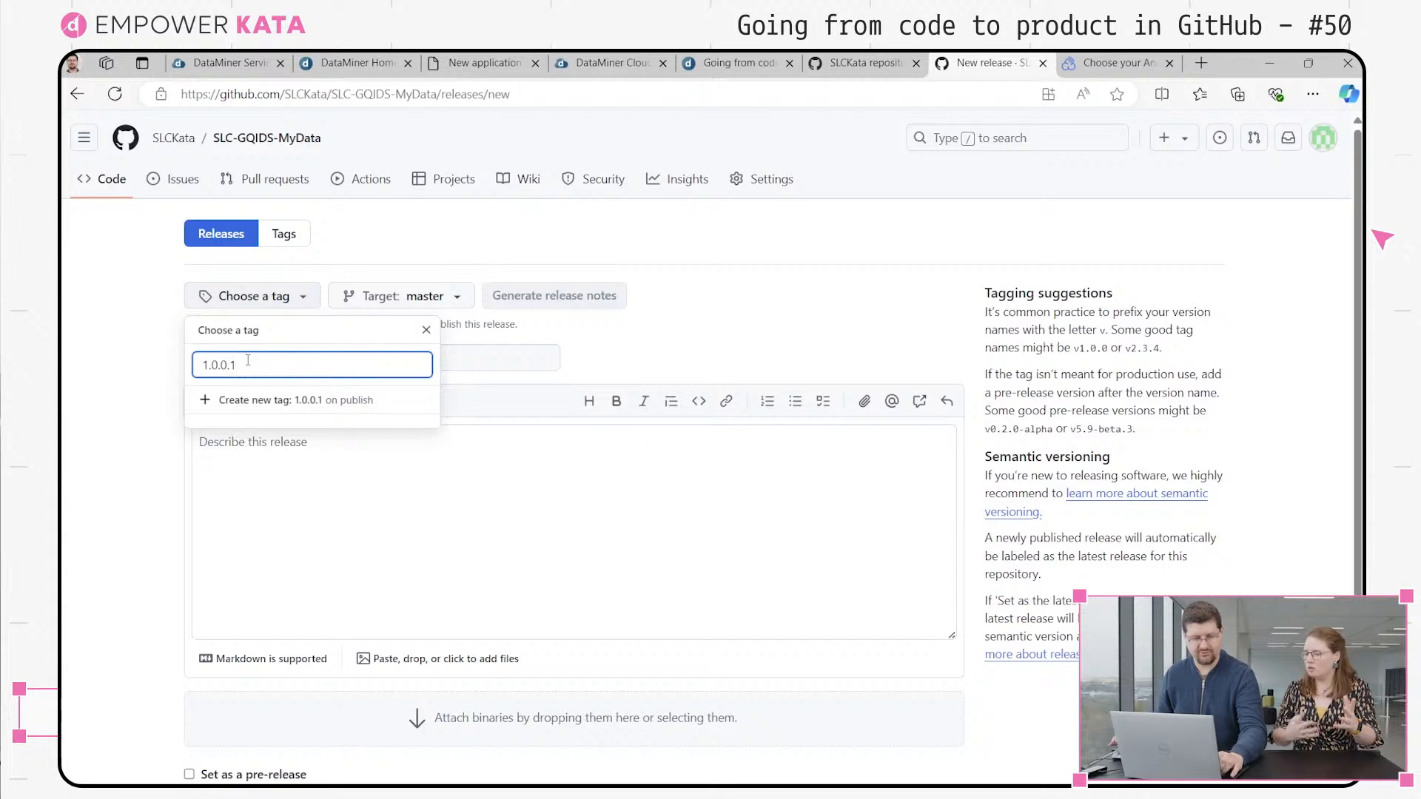
left_click(252, 398)
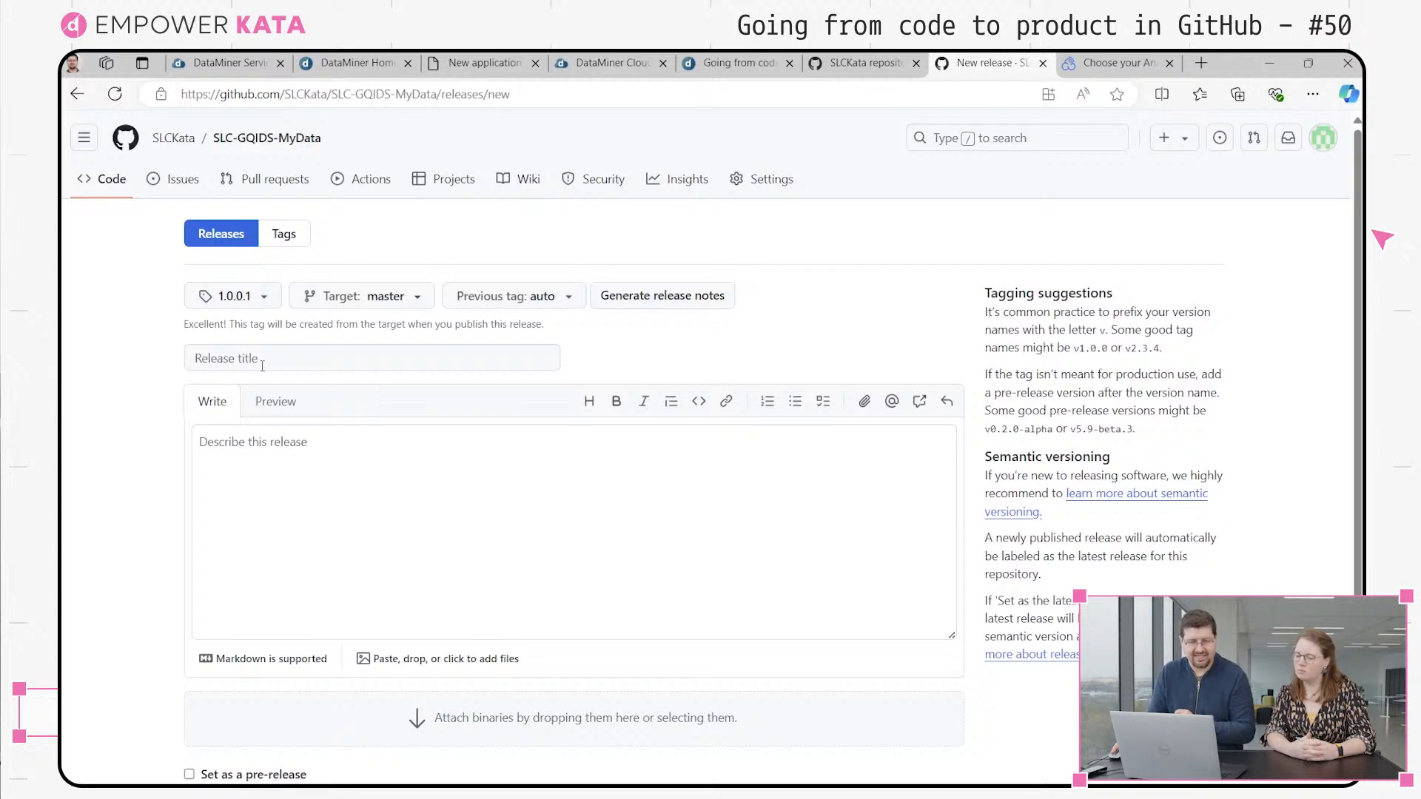
left_click(260, 303)
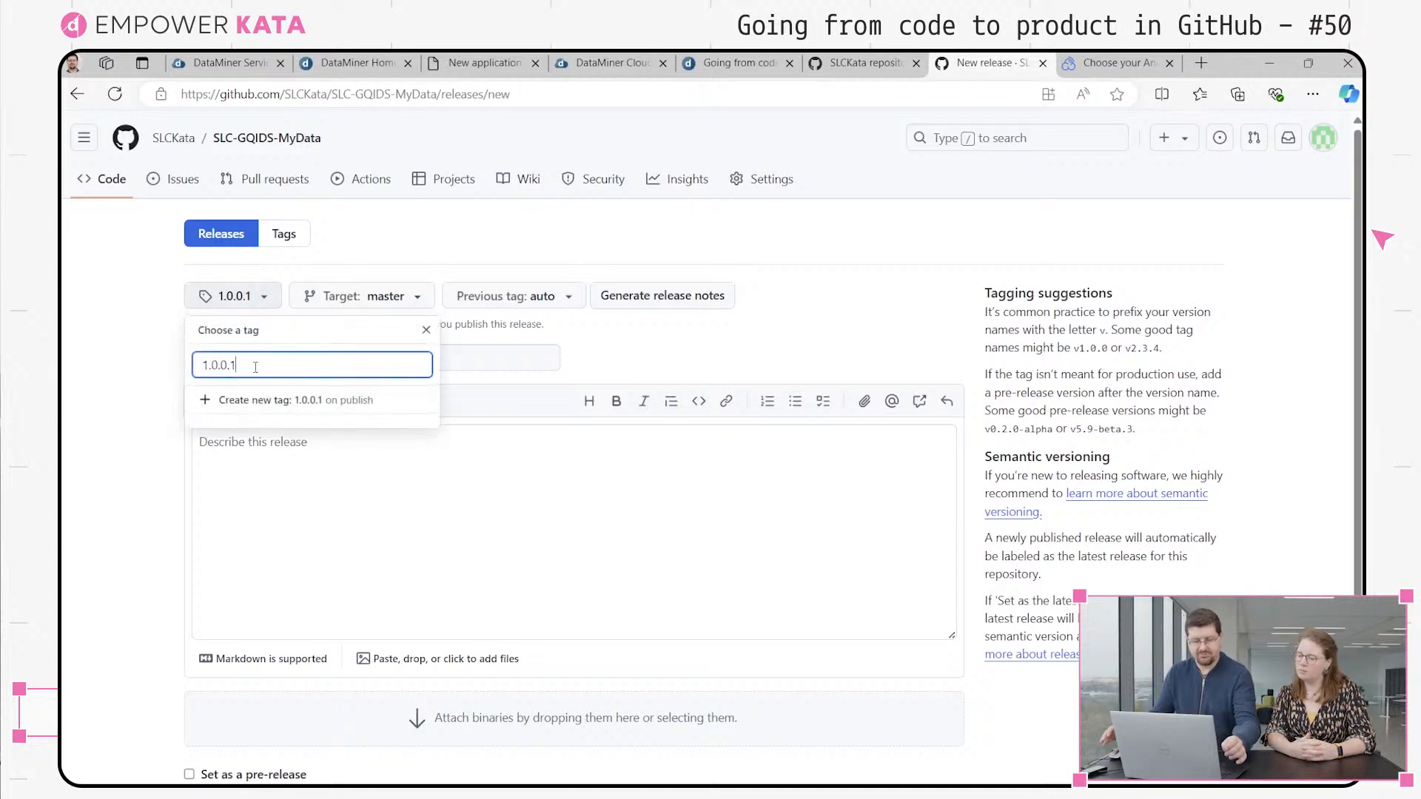
type("-alpha")
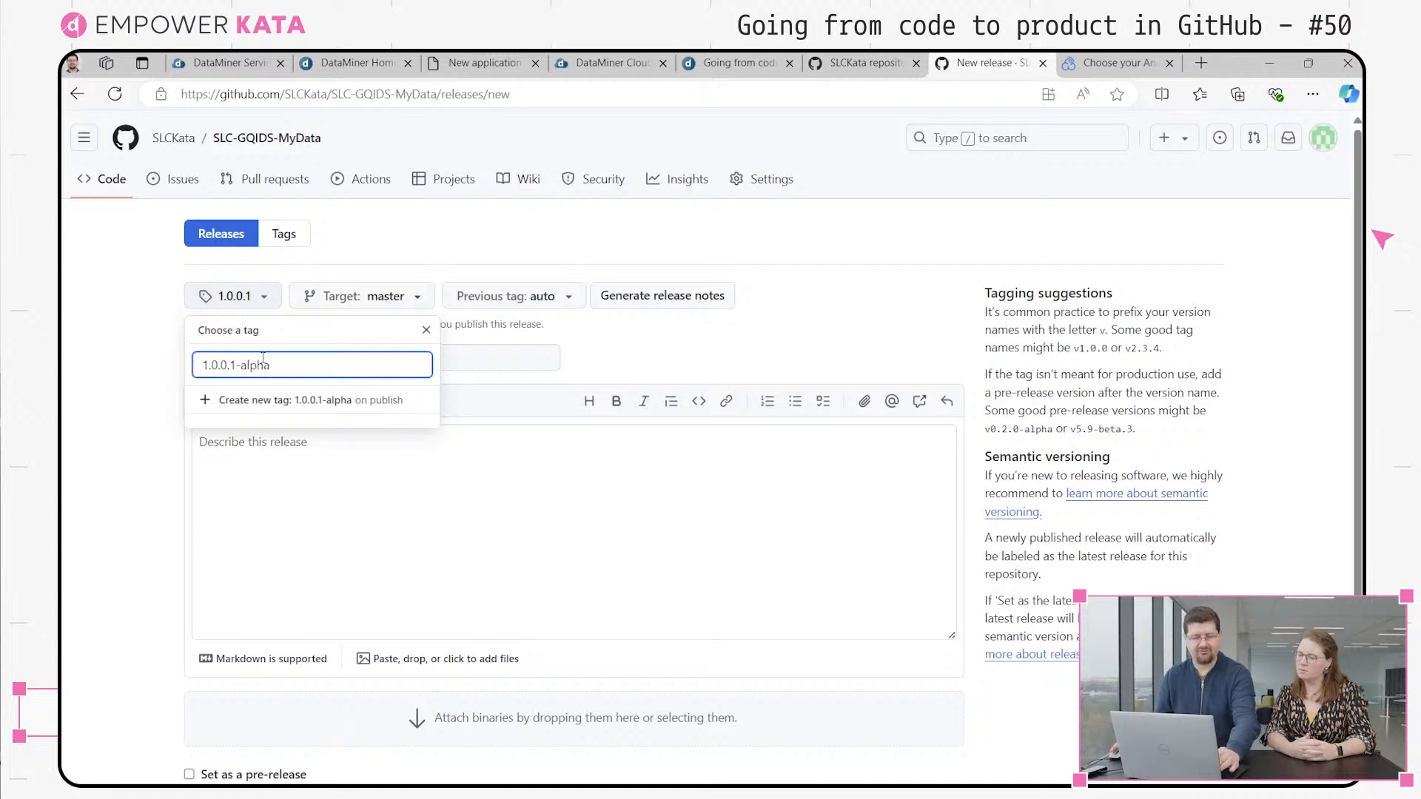
key("BackSpace")
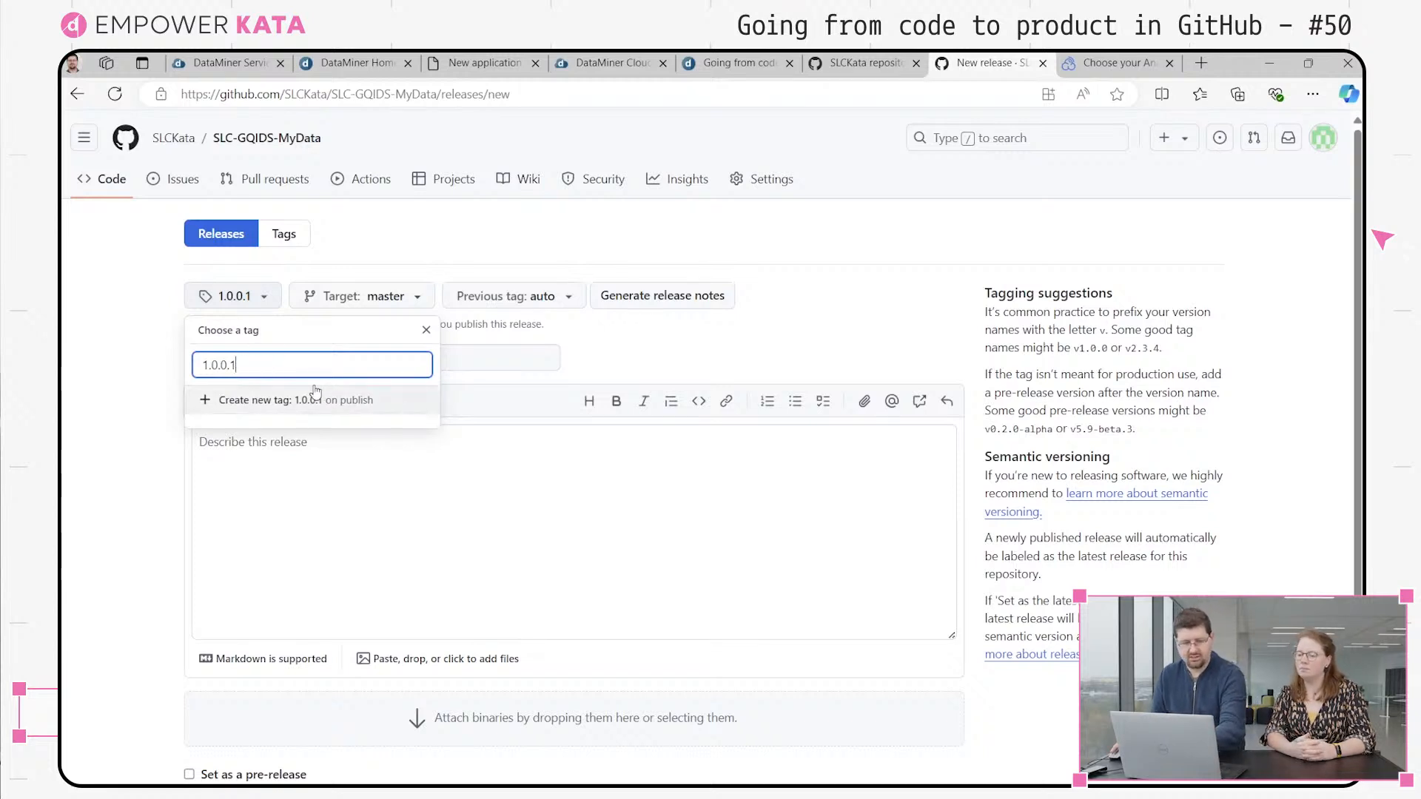
left_click(287, 402)
Title the release v1
left_click(273, 365)
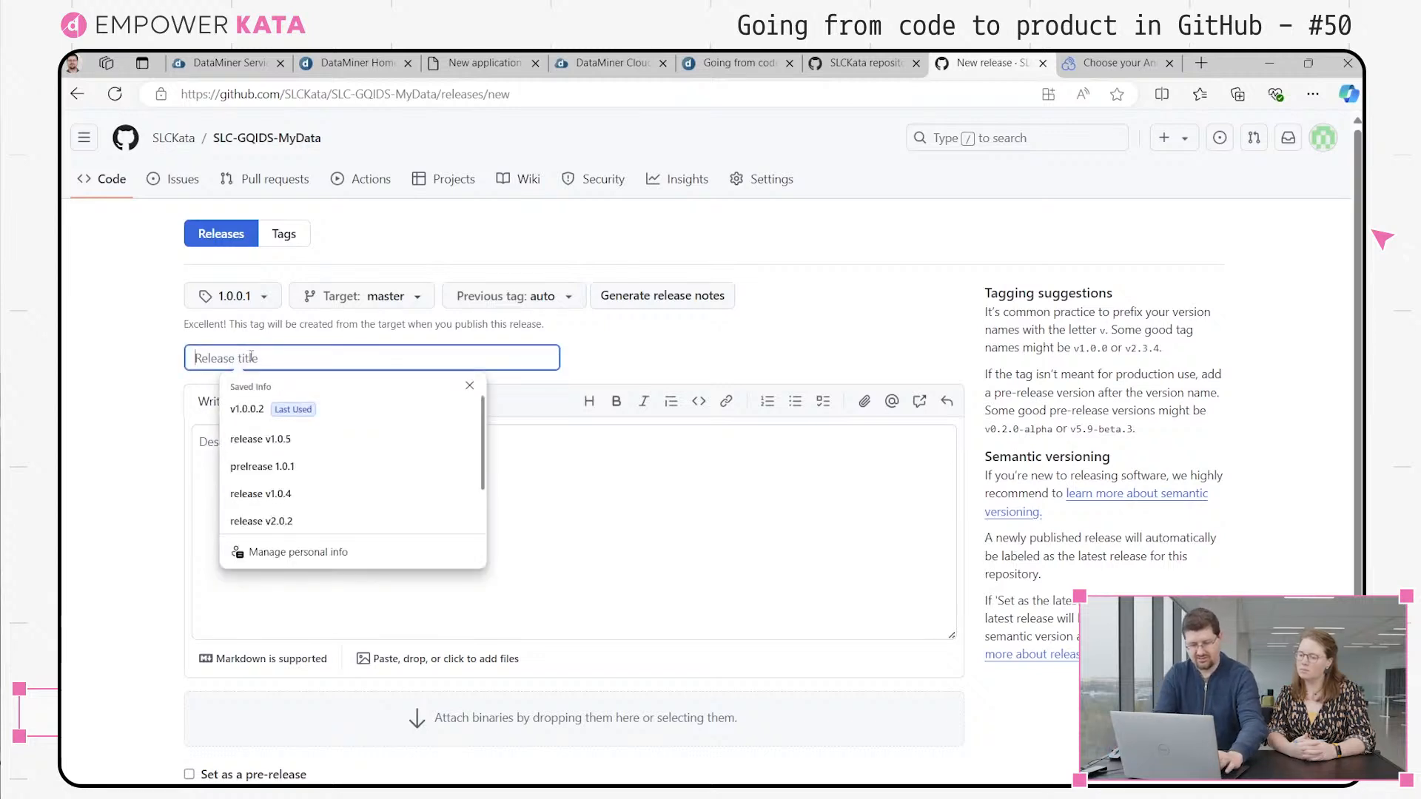
type("v1")
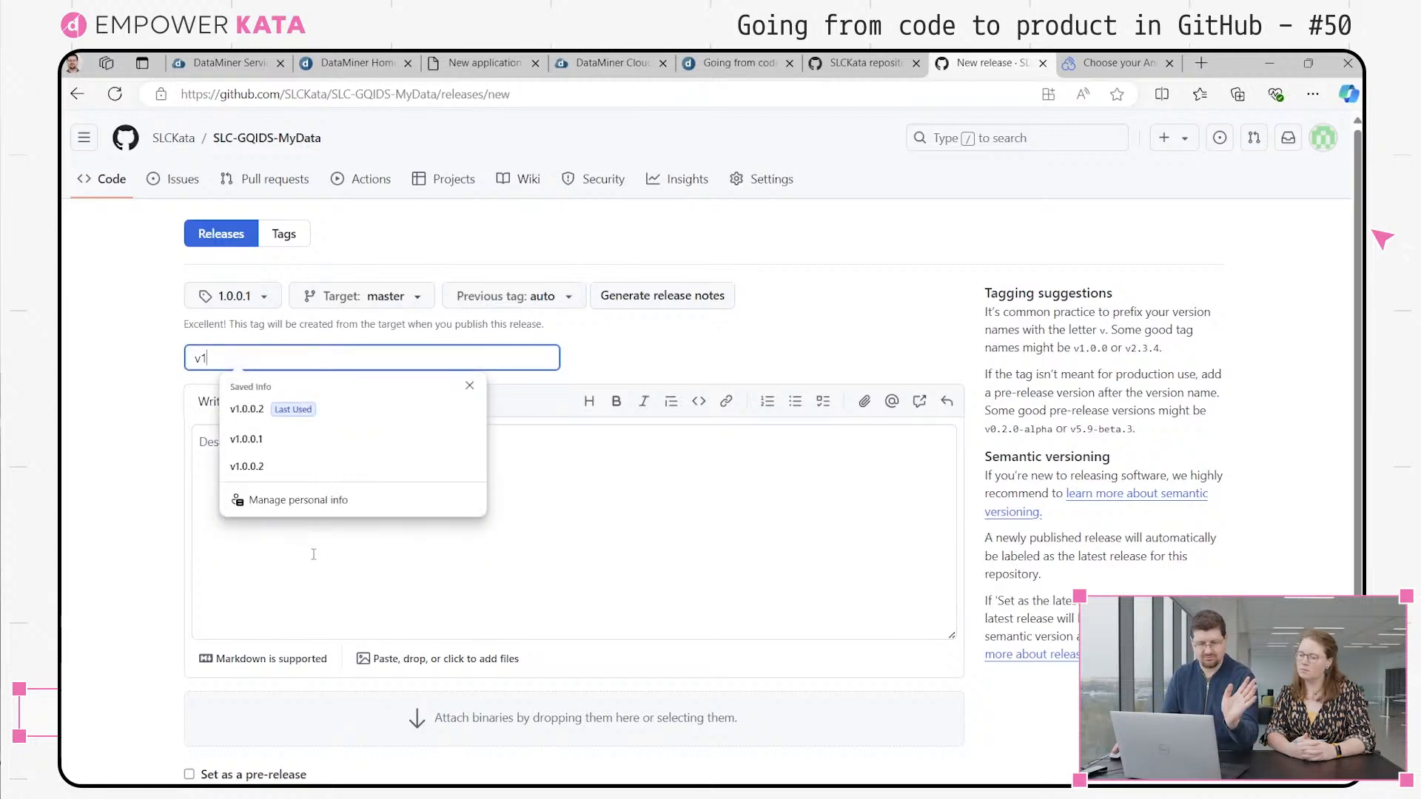
left_click(314, 554)
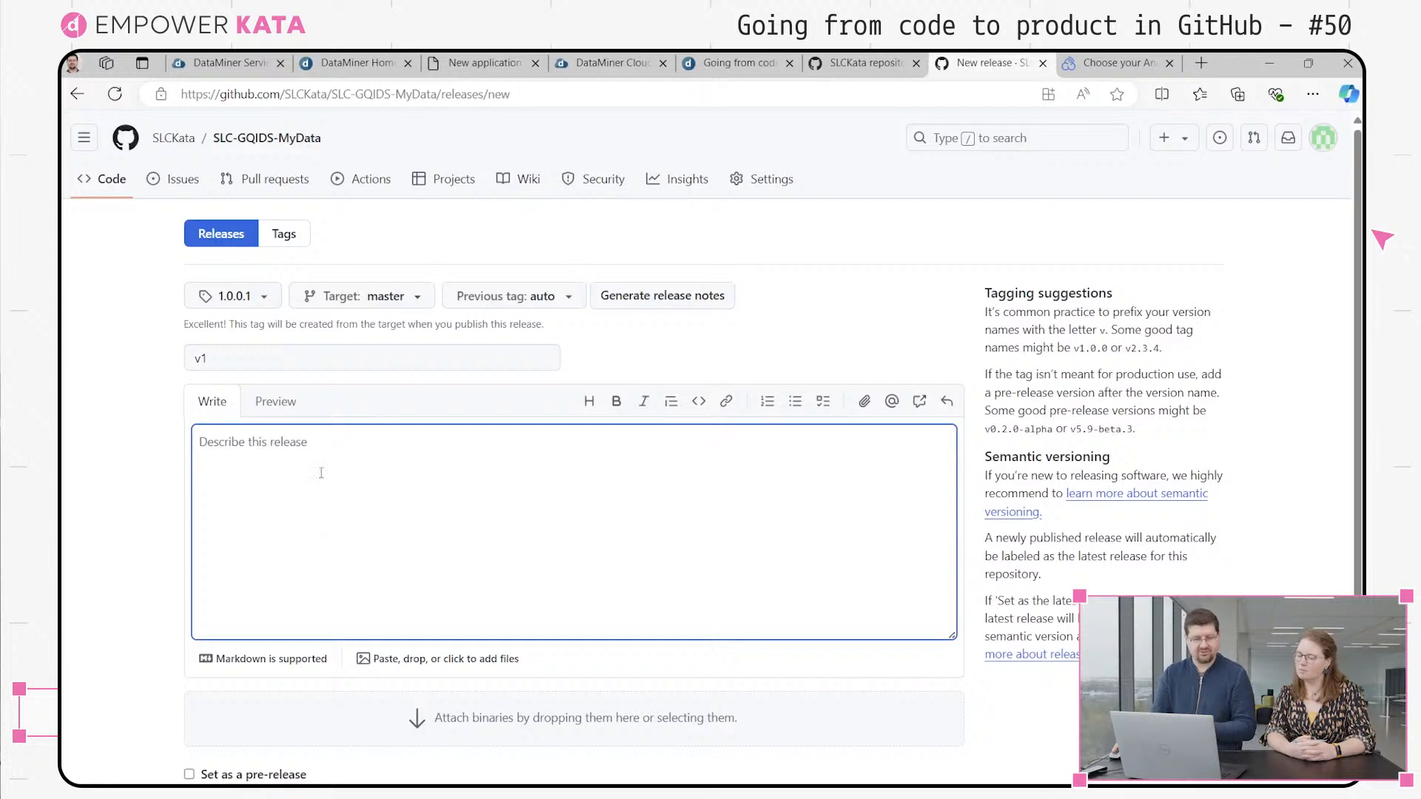
Generate the release notes automatically and publish the release
left_click(660, 296)
left_click(664, 444)
scroll(298, 564, "down", 3)
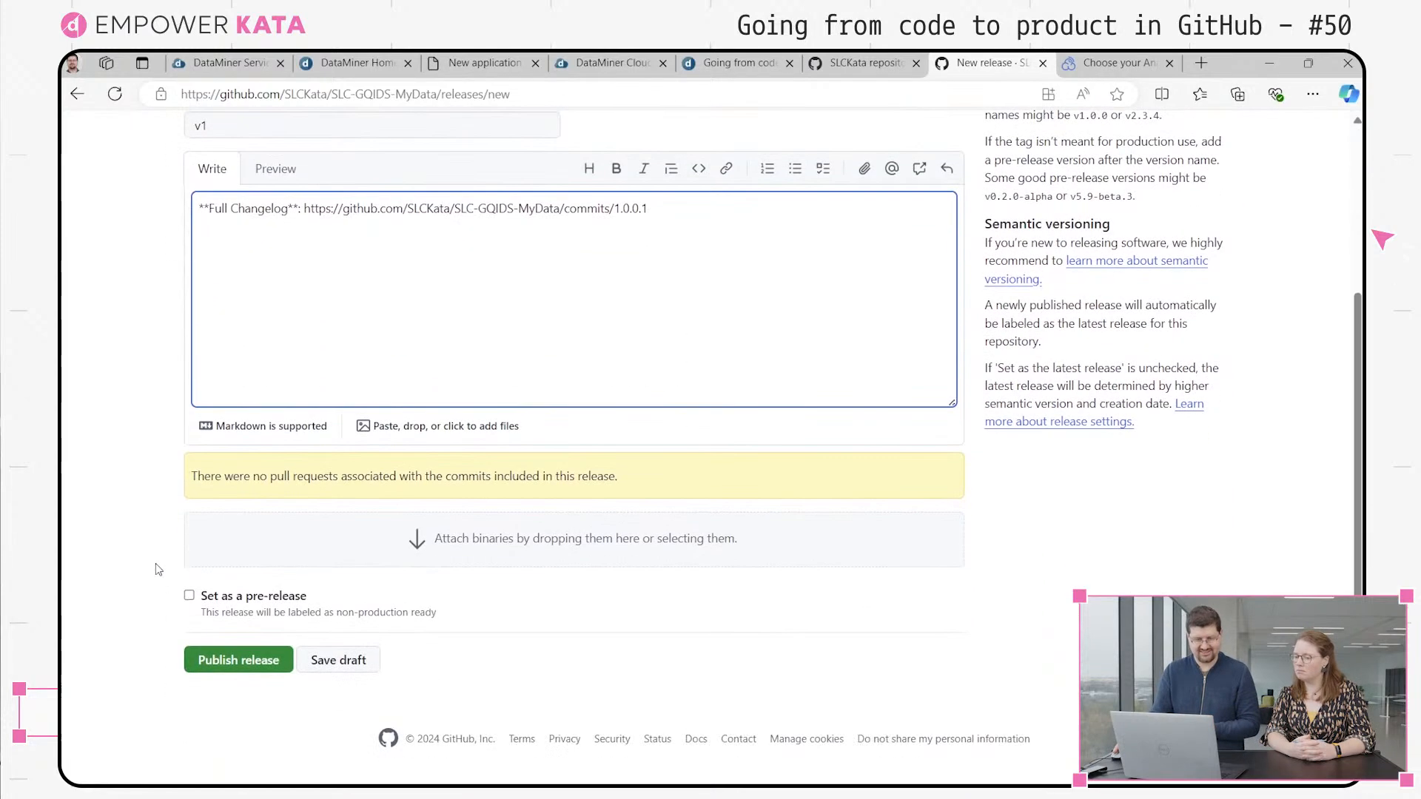
left_click(261, 675)
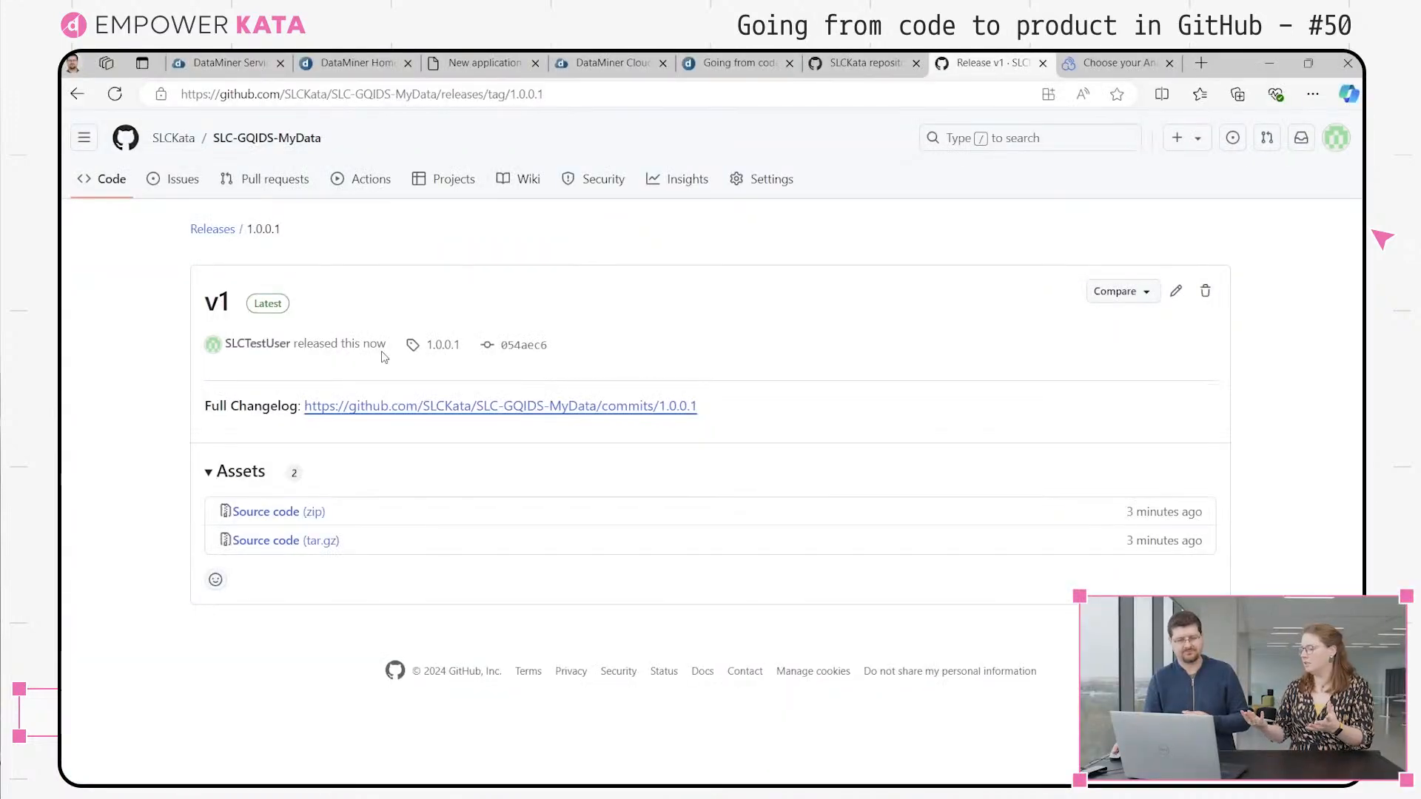
Review the job graph of the "Create dataminer-cicd-automation.yml" workflow run in the repository's actions
left_click(382, 191)
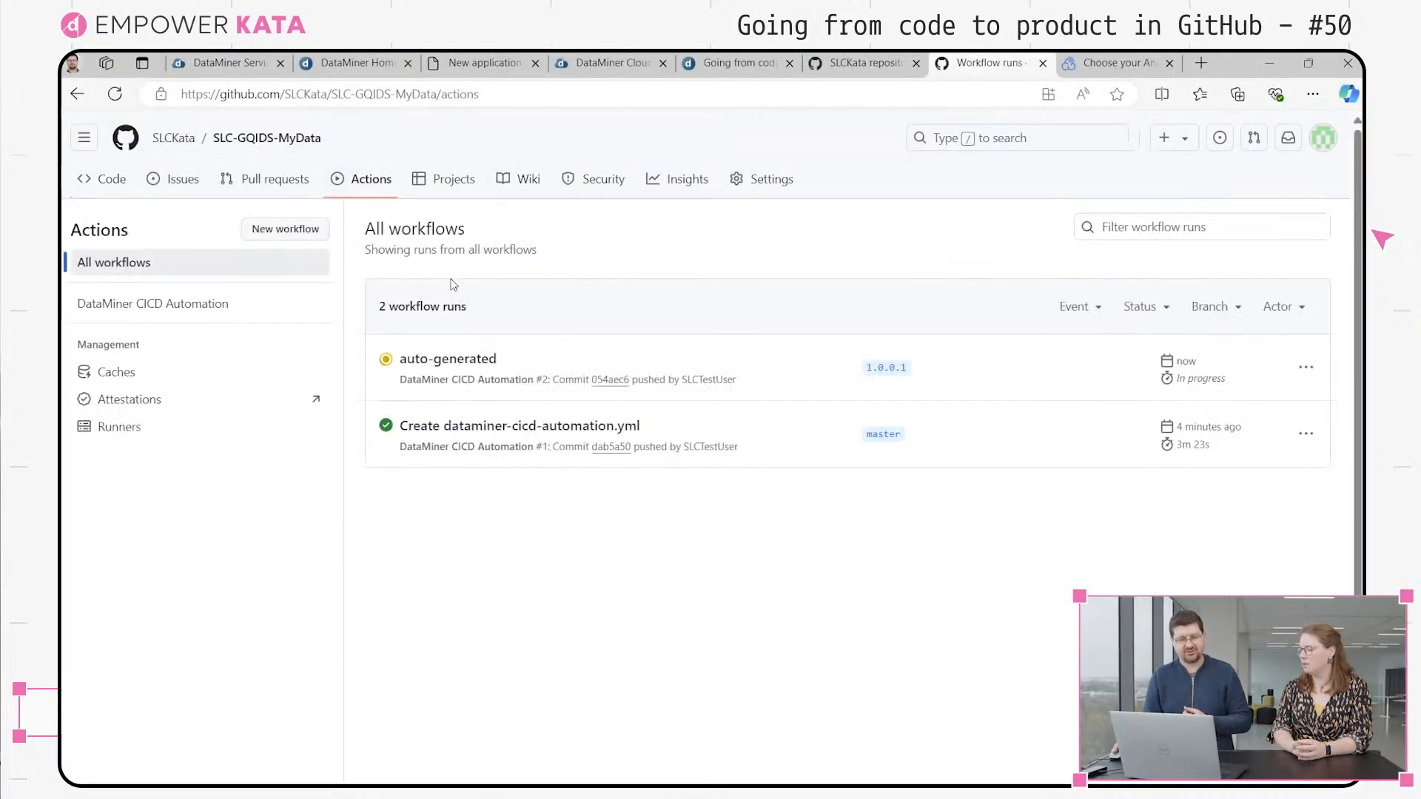
left_click(490, 431)
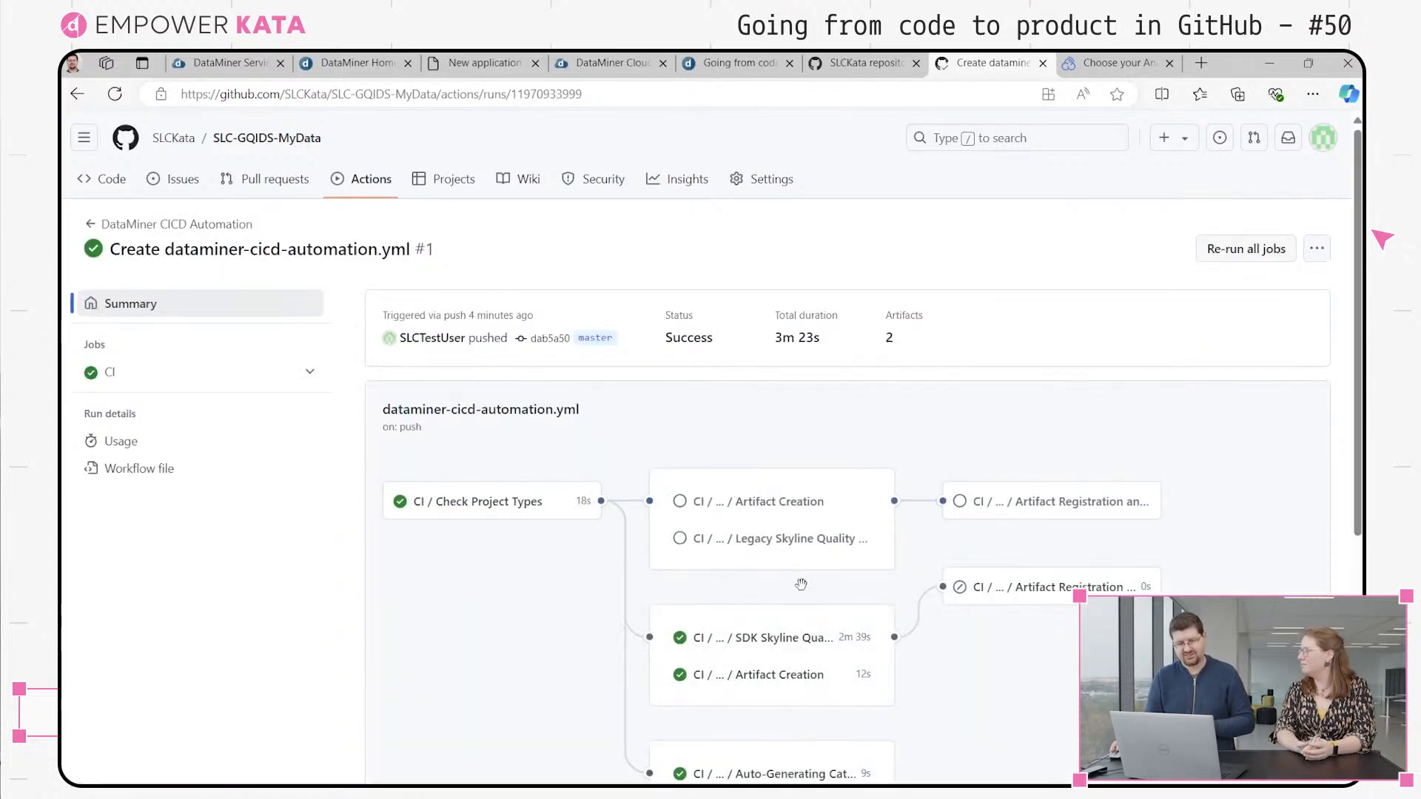
scroll(801, 585, "down", 2)
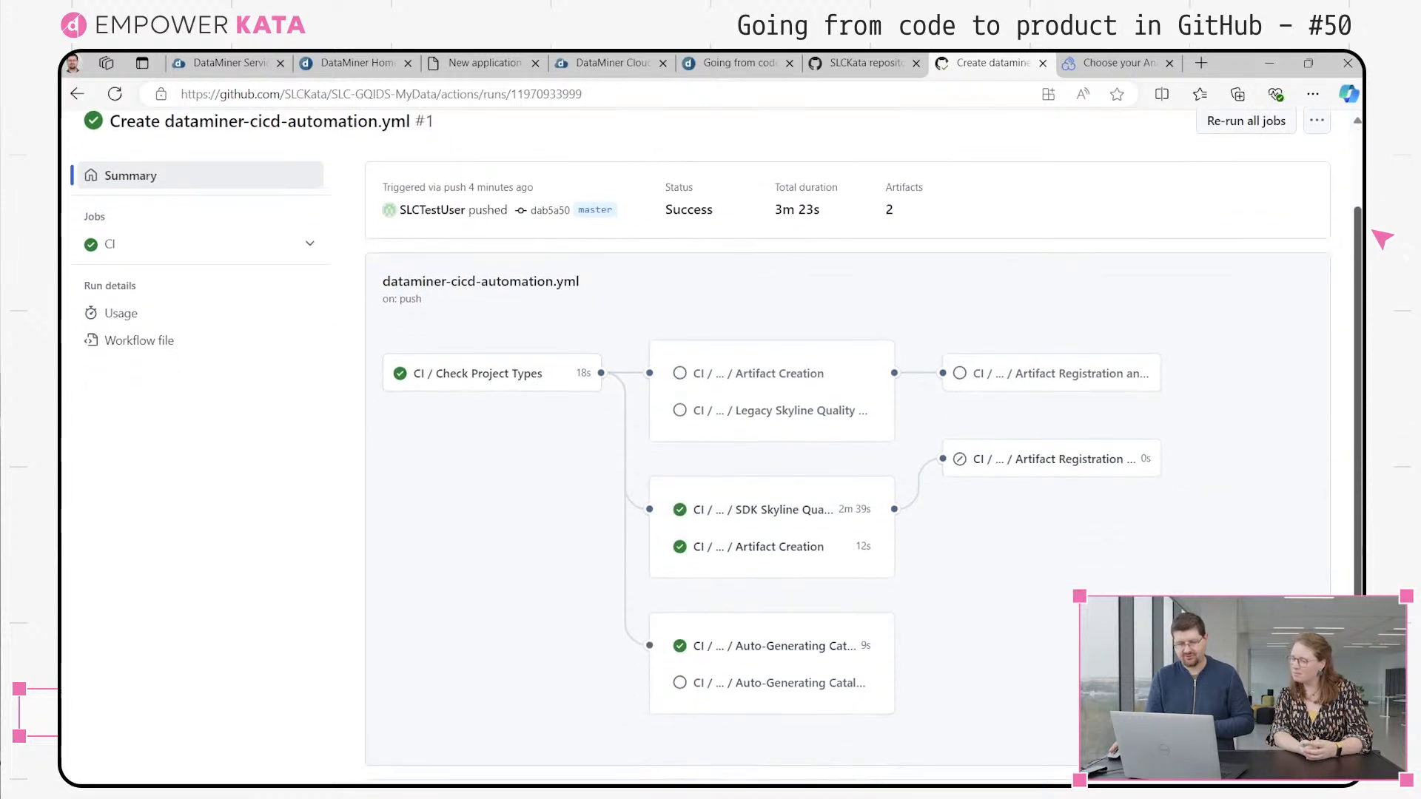
scroll(183, 215, "up", 2)
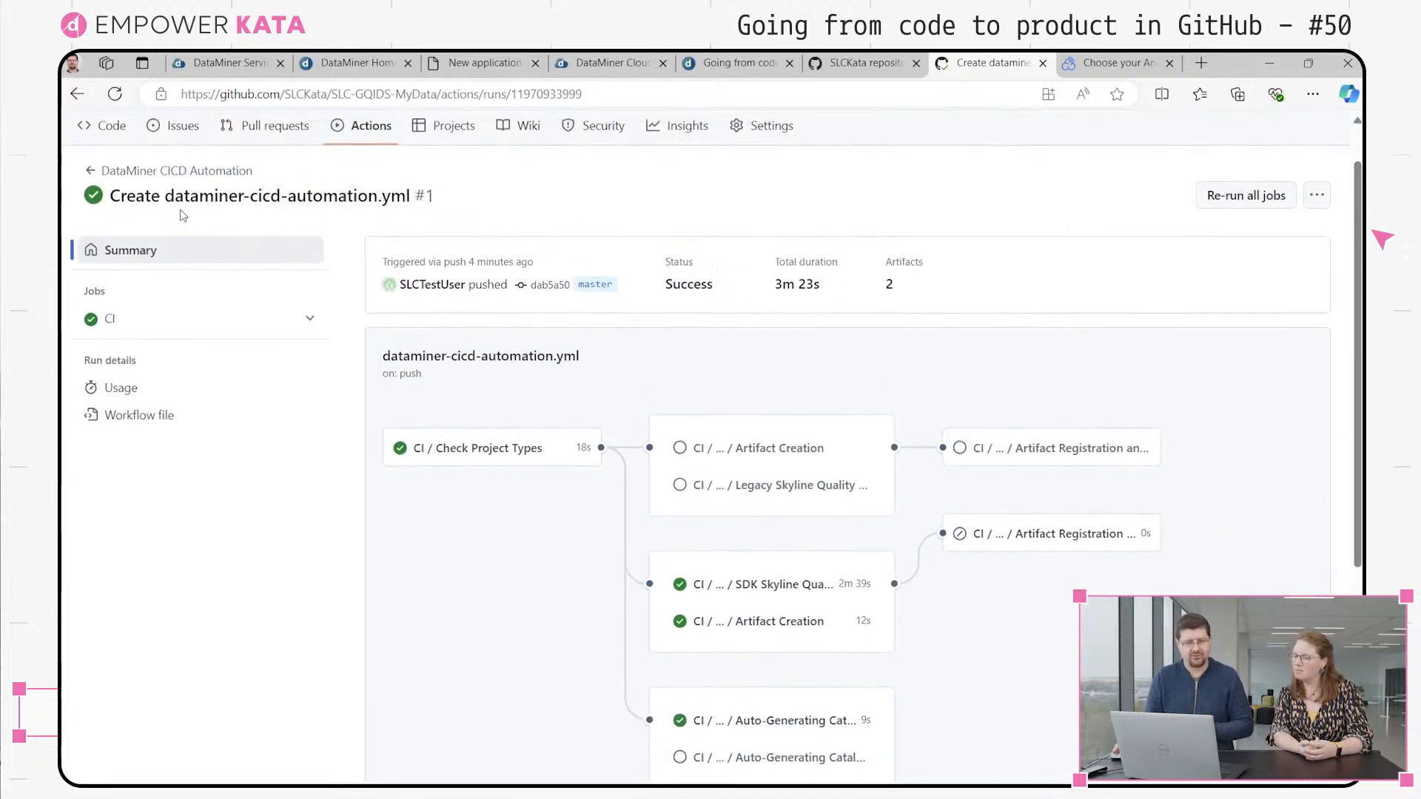
Try to open the auto-generated workflow run for tag 1.0.0.1 from the DataMiner CICD Automation runs and reload its page
left_click(177, 170)
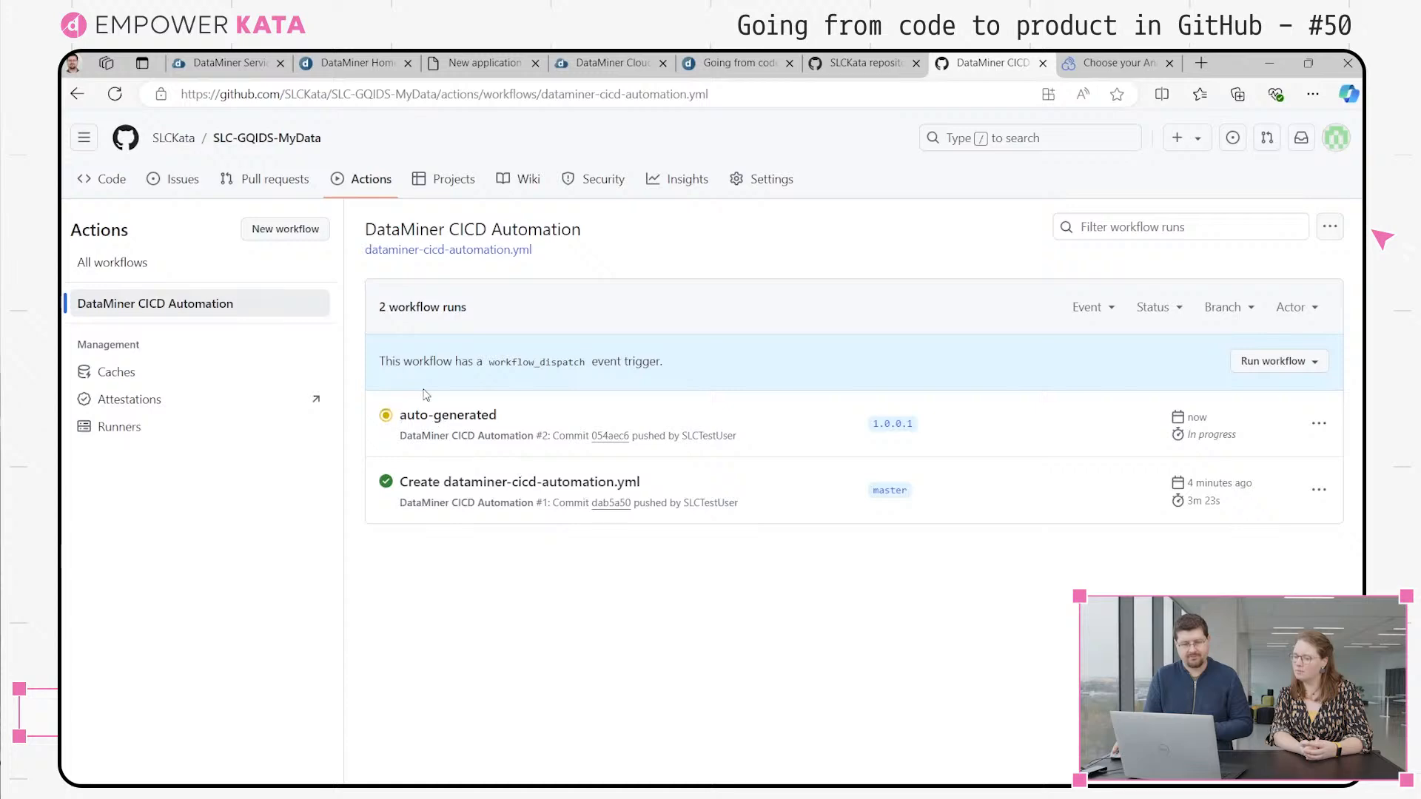
left_click(444, 416)
left_click(388, 94)
key("Return")
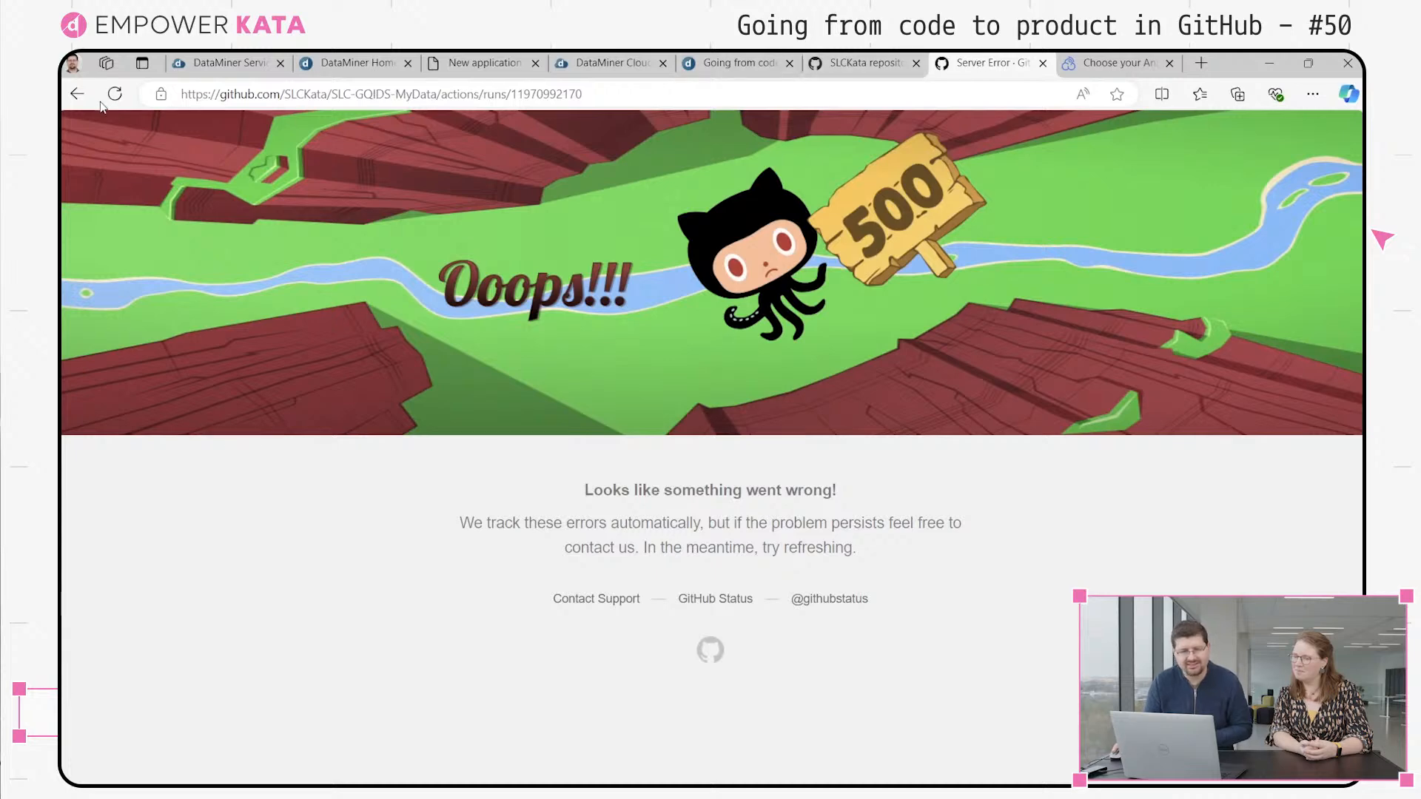
left_click(75, 93)
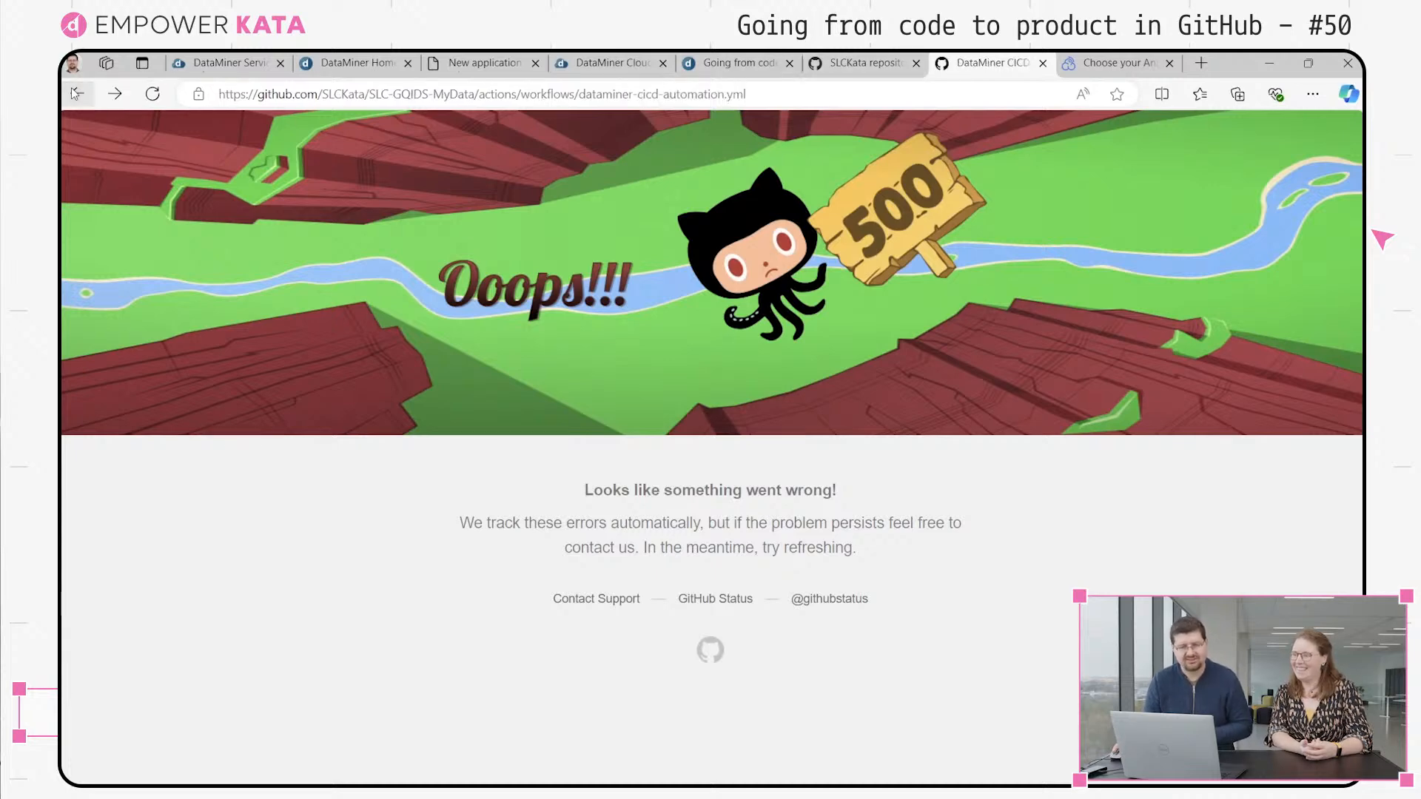
Go back to the SLC-GQIDS-MyData repository by its address and view the job graph of the auto-generated 1.0.0.1 run
left_click(740, 104)
left_click_drag(765, 100, 538, 104)
key("BackSpace")
key("BackSpace")
key("BackSpace")
key("BackSpace")
key("BackSpace")
key("BackSpace")
key("BackSpace")
key("BackSpace")
key("BackSpace")
key("BackSpace")
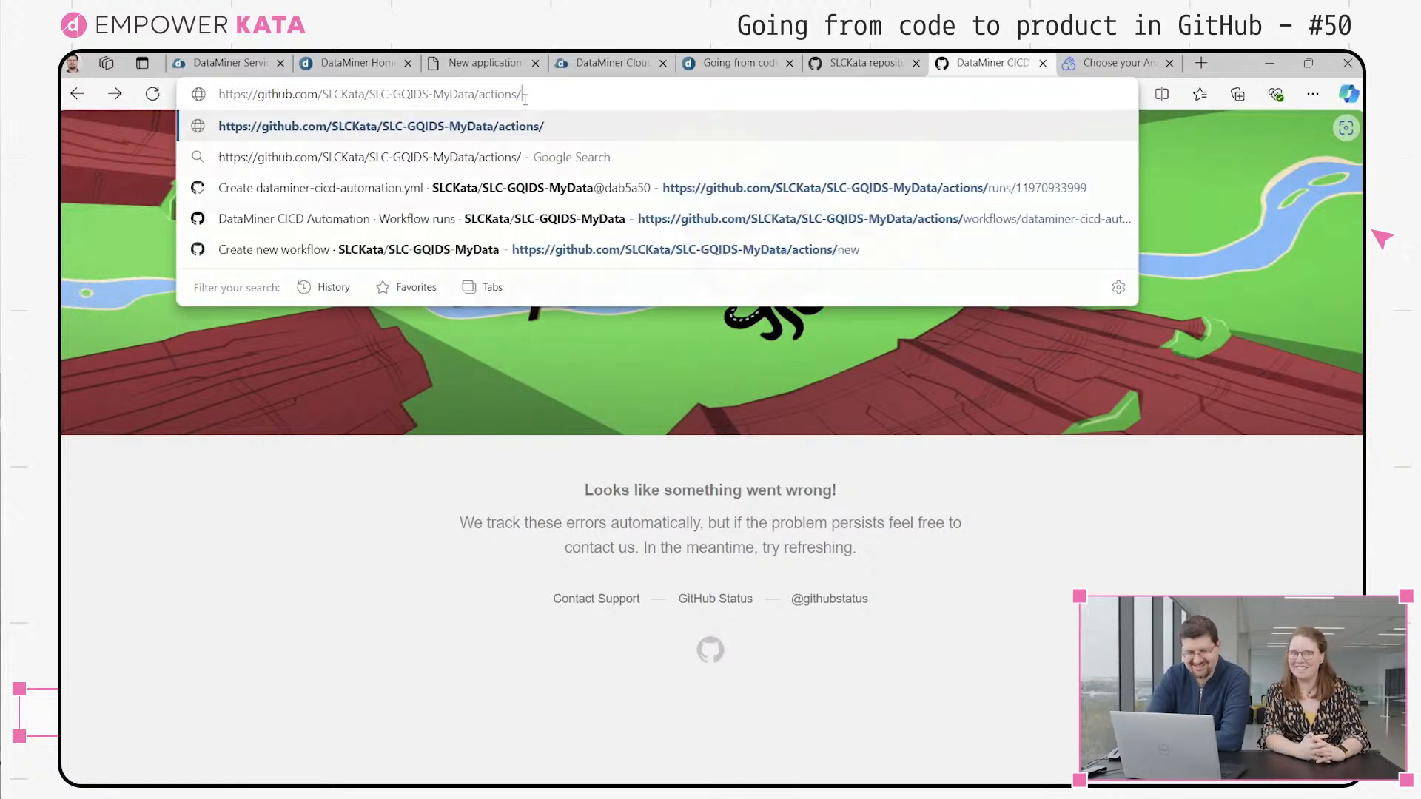
key("Return")
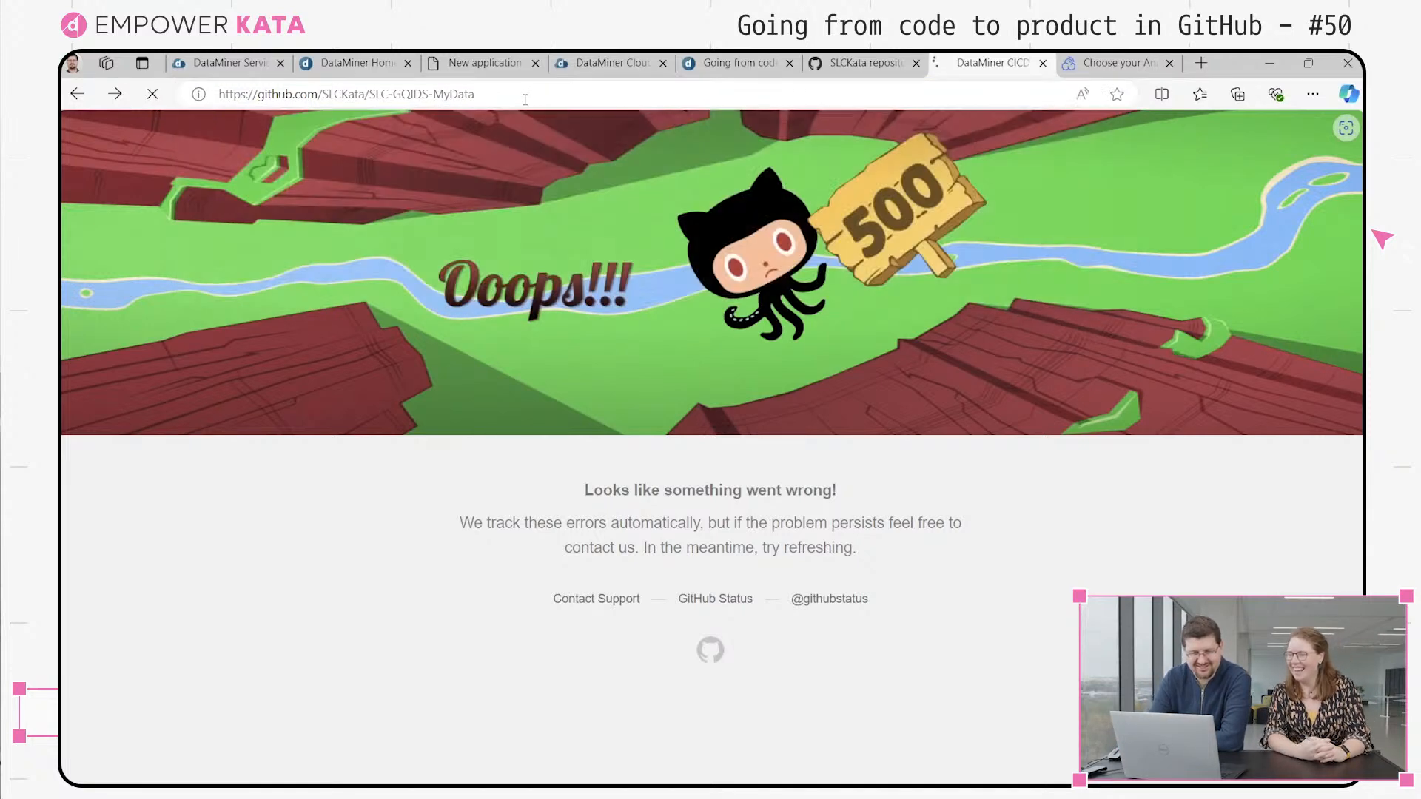
left_click(358, 179)
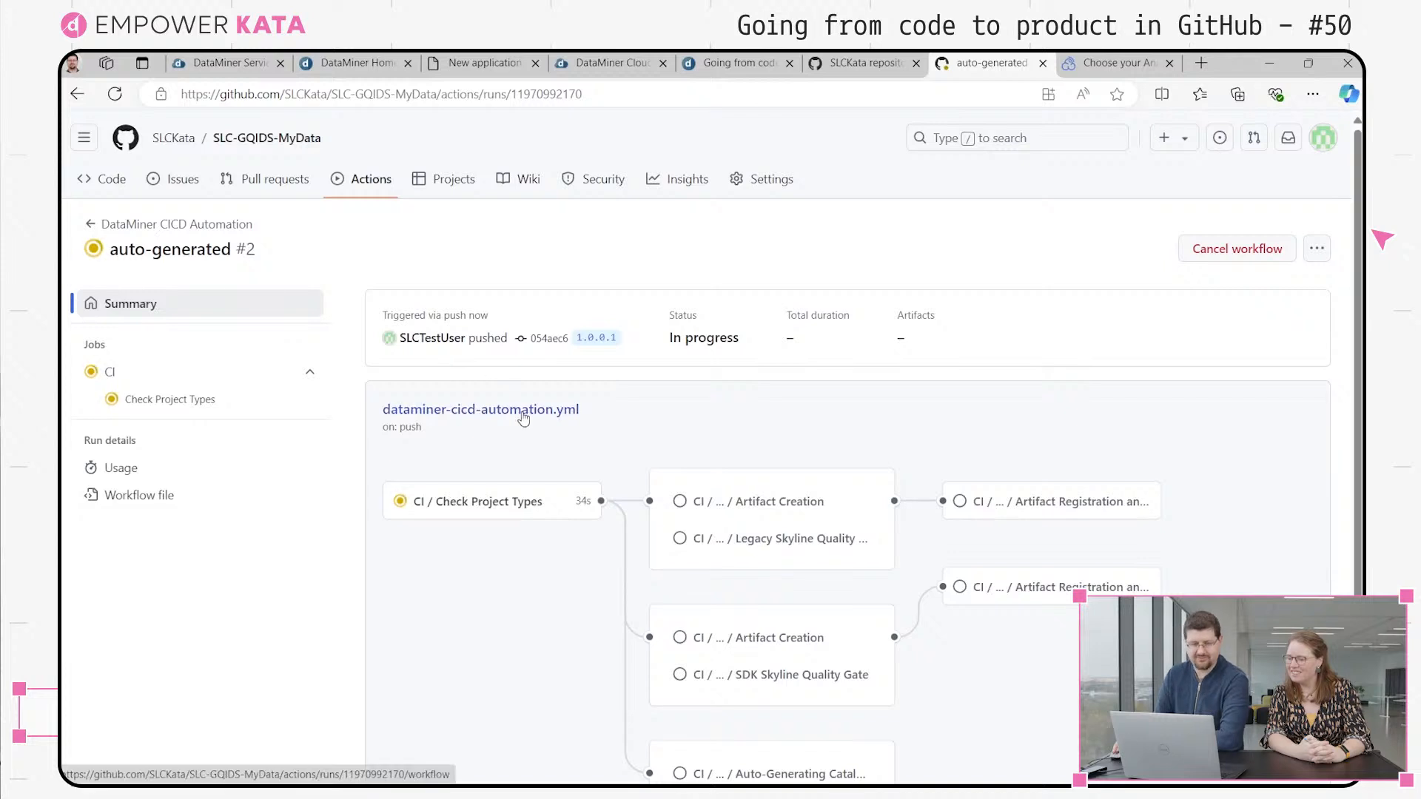
left_click_drag(1358, 312, 1359, 418)
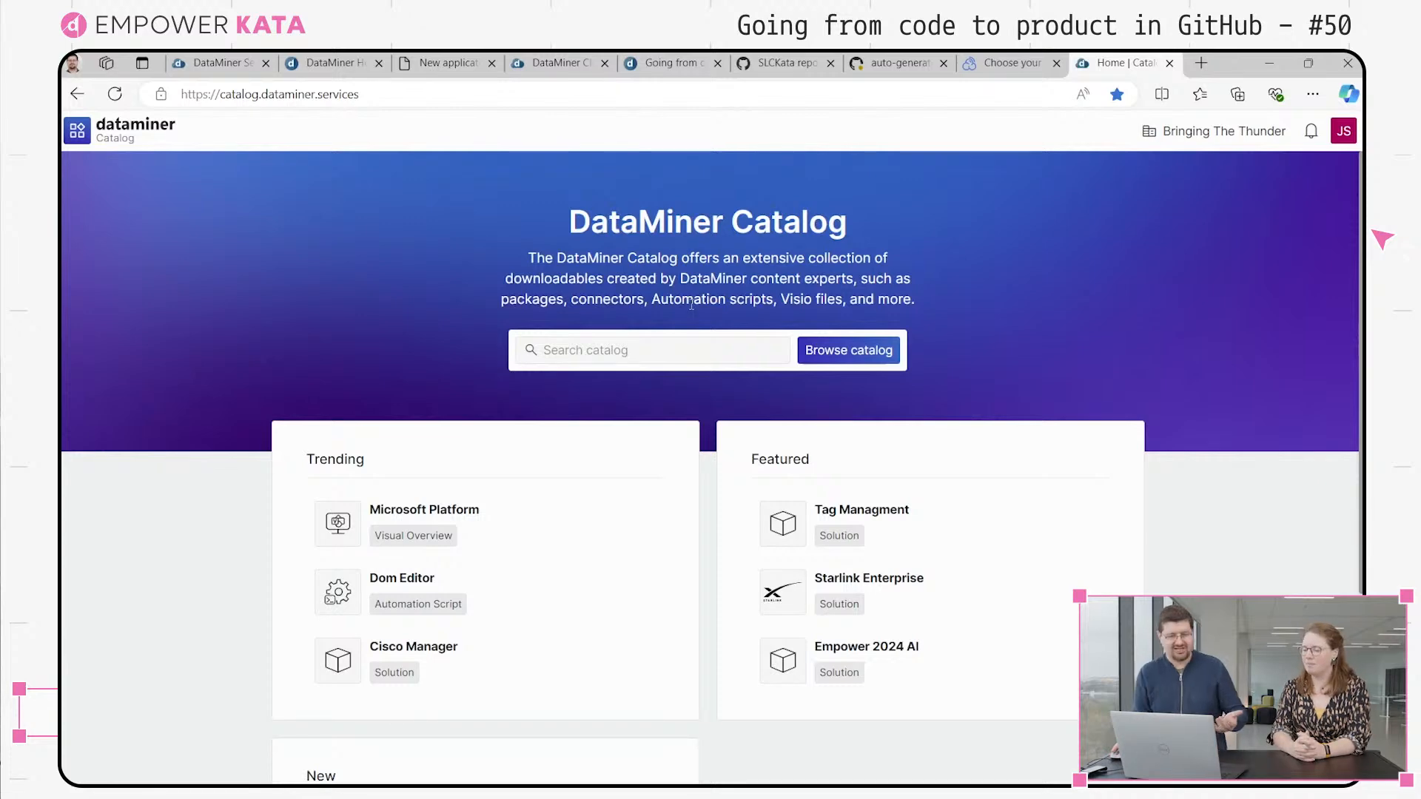
Search the DataMiner Catalog for "datasou" and clear the search
left_click(630, 357)
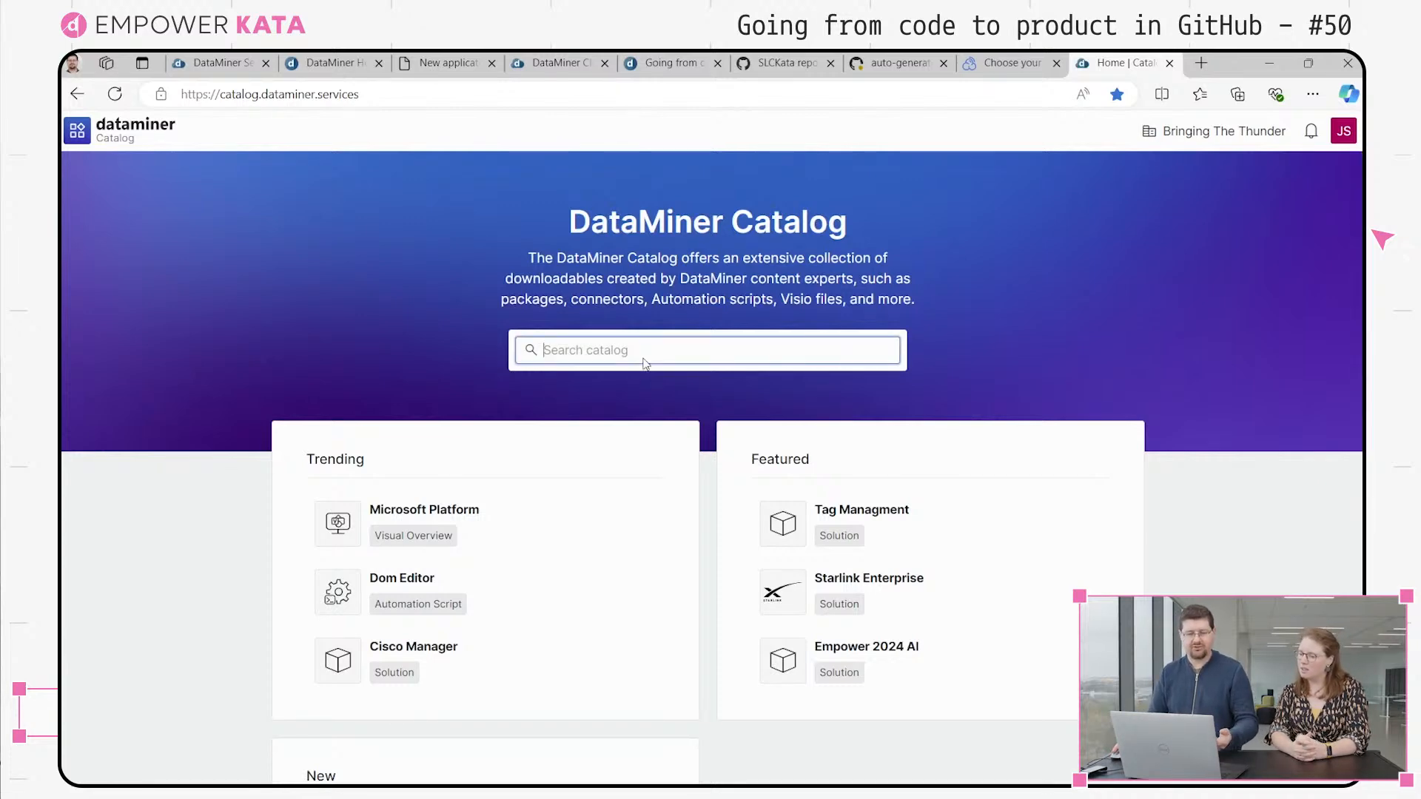
type("datasou")
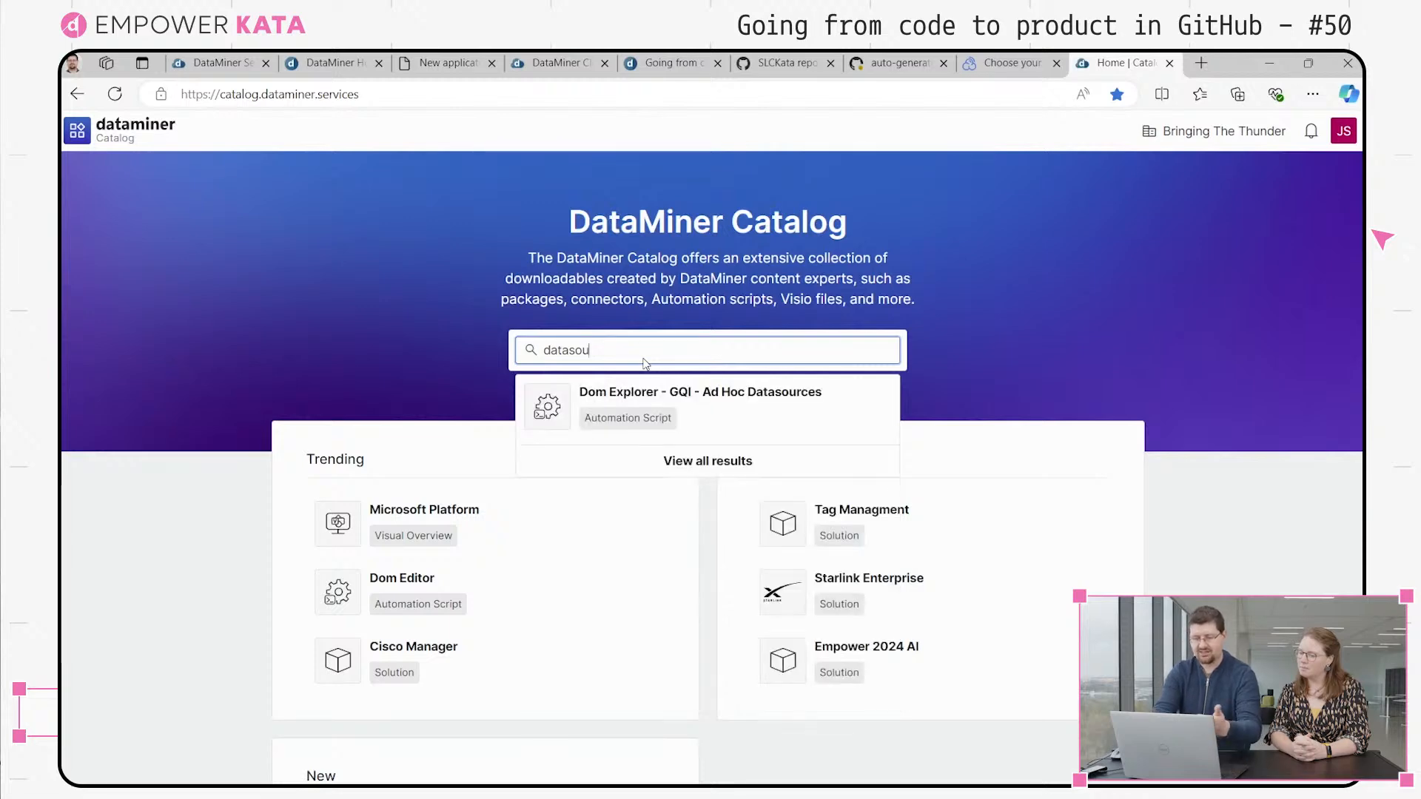
key("BackSpace")
key("BackSpace")
key("BackSpace")
key("BackSpace")
key("BackSpace")
key("BackSpace")
key("BackSpace")
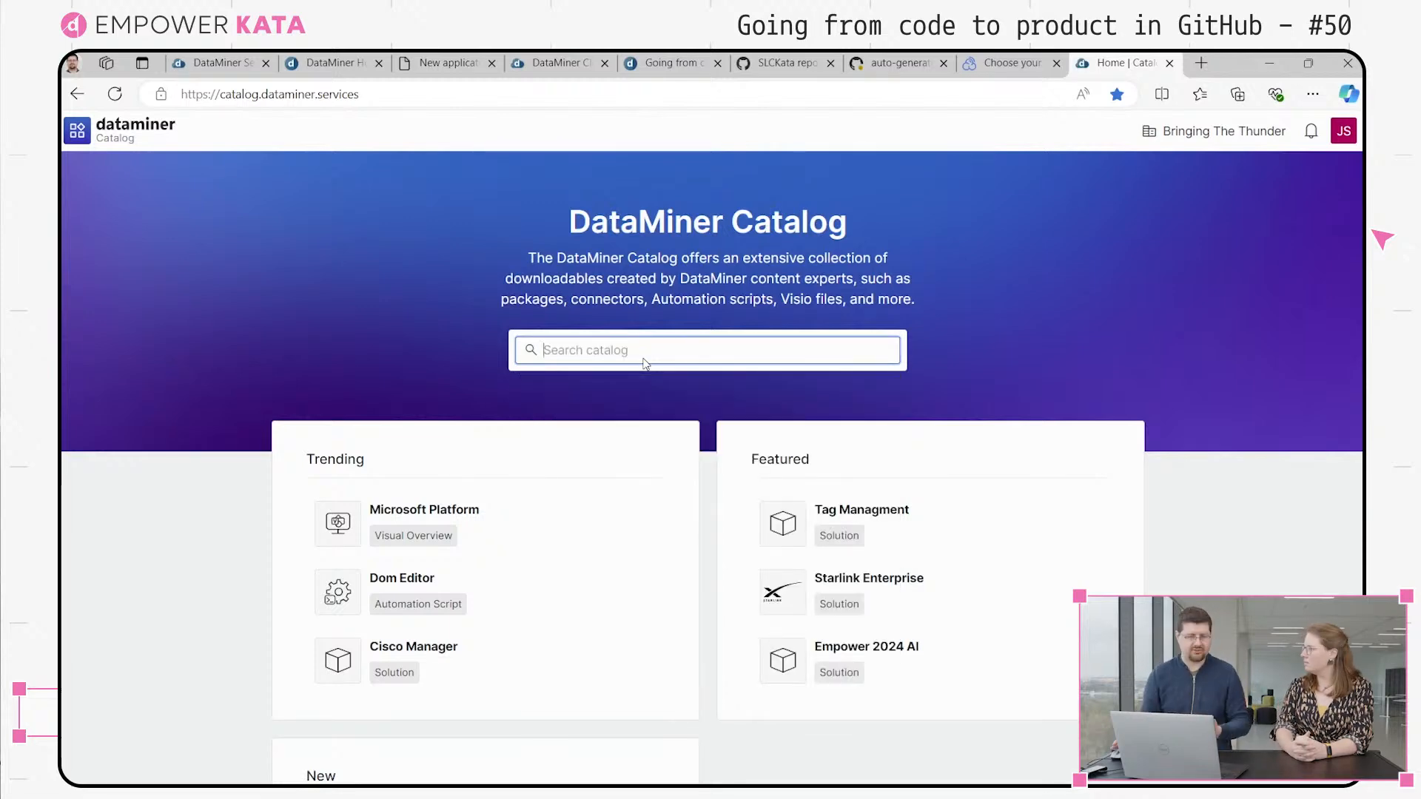
left_click(371, 280)
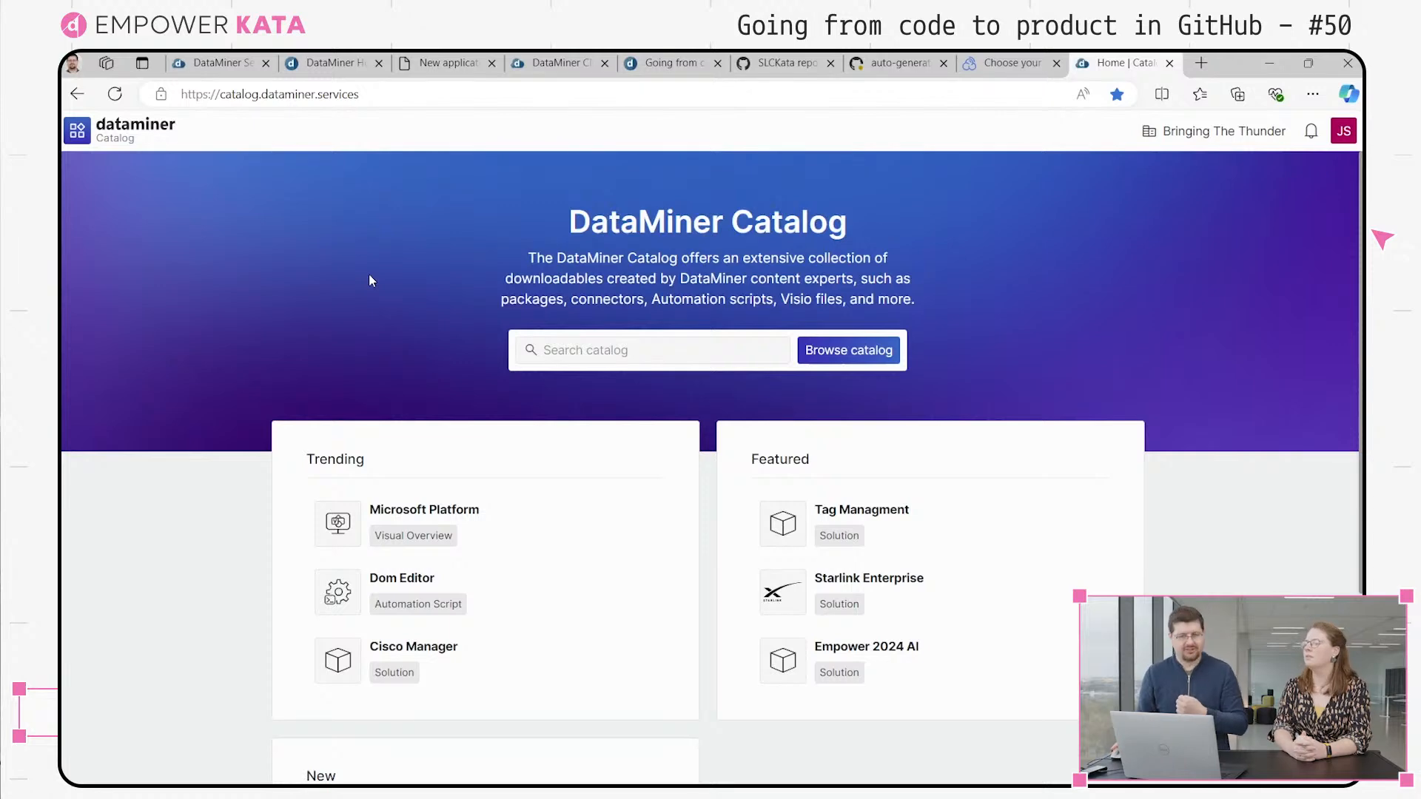
left_click(601, 354)
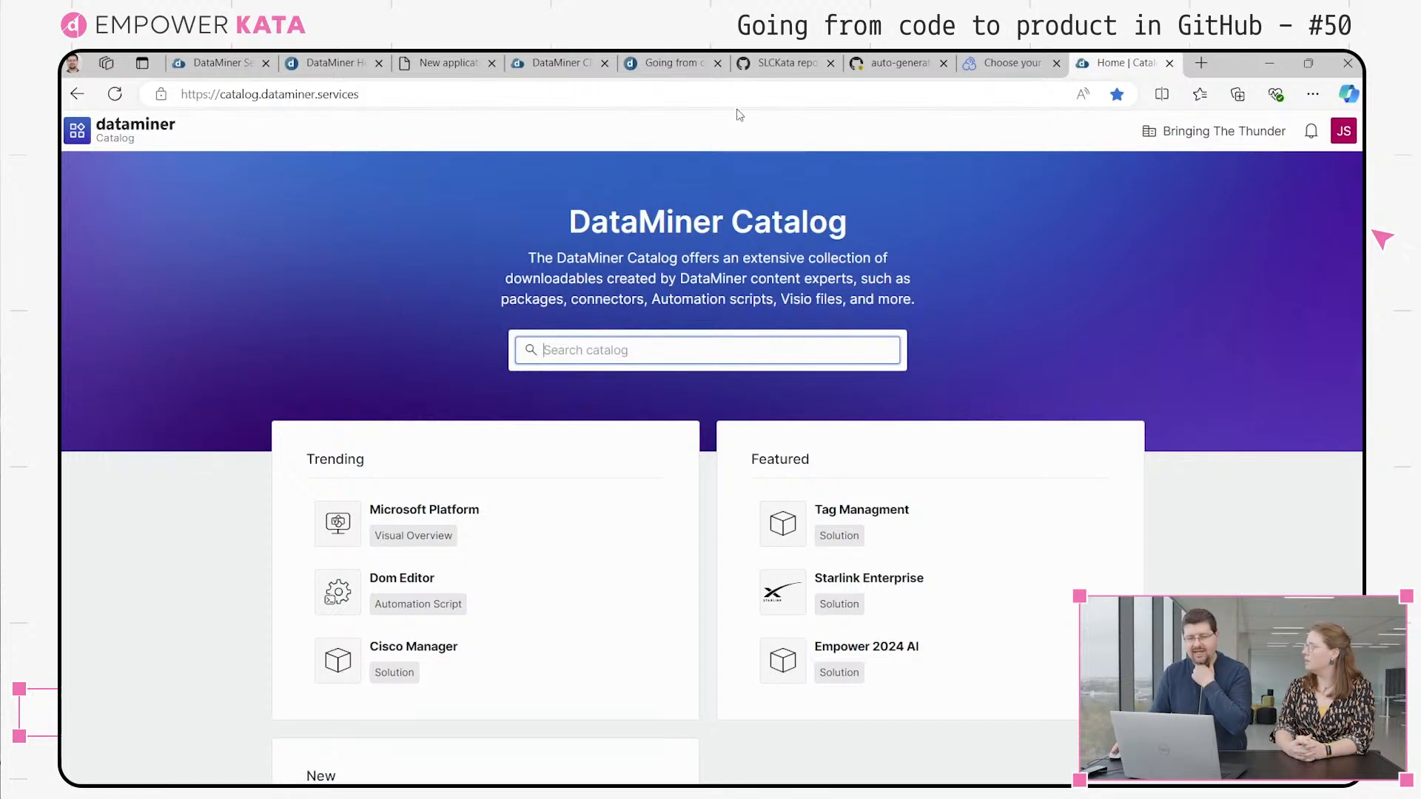
Return to the auto-generated workflow run to check the progress of its jobs
left_click(903, 59)
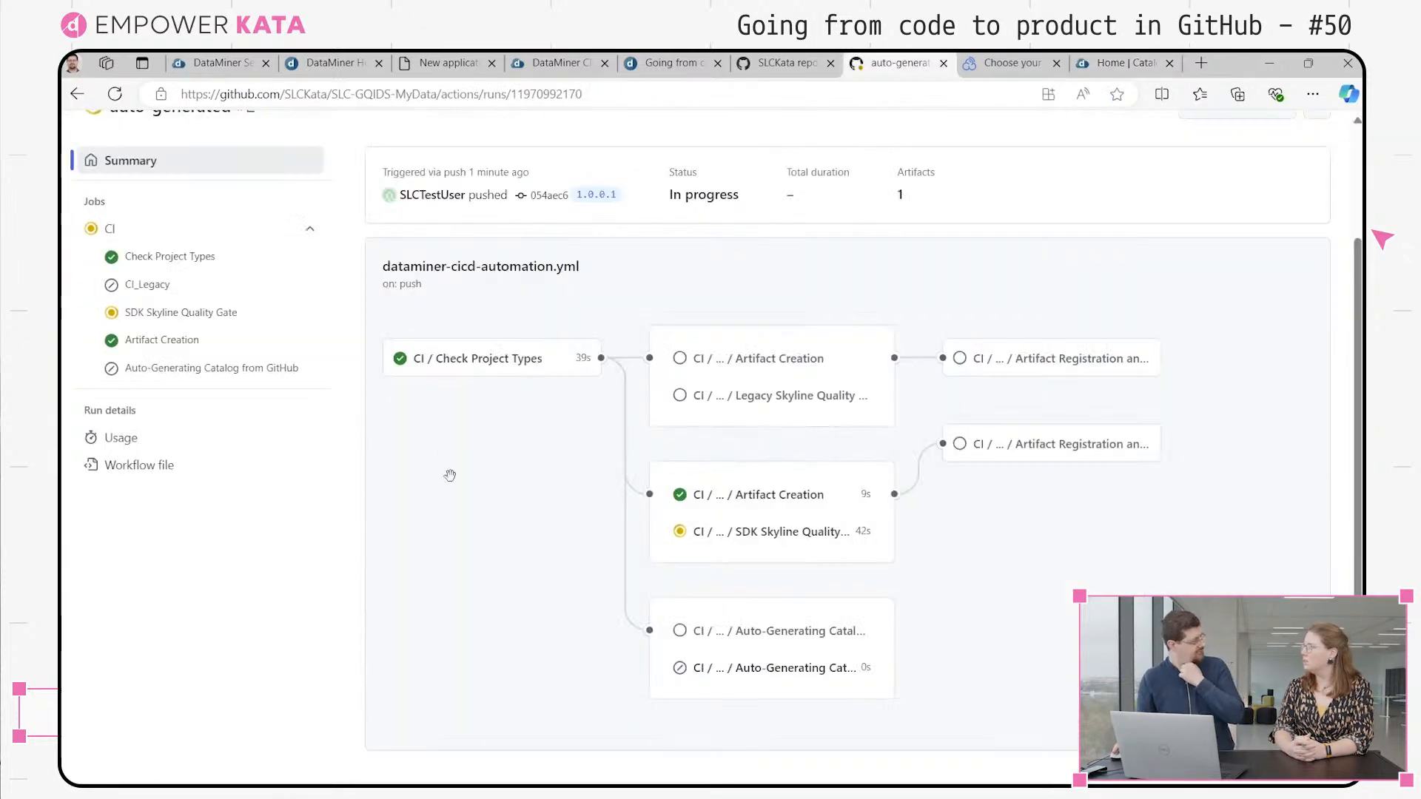